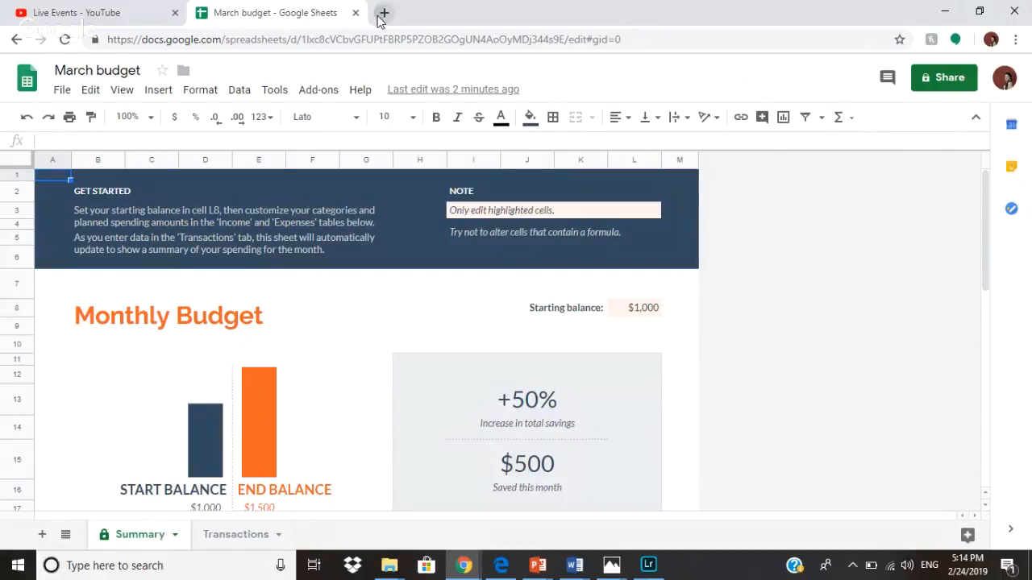
Search for 'google sheets' in a new Chrome tab and open the Google Sheets result.
{"action": "left_click", "coordinate": [384, 13]}
{"action": "type", "text": "googl"}
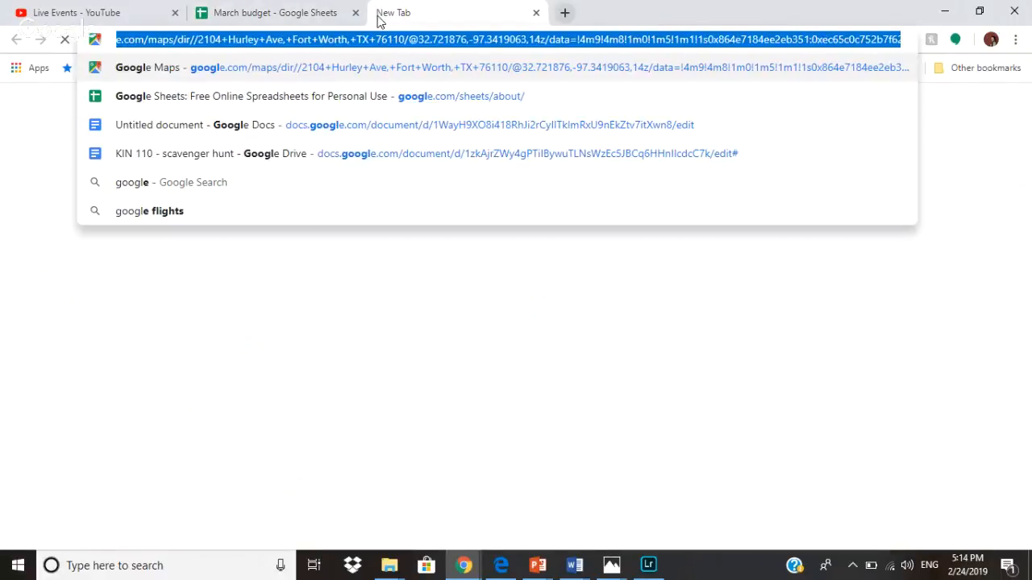
{"action": "type", "text": "e sheets"}
{"action": "key", "text": "Return"}
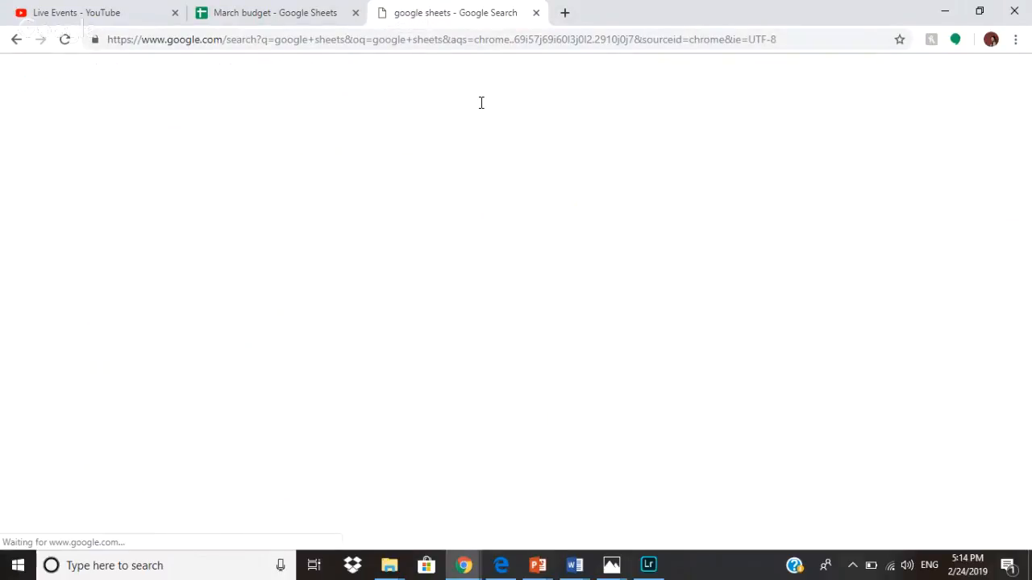
{"action": "left_click", "coordinate": [369, 197]}
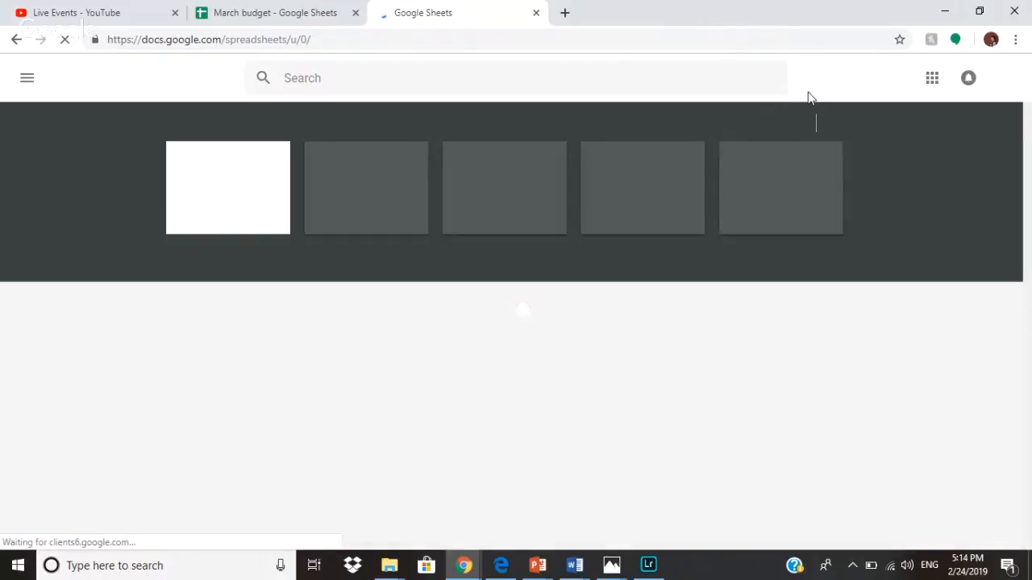
Create a spreadsheet from the Monthly budget template and close the old March budget tab.
{"action": "left_click", "coordinate": [726, 124]}
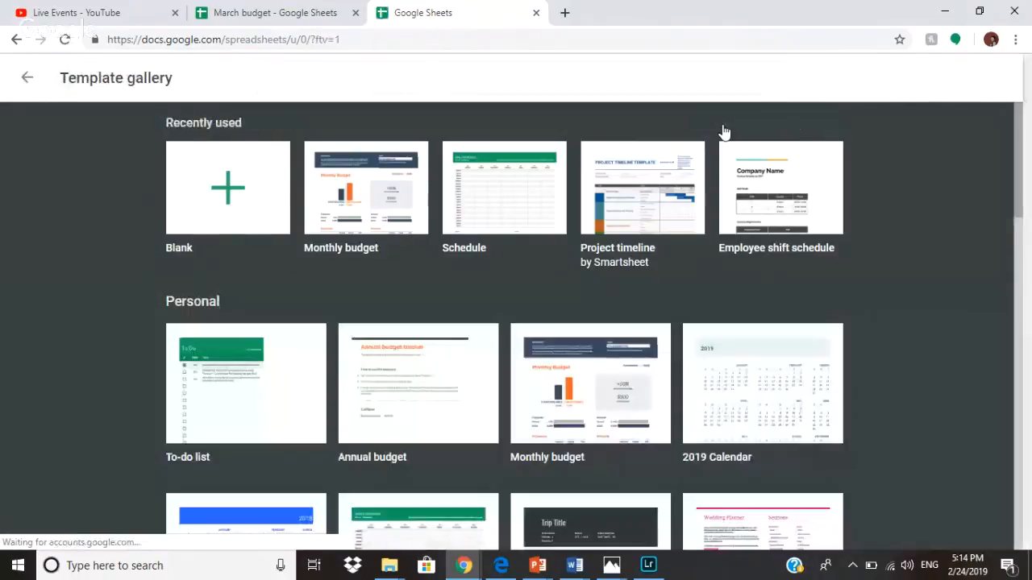
{"action": "scroll", "coordinate": [596, 339], "scroll_direction": "down", "scroll_amount": 2}
{"action": "left_click", "coordinate": [523, 308]}
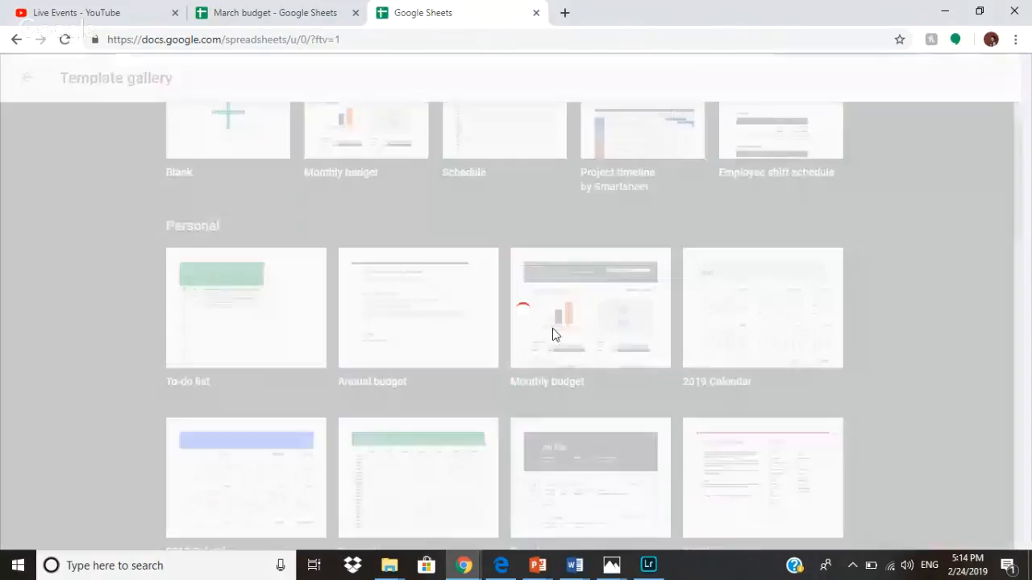
{"action": "left_click", "coordinate": [355, 13]}
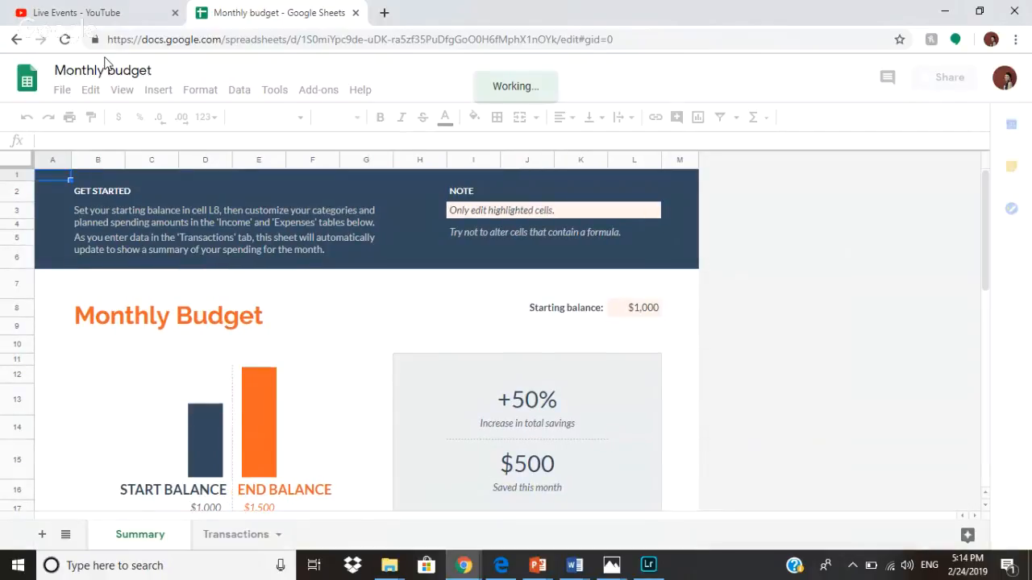
Change the spreadsheet title from 'Monthly budget' to 'March budget'.
{"action": "left_click", "coordinate": [101, 70]}
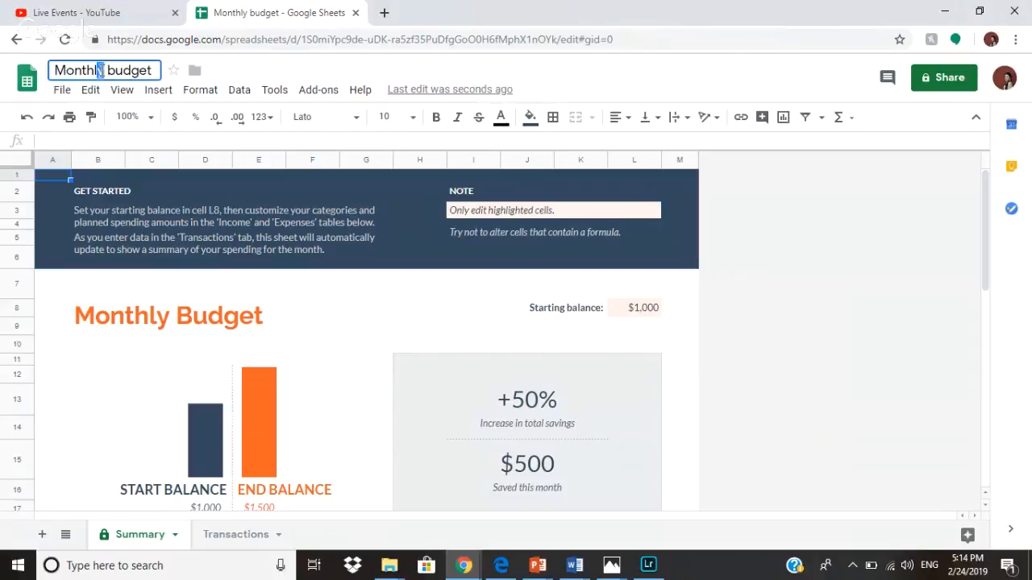
{"action": "left_click_drag", "start_coordinate": [101, 71], "coordinate": [74, 71]}
{"action": "left_click", "coordinate": [102, 71]}
{"action": "key", "text": "BackSpace"}
{"action": "key", "text": "BackSpace"}
{"action": "key", "text": "BackSpace"}
{"action": "key", "text": "BackSpace"}
{"action": "key", "text": "BackSpace"}
{"action": "key", "text": "BackSpace"}
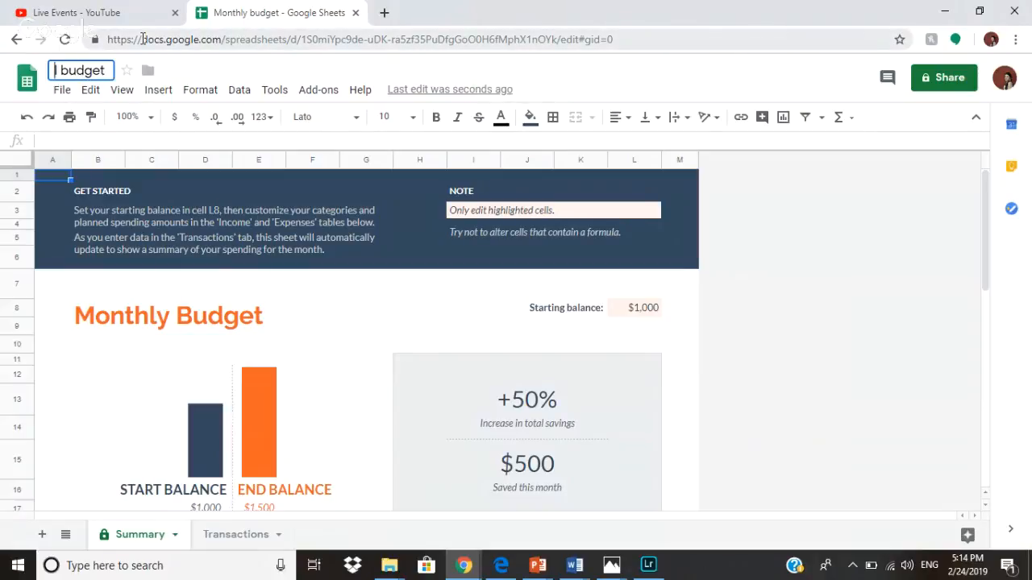
{"action": "key", "text": "Delete"}
{"action": "type", "text": "Marc "}
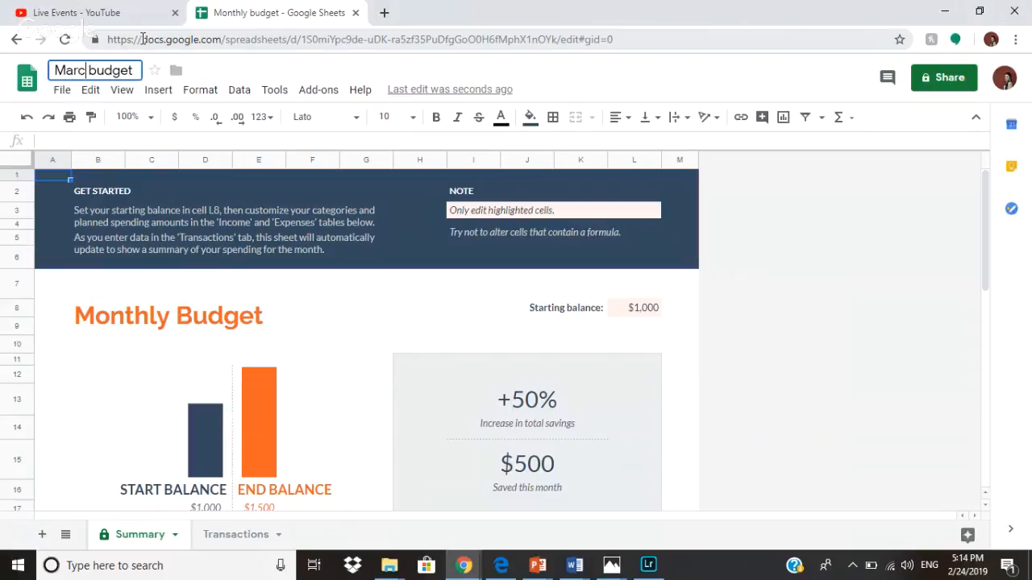
{"action": "type", "text": "h"}
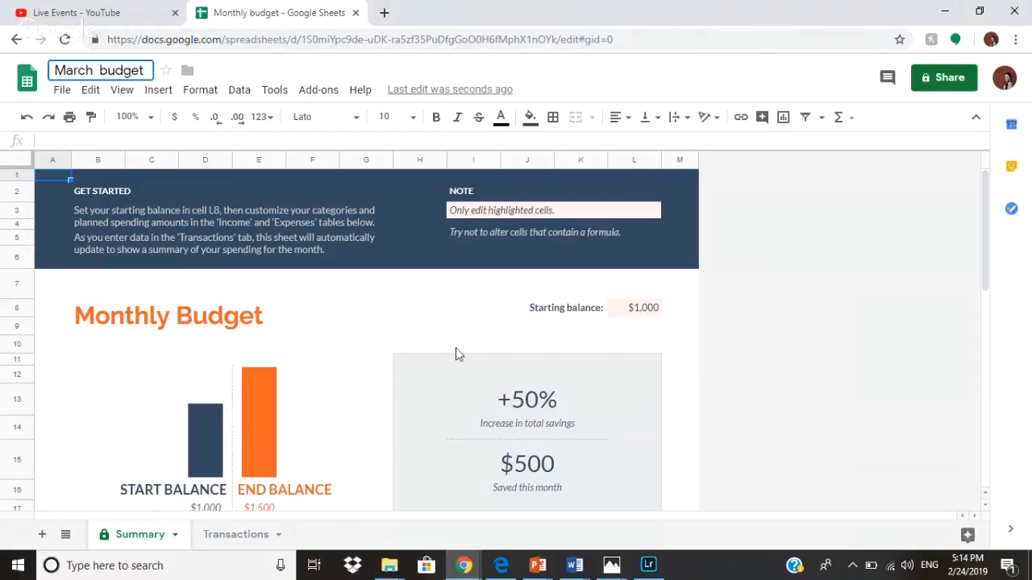
{"action": "key", "text": "Return"}
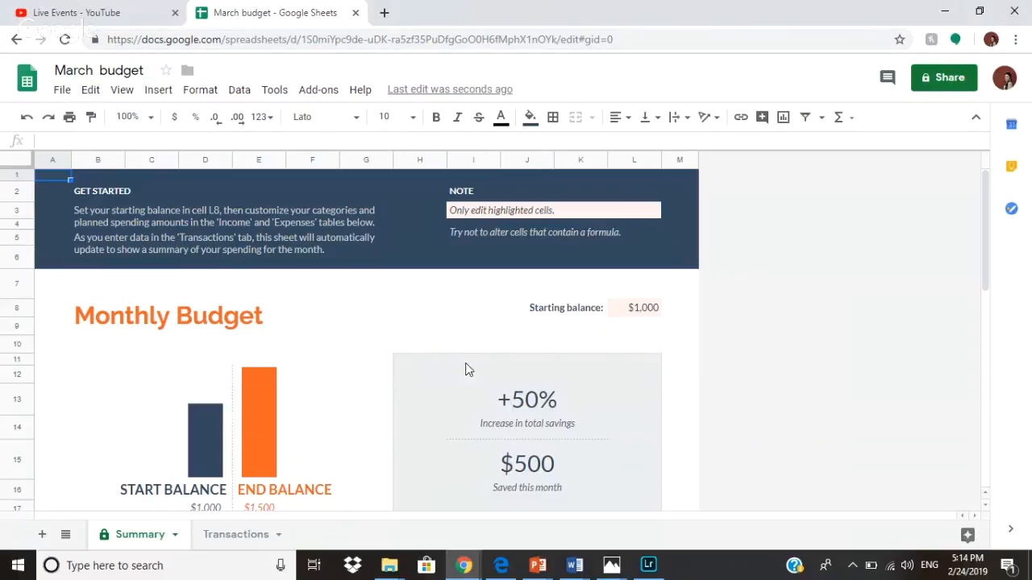
{"action": "left_click", "coordinate": [654, 314]}
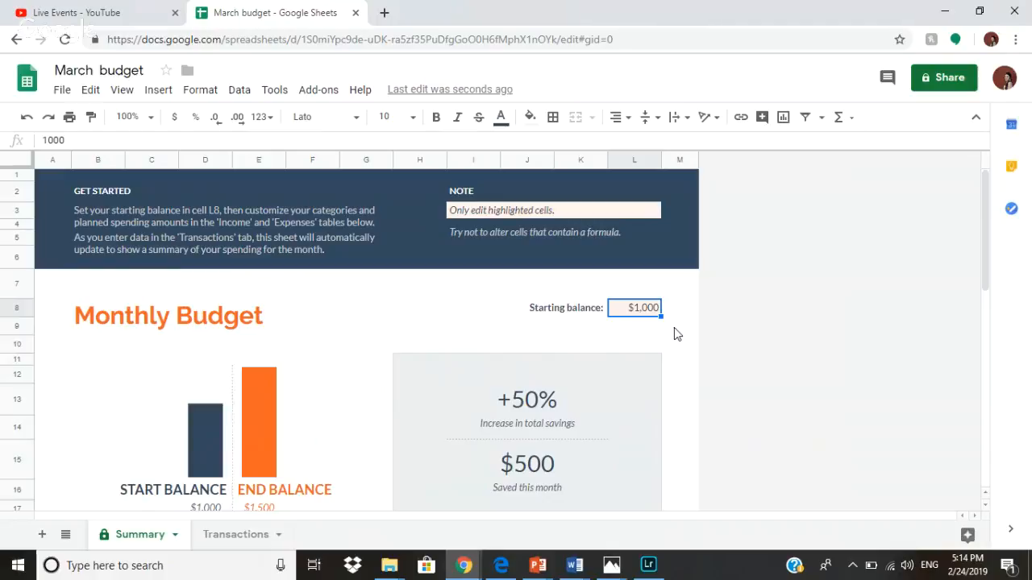
Enter 4500 as the starting balance in cell L8.
{"action": "key", "text": "Left"}
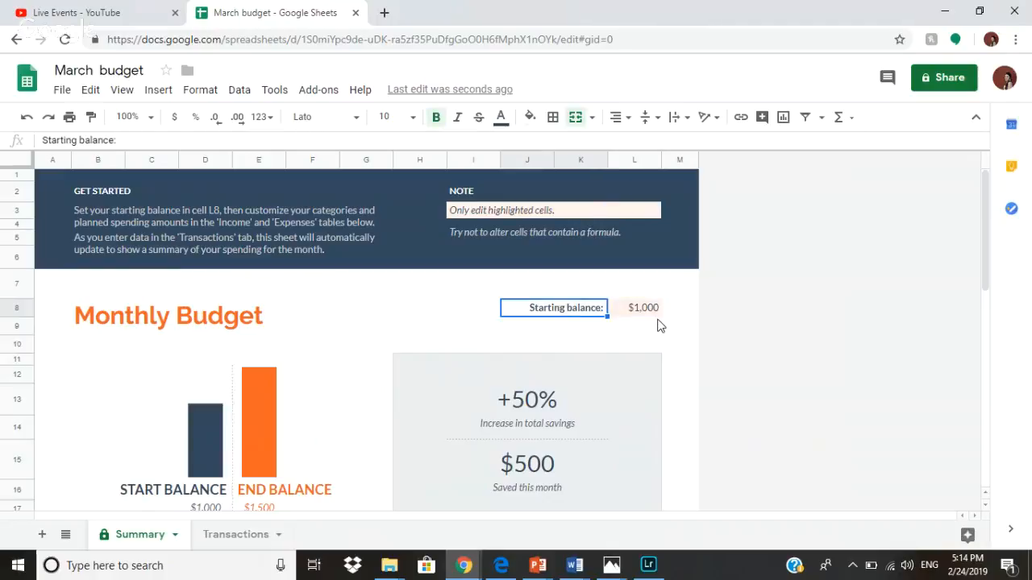
{"action": "left_click", "coordinate": [643, 317]}
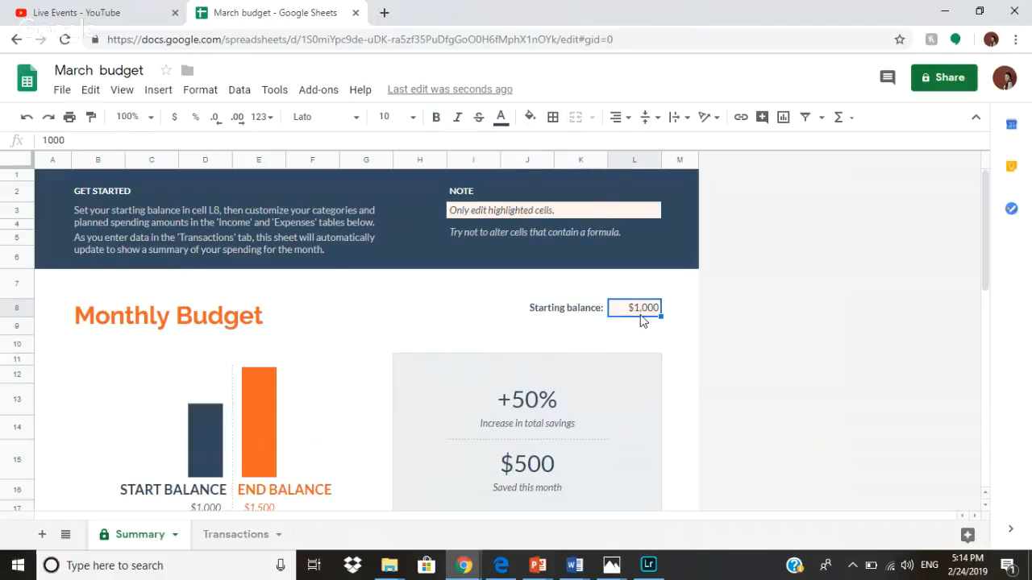
{"action": "type", "text": "45"}
{"action": "left_click", "coordinate": [922, 411]}
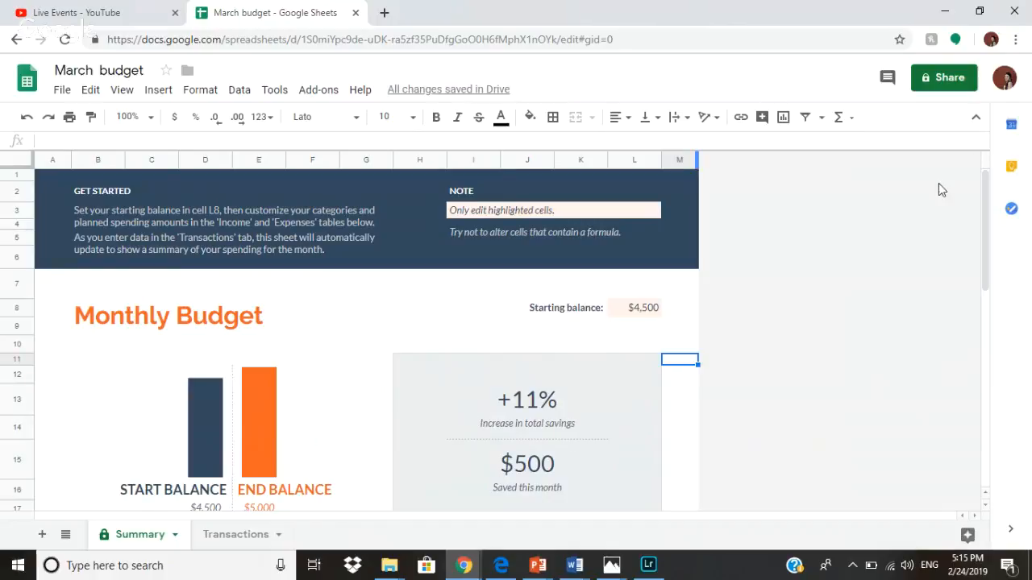
Set planned expenses in C21 to 1200, accepting the protected-range warning.
{"action": "scroll", "coordinate": [821, 333], "scroll_direction": "down", "scroll_amount": 2}
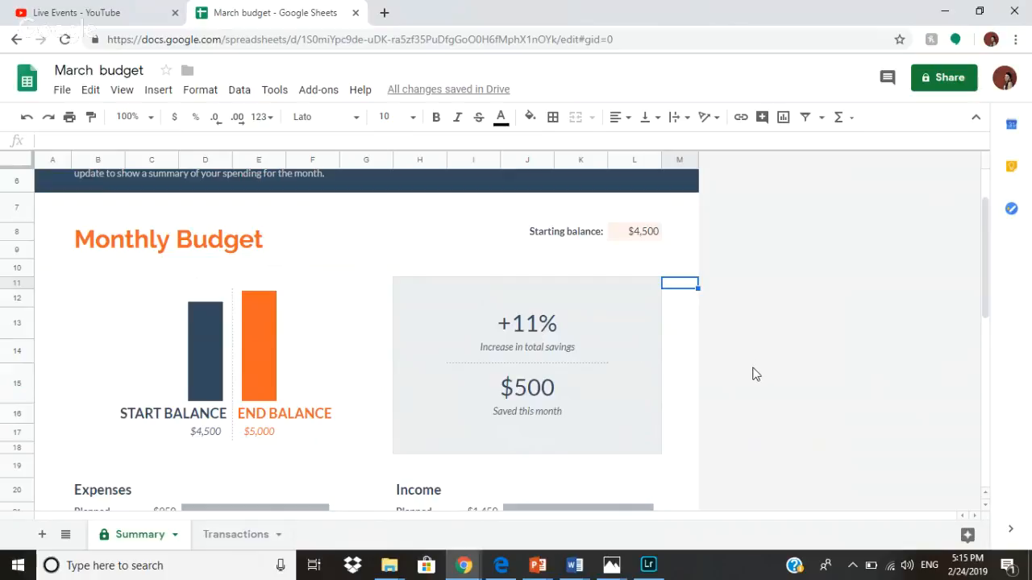
{"action": "scroll", "coordinate": [594, 392], "scroll_direction": "down", "scroll_amount": 3}
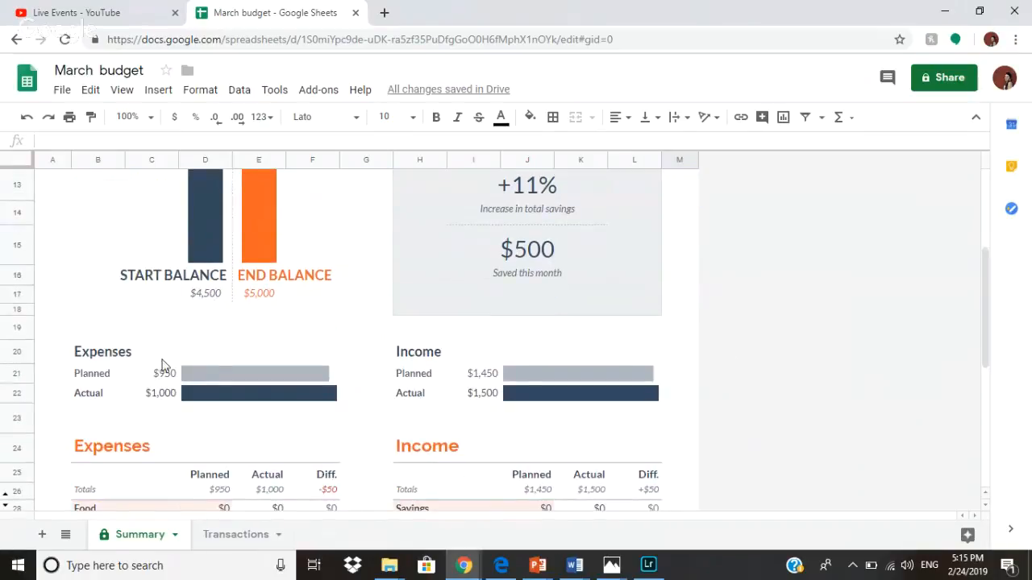
{"action": "left_click", "coordinate": [166, 375]}
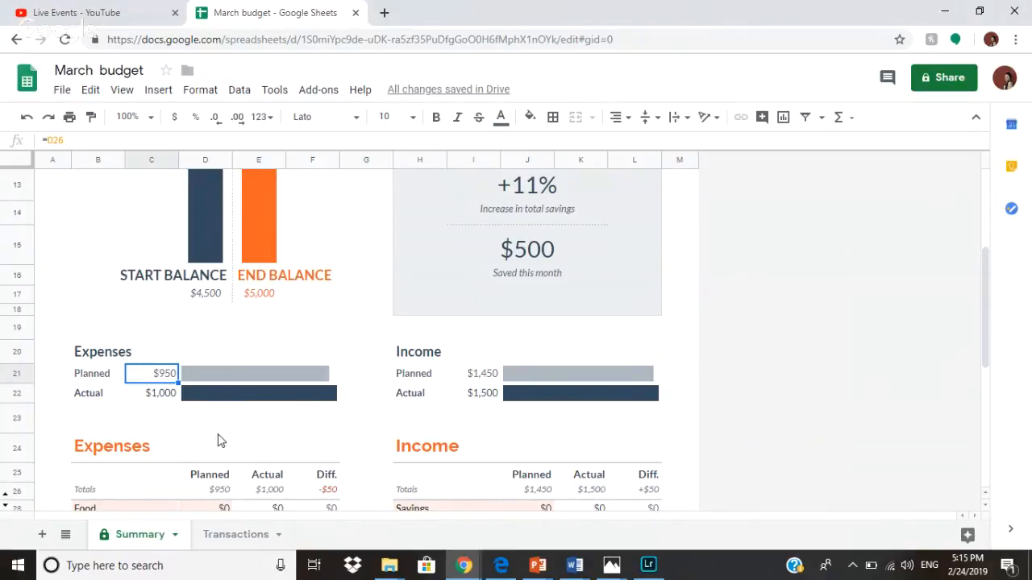
{"action": "type", "text": "1200"}
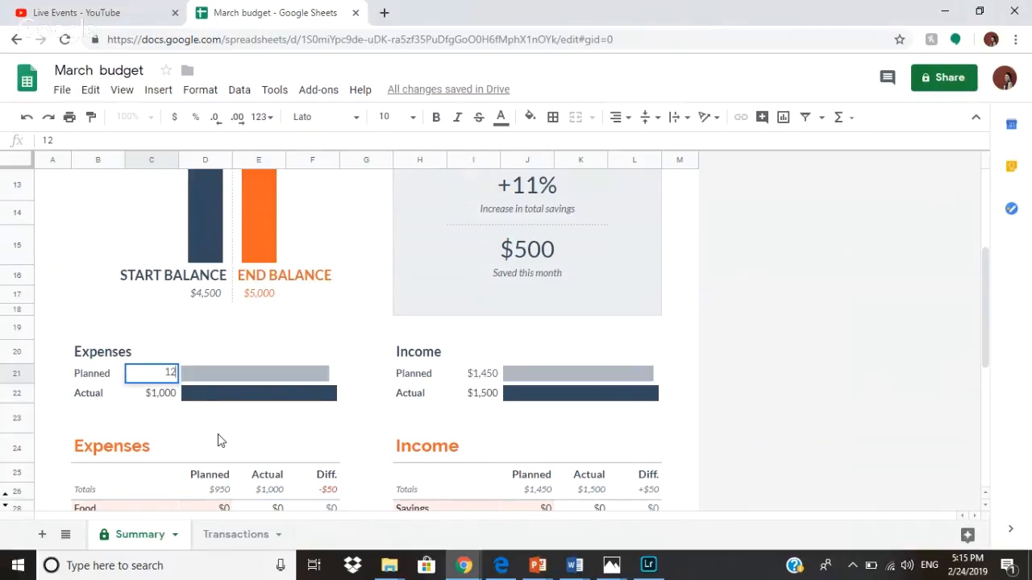
{"action": "left_click", "coordinate": [157, 393]}
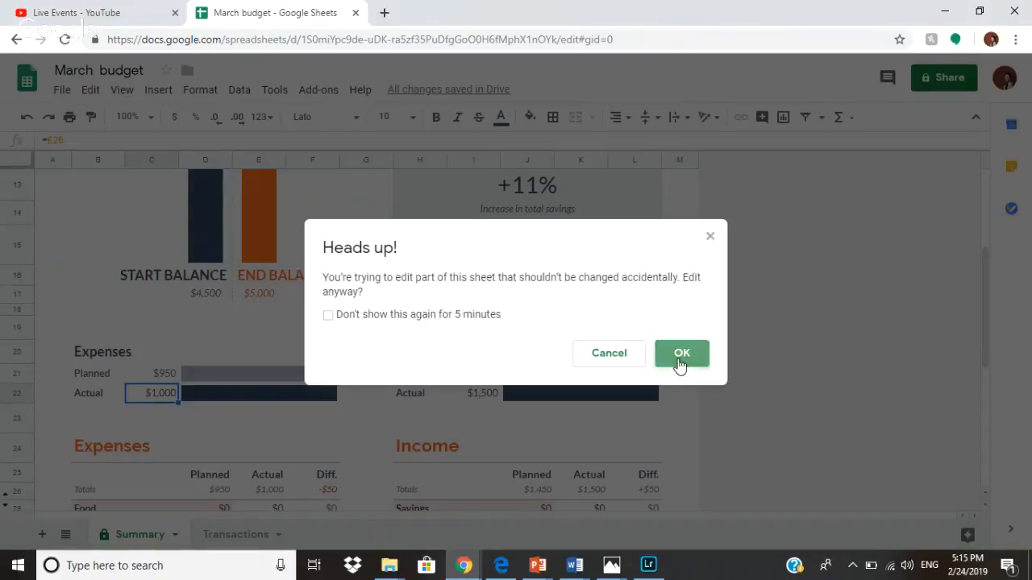
{"action": "left_click", "coordinate": [677, 363]}
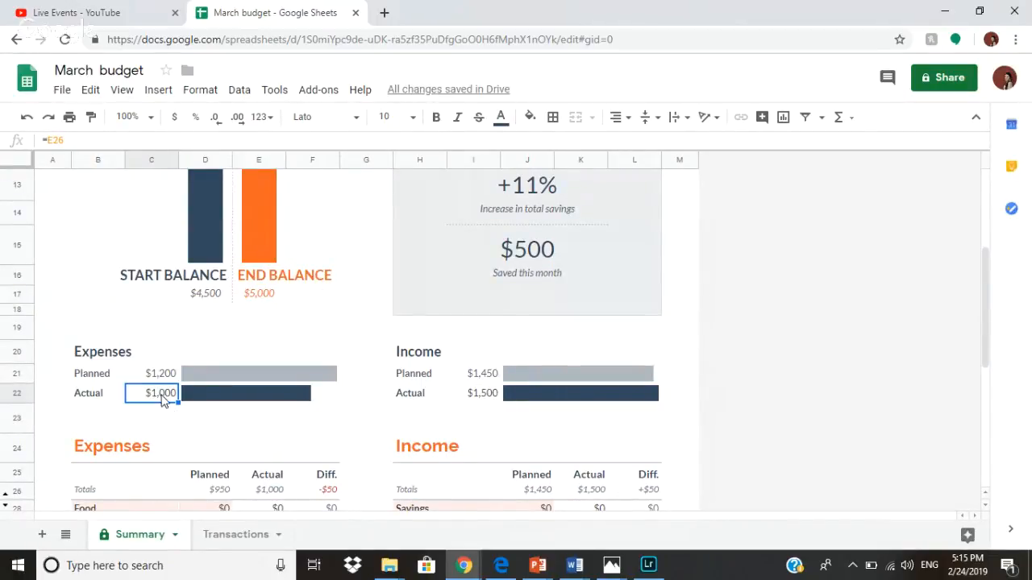
Set planned income in I21 to 1300, accepting the protected-range warning.
{"action": "left_click", "coordinate": [485, 376]}
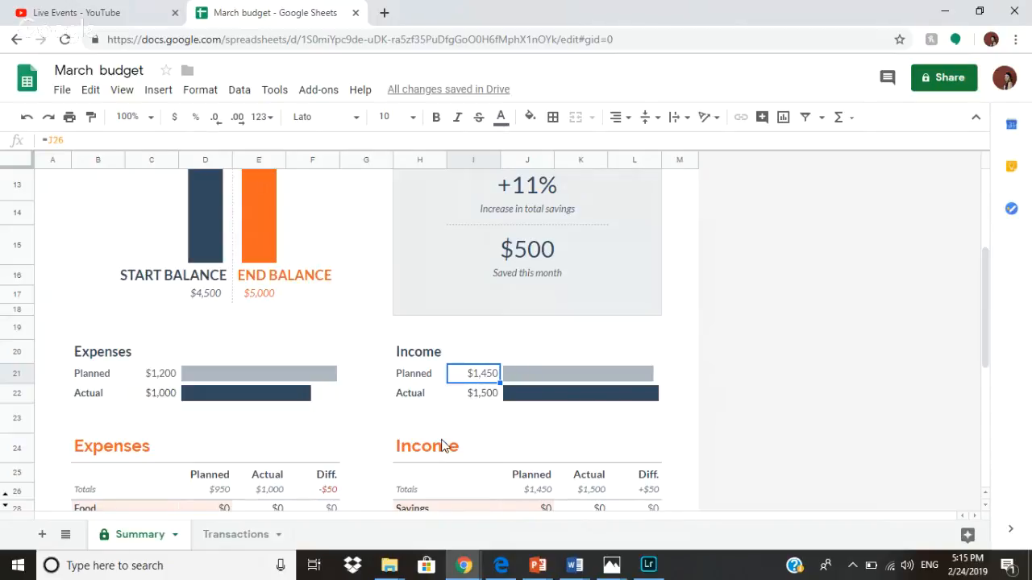
{"action": "type", "text": "1300"}
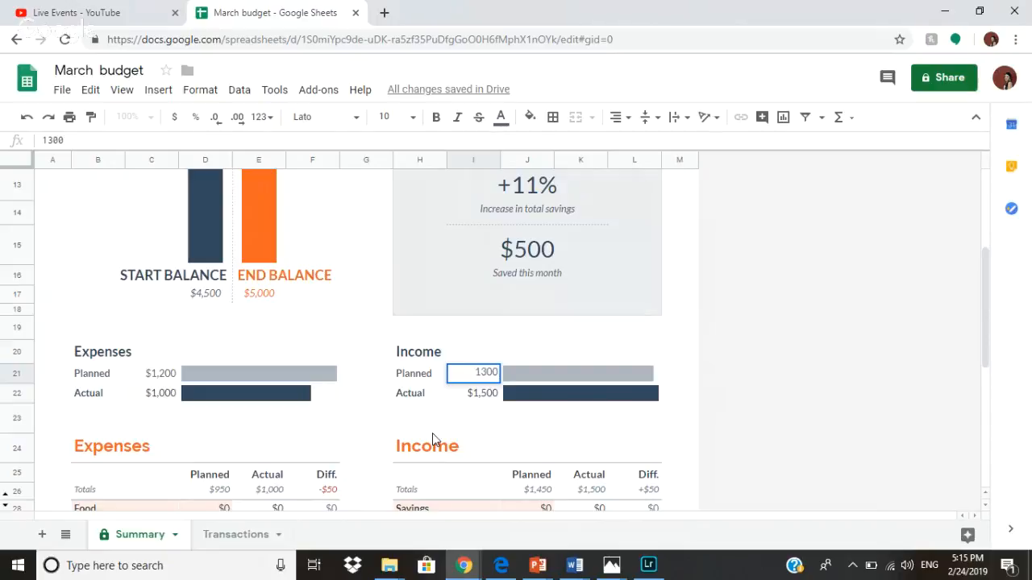
{"action": "key", "text": "Return"}
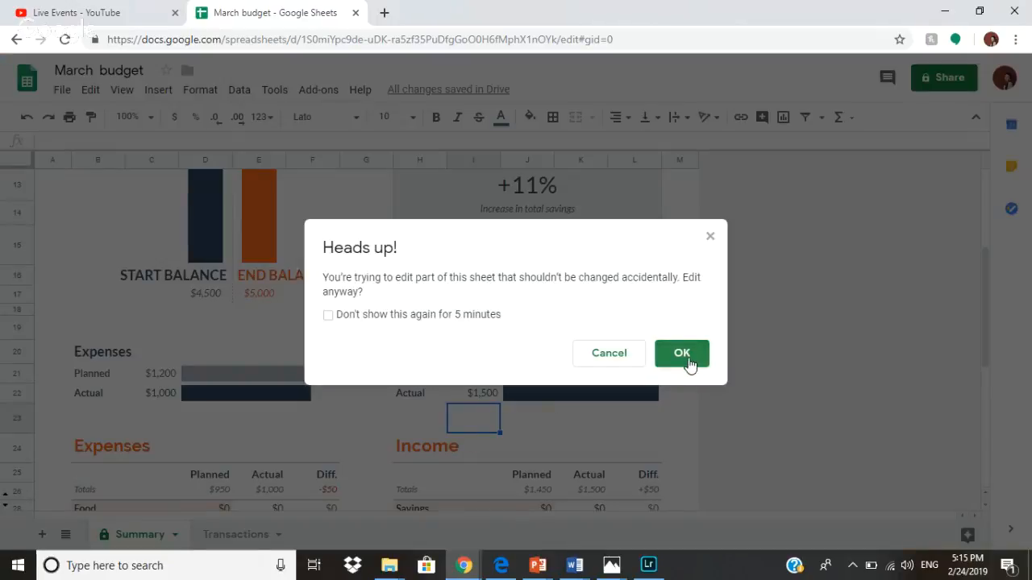
{"action": "left_click", "coordinate": [686, 362]}
{"action": "key", "text": "Right"}
{"action": "key", "text": "Right"}
{"action": "key", "text": "Right"}
{"action": "key", "text": "Right"}
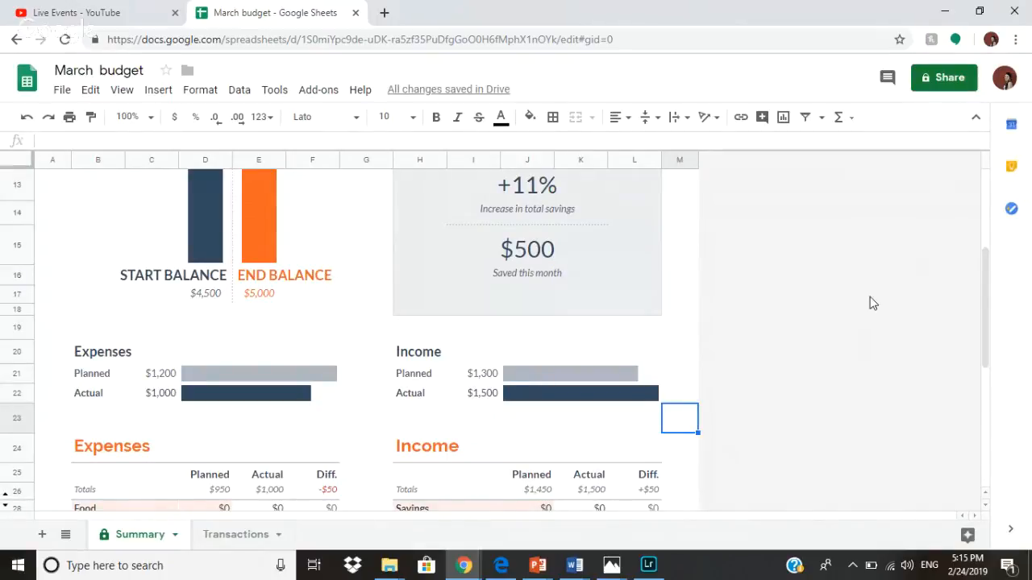
Enter 1200 as the Home planned amount in D31 and 500 as Food planned in D28.
{"action": "scroll", "coordinate": [871, 302], "scroll_direction": "down", "scroll_amount": 3}
{"action": "scroll", "coordinate": [159, 253], "scroll_direction": "down", "scroll_amount": 1}
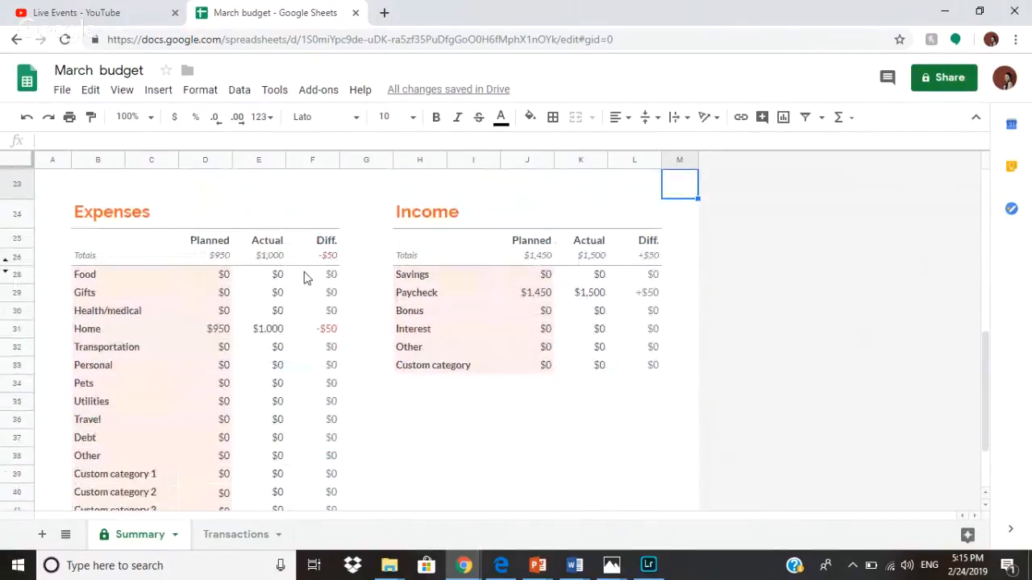
{"action": "scroll", "coordinate": [238, 262], "scroll_direction": "up", "scroll_amount": 1}
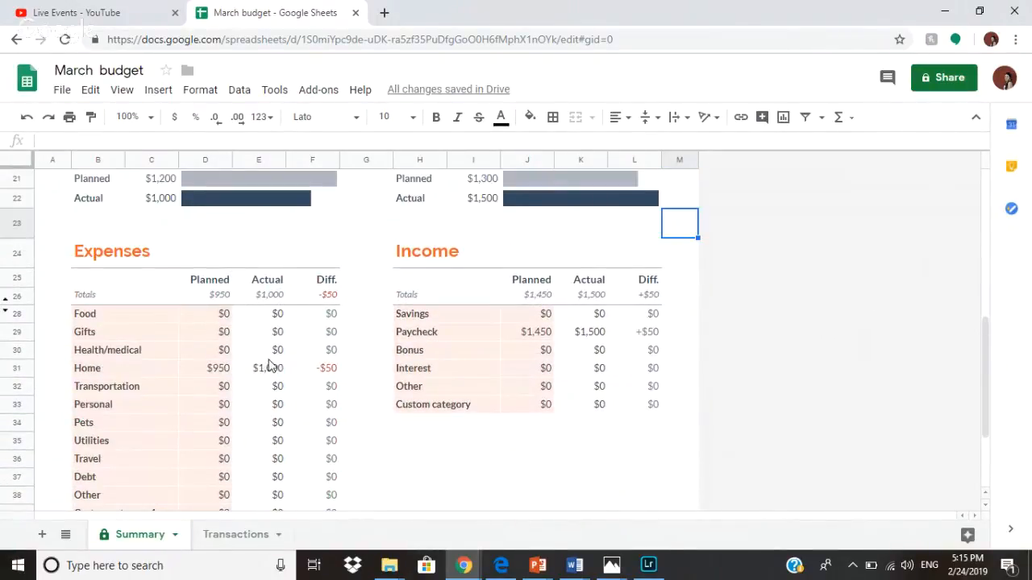
{"action": "scroll", "coordinate": [272, 362], "scroll_direction": "up", "scroll_amount": 1}
{"action": "scroll", "coordinate": [266, 362], "scroll_direction": "down", "scroll_amount": 1}
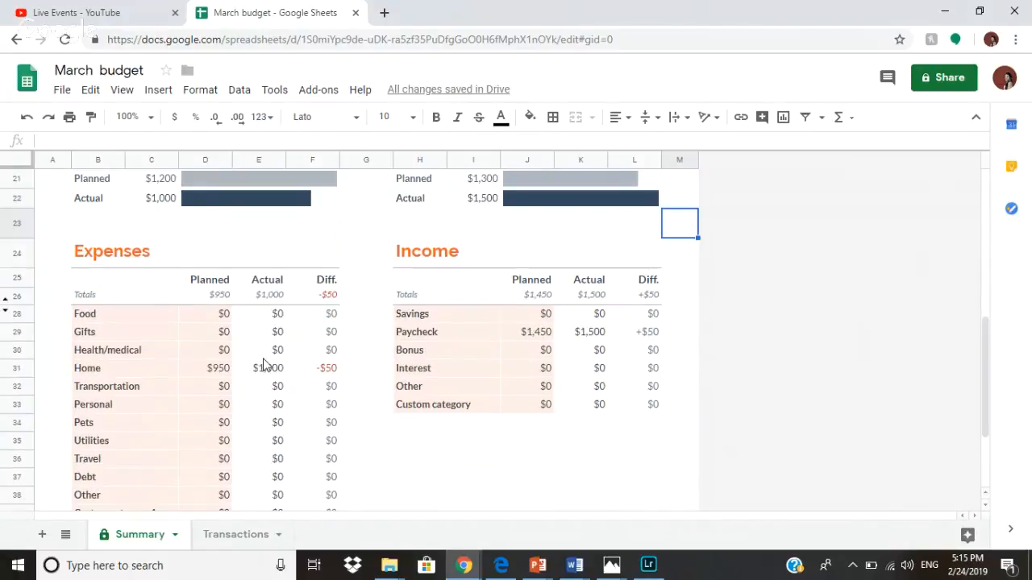
{"action": "left_click", "coordinate": [222, 370]}
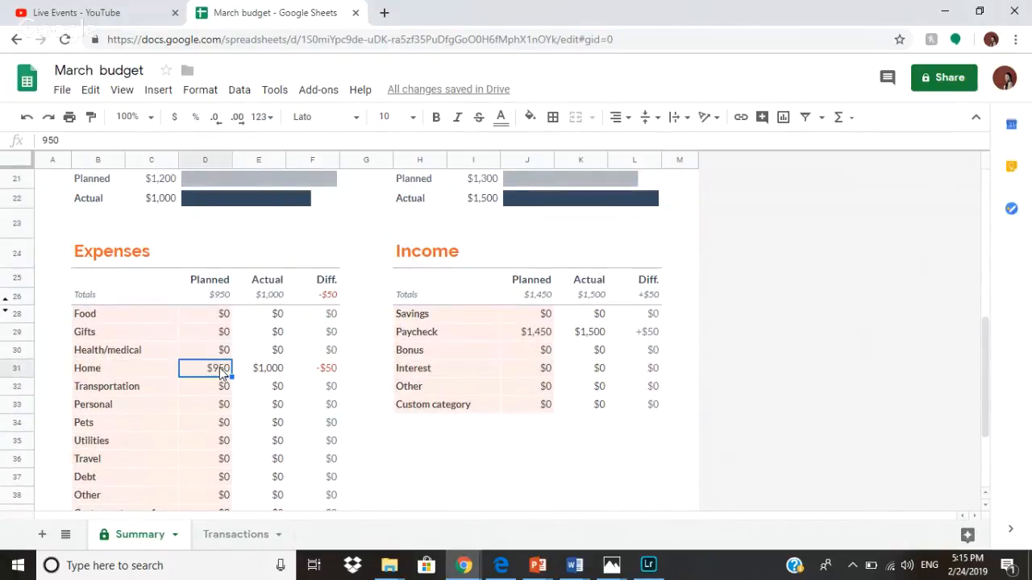
{"action": "type", "text": "1200"}
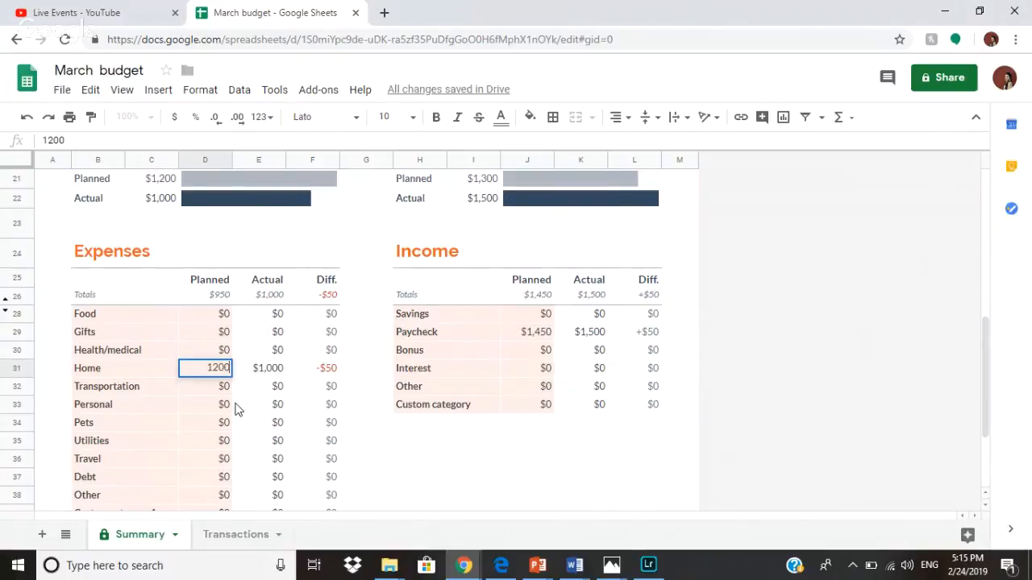
{"action": "left_click", "coordinate": [368, 441]}
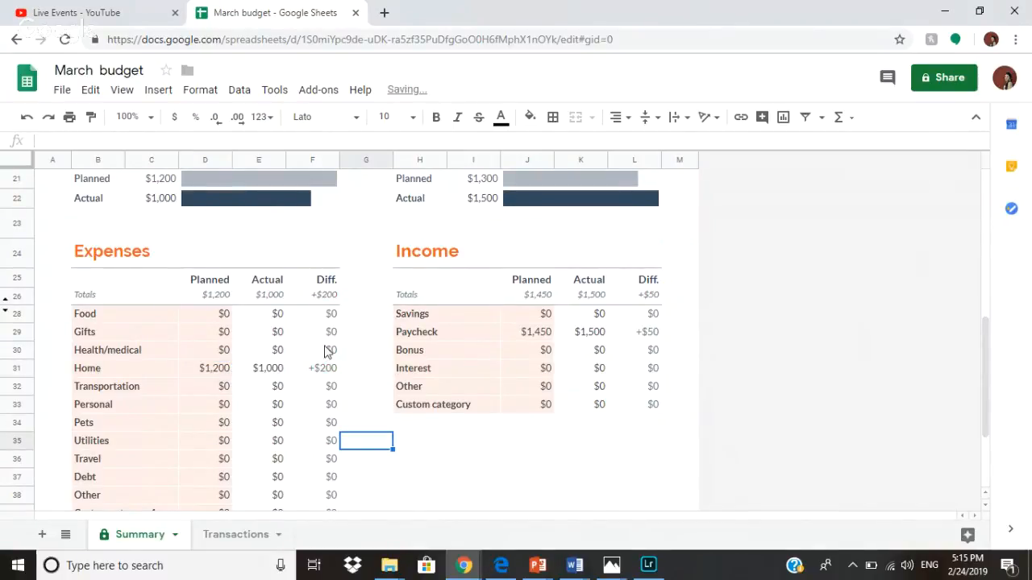
{"action": "left_click", "coordinate": [222, 319]}
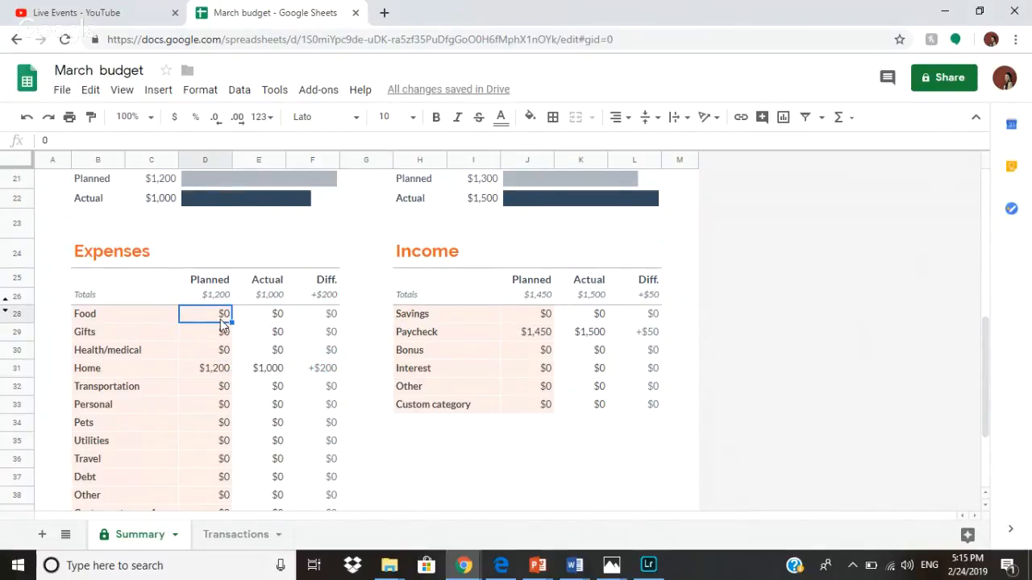
{"action": "type", "text": "5"}
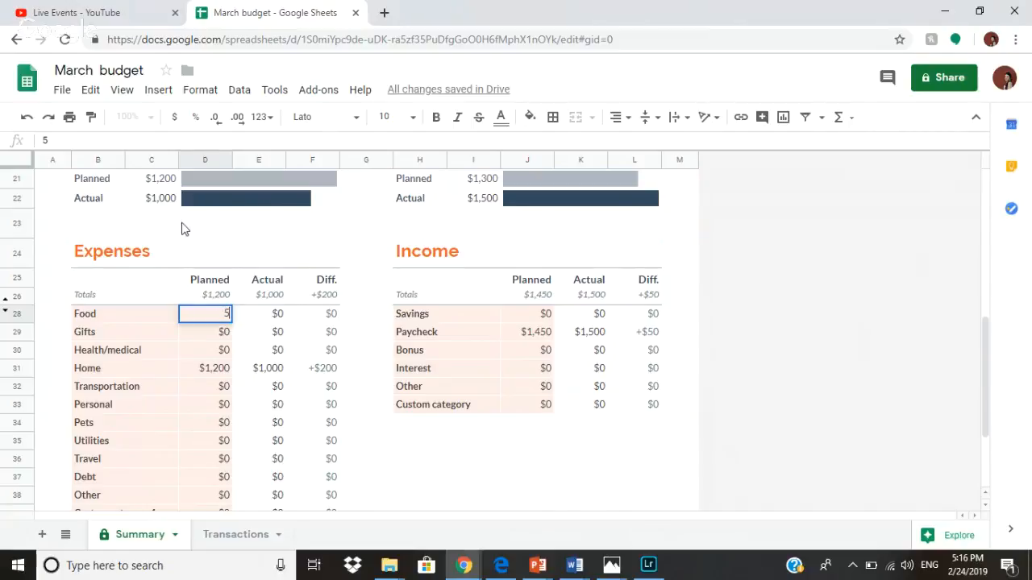
{"action": "type", "text": "000"}
{"action": "left_click", "coordinate": [353, 337]}
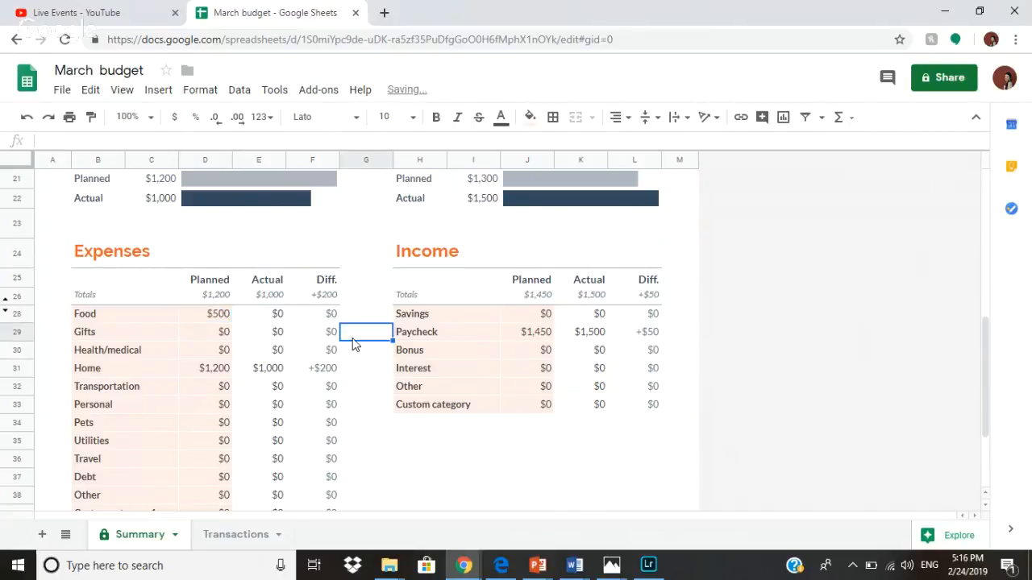
Set the Food actual amount in E28 to 450, dismissing the protected-range warnings.
{"action": "left_click", "coordinate": [292, 316]}
{"action": "left_click", "coordinate": [274, 316]}
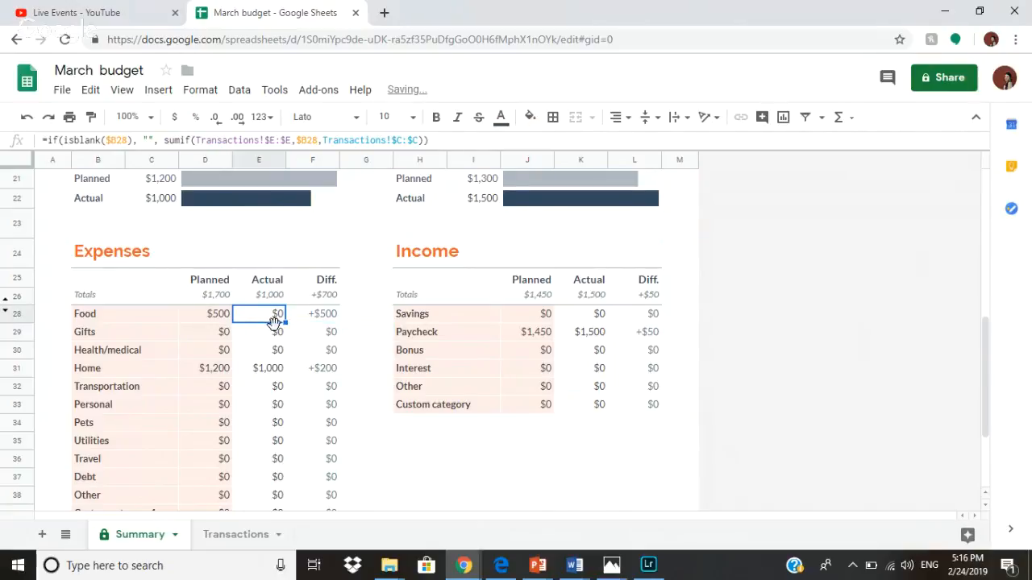
{"action": "type", "text": "45"}
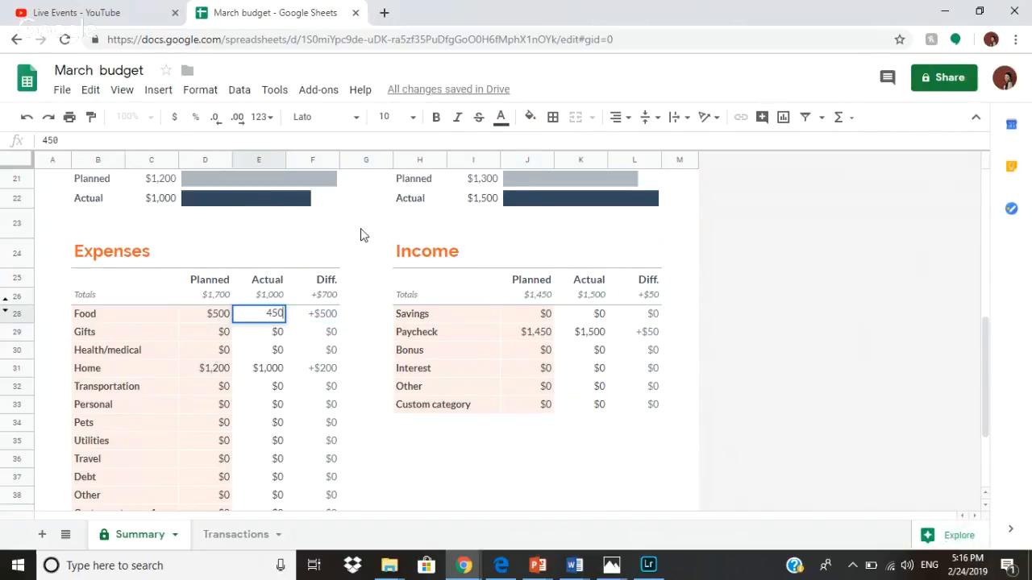
{"action": "left_click", "coordinate": [362, 226]}
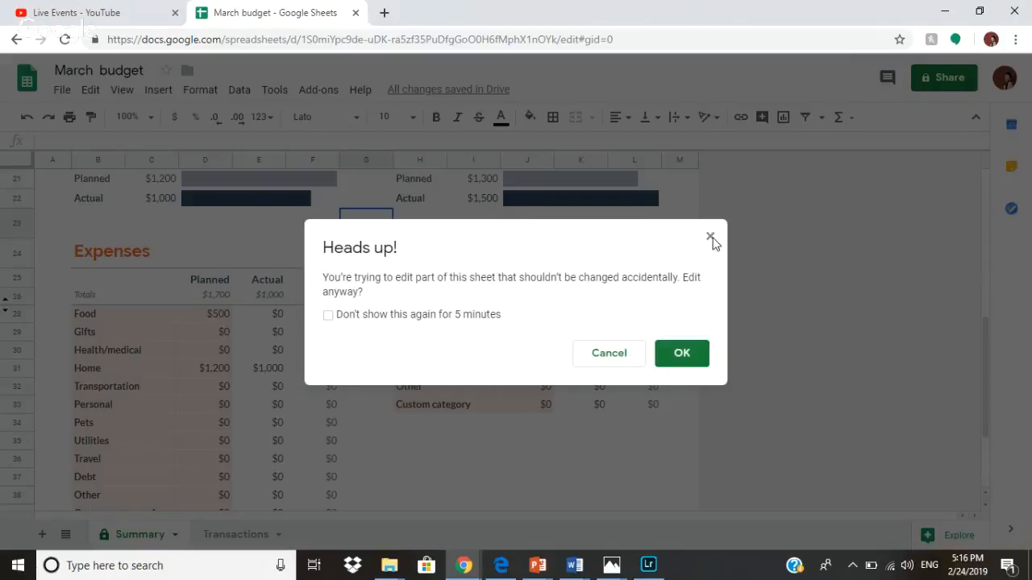
{"action": "left_click", "coordinate": [711, 238]}
{"action": "left_click", "coordinate": [284, 320]}
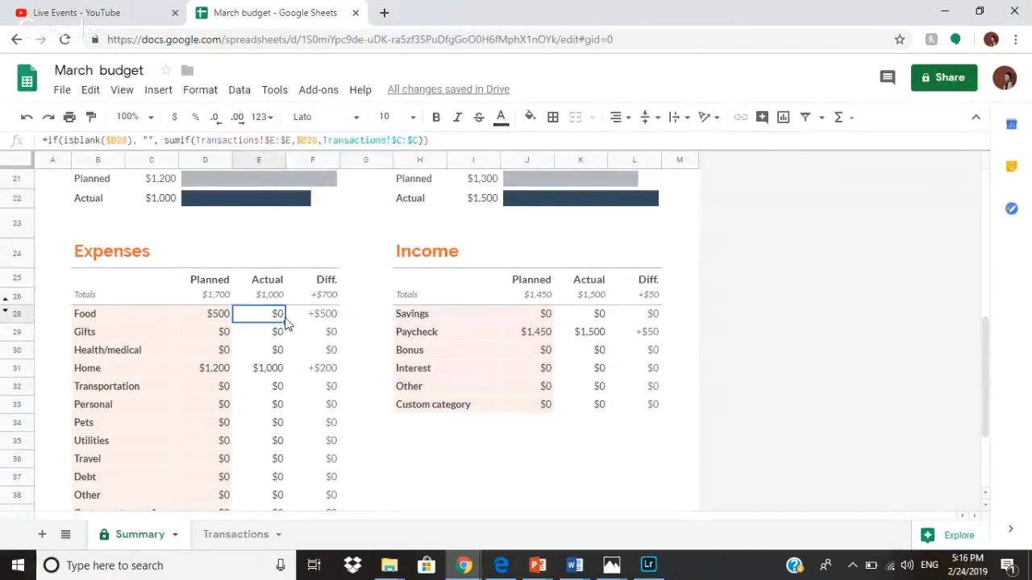
{"action": "type", "text": "450"}
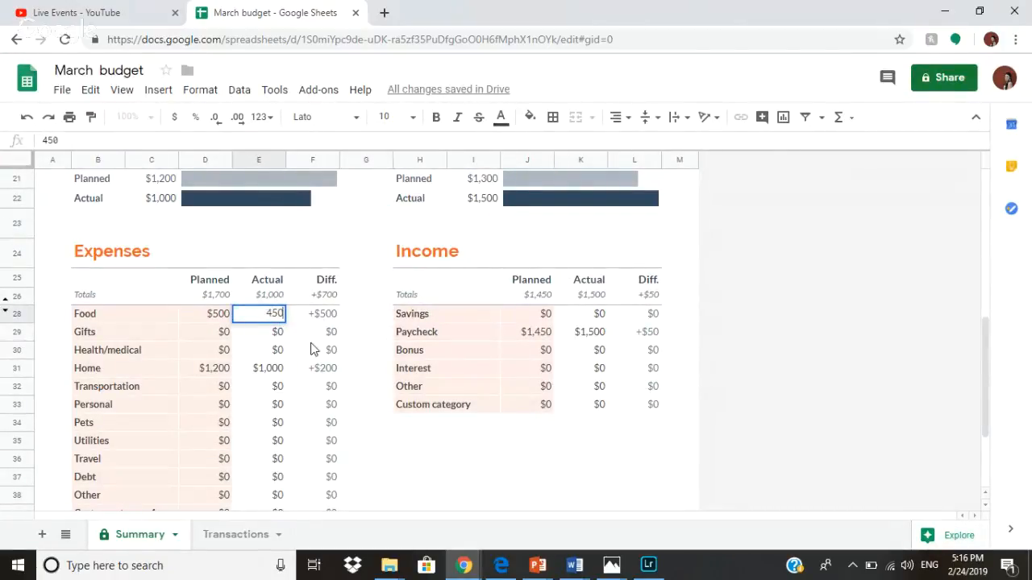
{"action": "left_click", "coordinate": [313, 336]}
{"action": "left_click", "coordinate": [627, 354]}
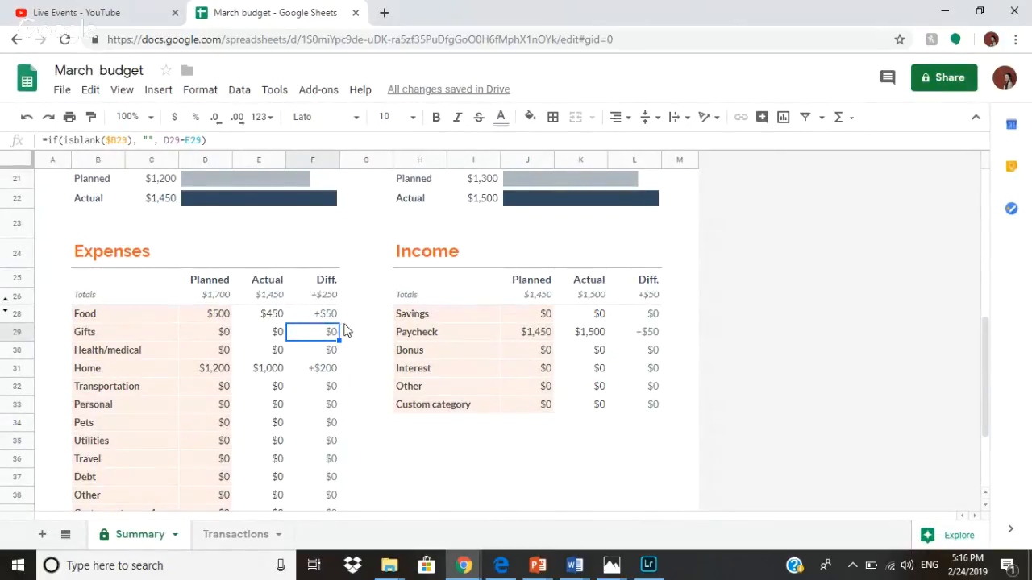
Enter Health/medical planned 150 and actual 250 in D30 and E30.
{"action": "left_click", "coordinate": [229, 353]}
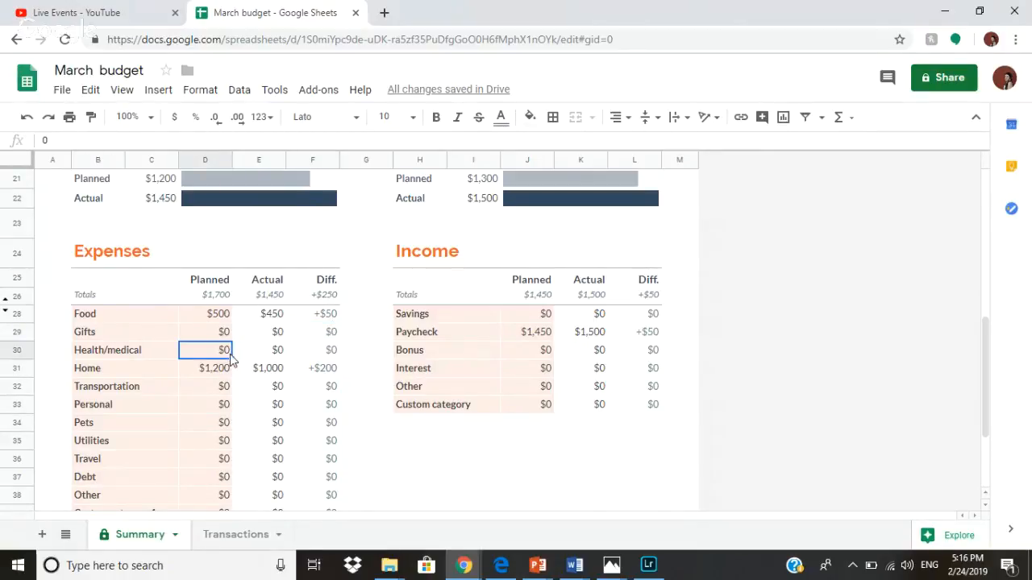
{"action": "type", "text": "150"}
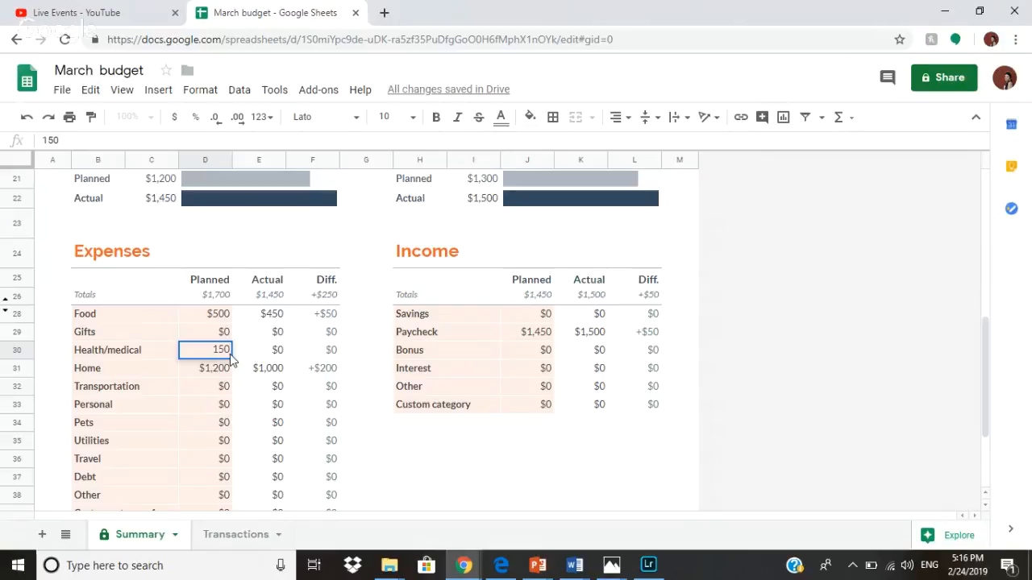
{"action": "left_click", "coordinate": [291, 358]}
{"action": "left_click", "coordinate": [275, 359]}
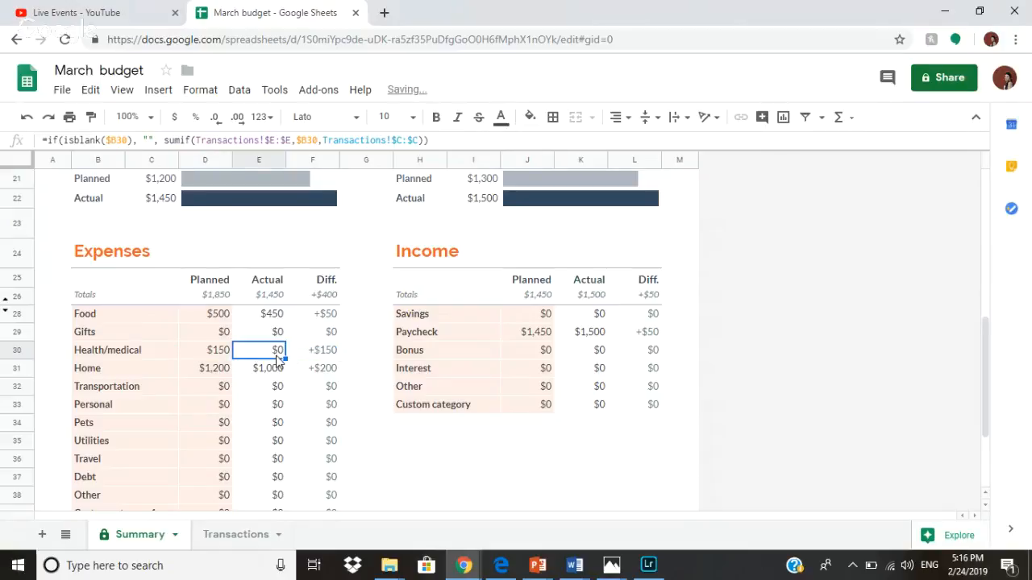
{"action": "type", "text": "2"}
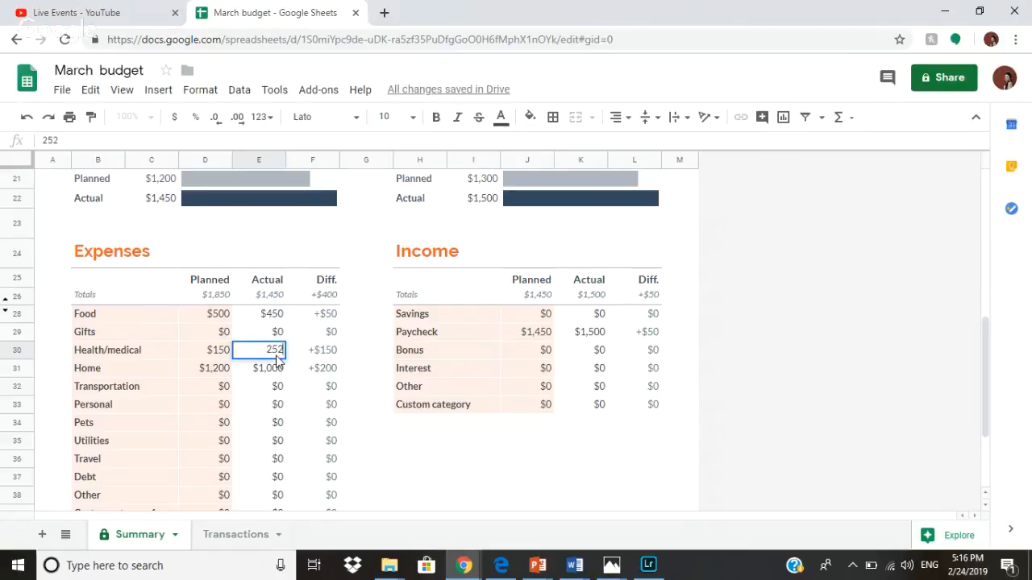
{"action": "type", "text": "50"}
{"action": "left_click", "coordinate": [363, 351]}
{"action": "left_click", "coordinate": [669, 353]}
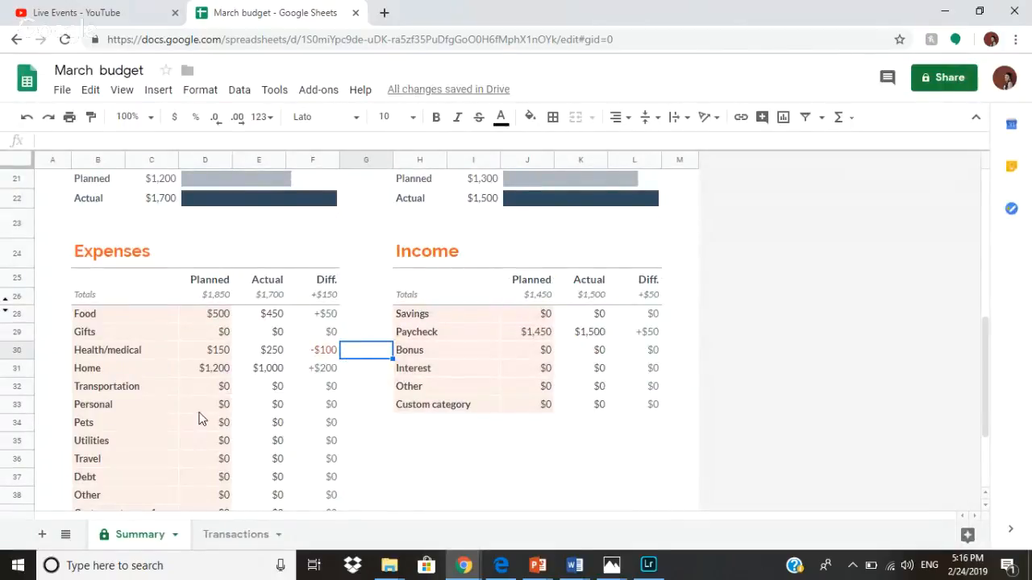
Enter Pets planned 25 and actual 15 in D34 and E34.
{"action": "left_click", "coordinate": [223, 425]}
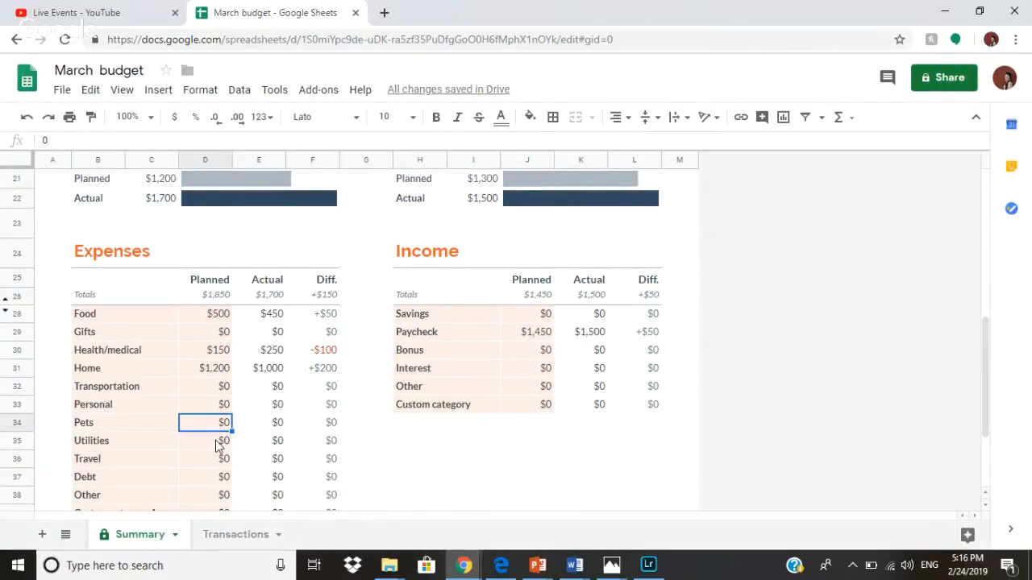
{"action": "type", "text": "25"}
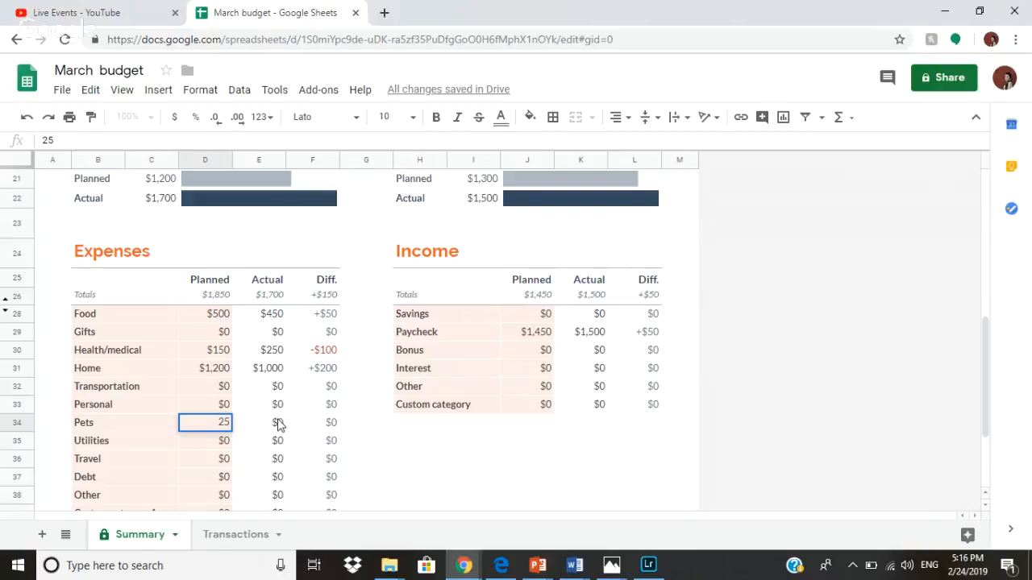
{"action": "left_click", "coordinate": [277, 424]}
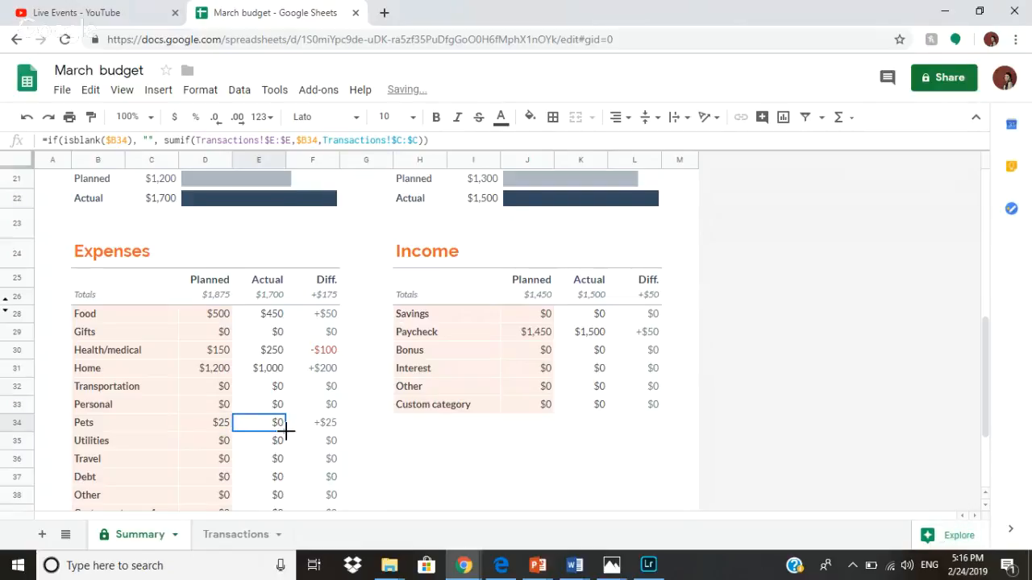
{"action": "type", "text": "15"}
{"action": "left_click", "coordinate": [401, 441]}
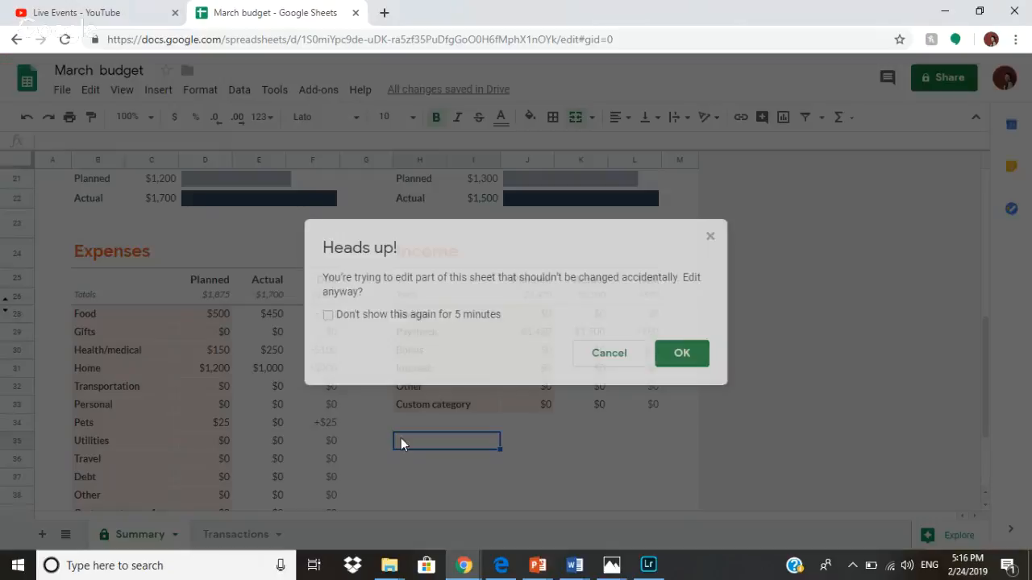
{"action": "left_click", "coordinate": [682, 353]}
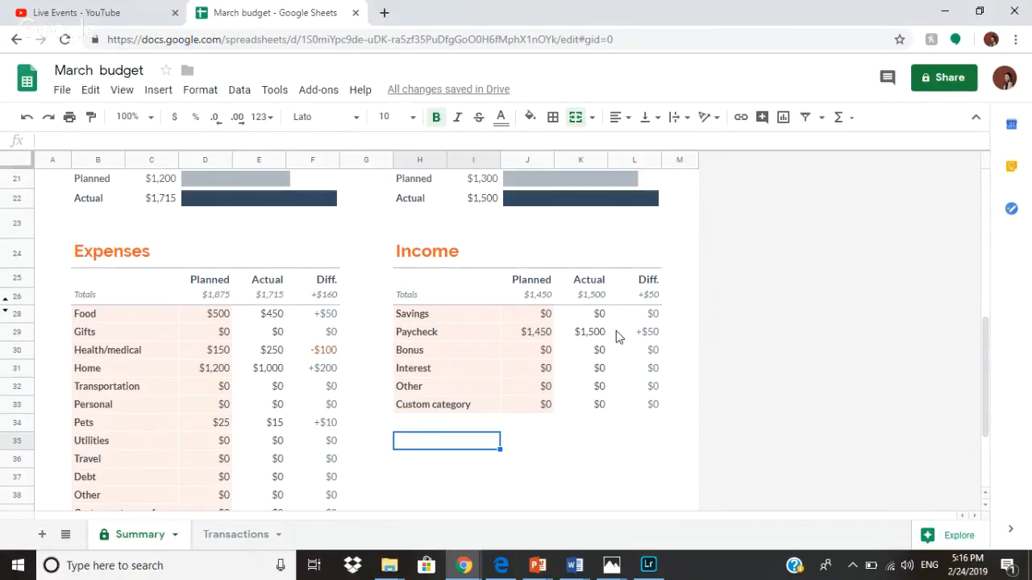
Set the Bonus actual income in K30 to 150.
{"action": "left_click", "coordinate": [545, 351]}
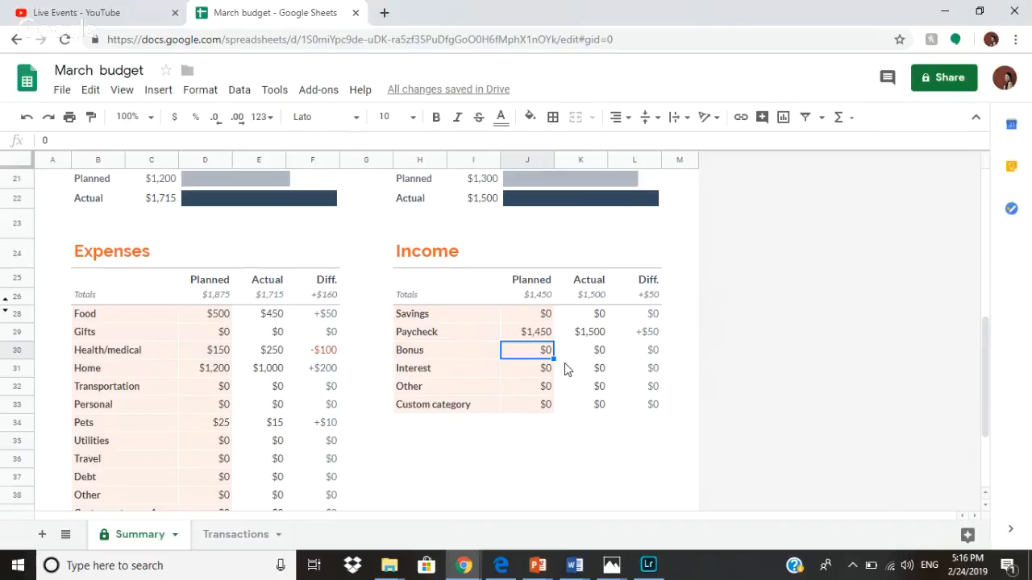
{"action": "left_click", "coordinate": [610, 357]}
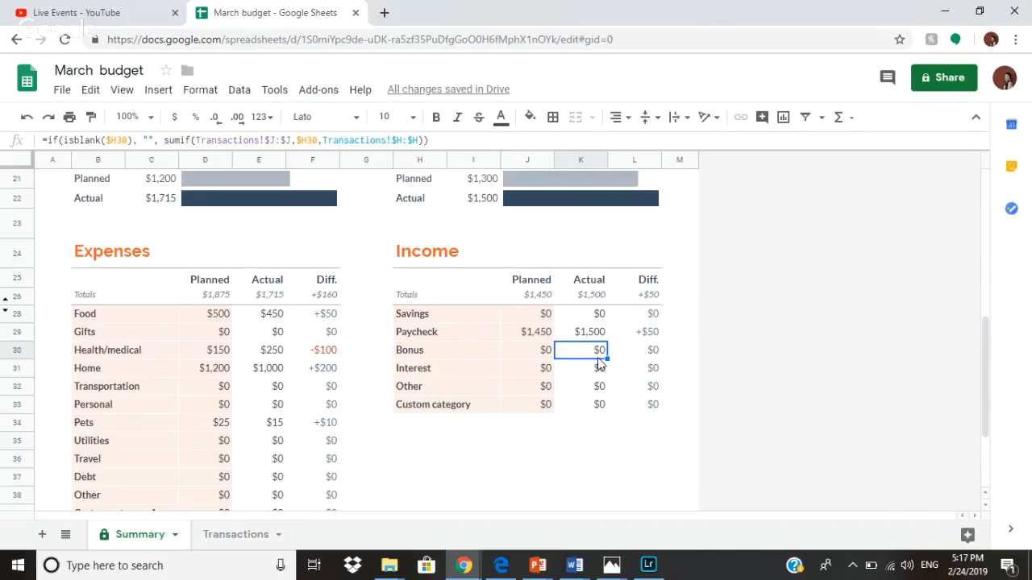
{"action": "type", "text": "150"}
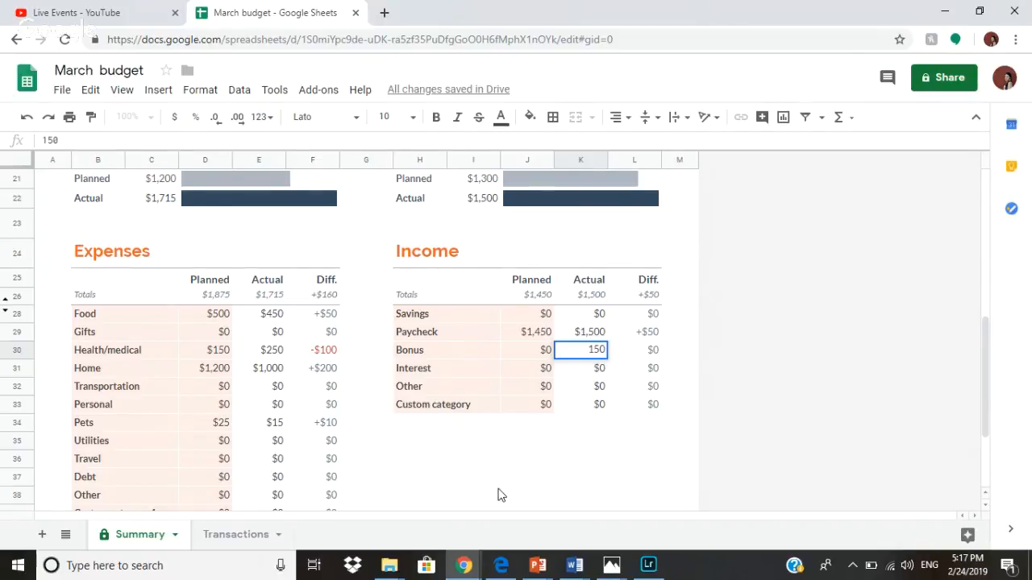
{"action": "left_click", "coordinate": [498, 495]}
{"action": "left_click", "coordinate": [670, 352]}
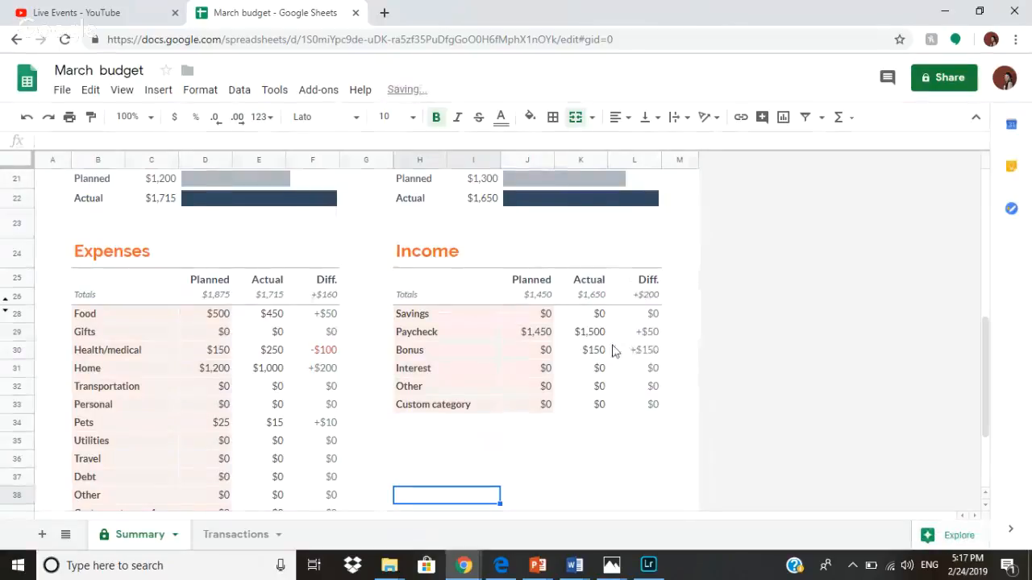
{"action": "scroll", "coordinate": [675, 338], "scroll_direction": "up", "scroll_amount": 6}
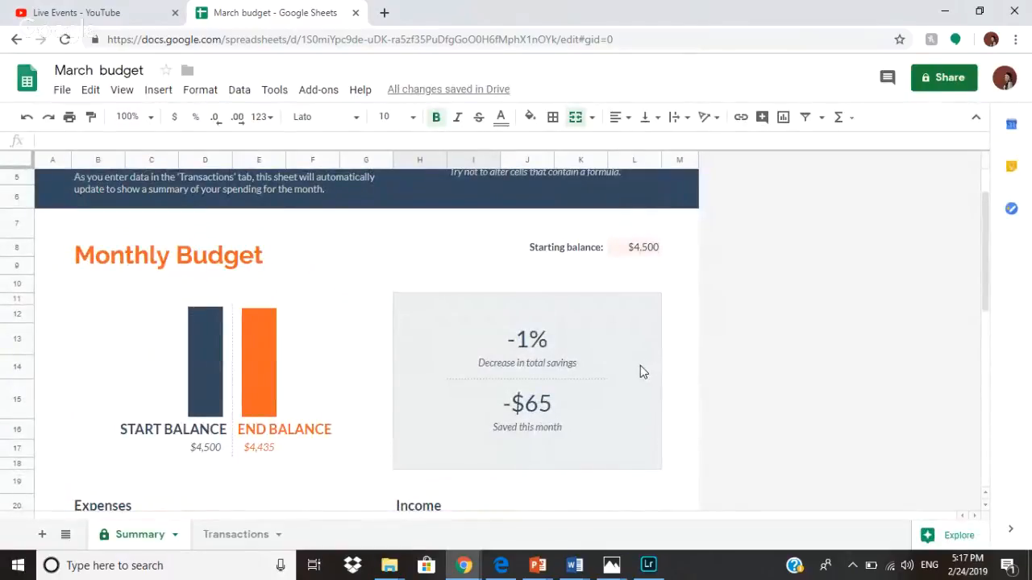
Make the Monthly Budget title text magenta.
{"action": "scroll", "coordinate": [637, 371], "scroll_direction": "down", "scroll_amount": 1}
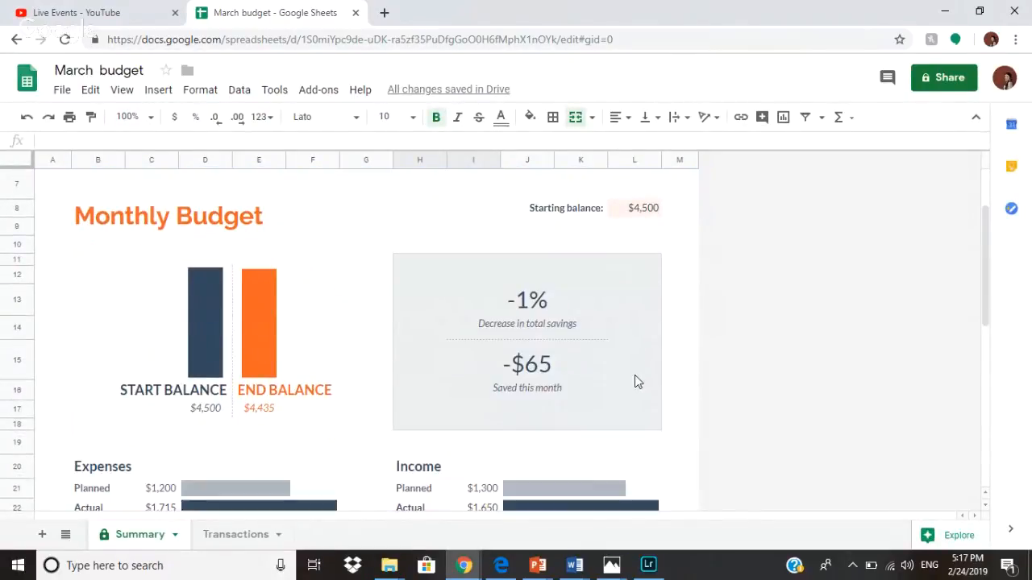
{"action": "scroll", "coordinate": [634, 381], "scroll_direction": "down", "scroll_amount": 1}
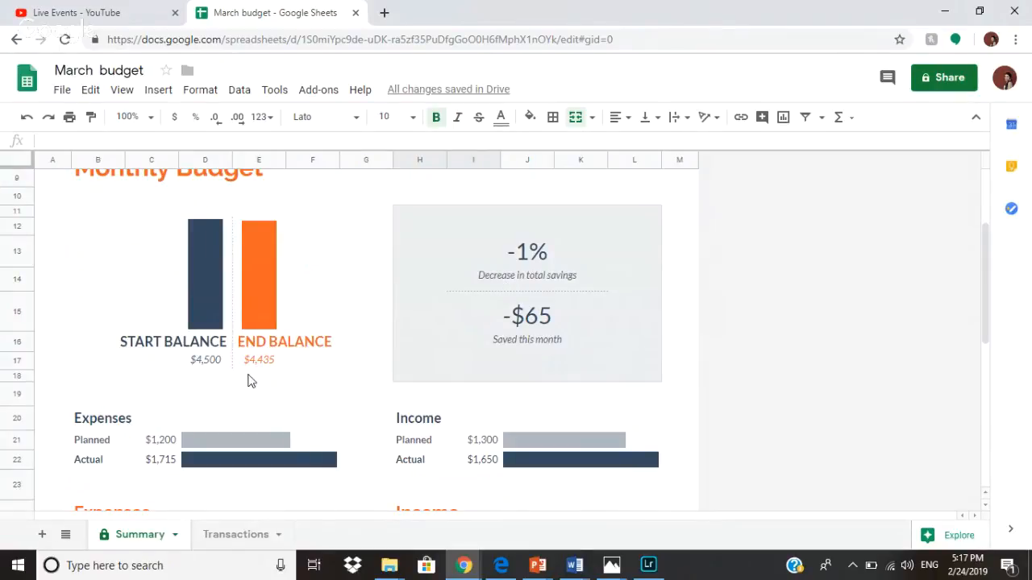
{"action": "scroll", "coordinate": [473, 410], "scroll_direction": "down", "scroll_amount": 6}
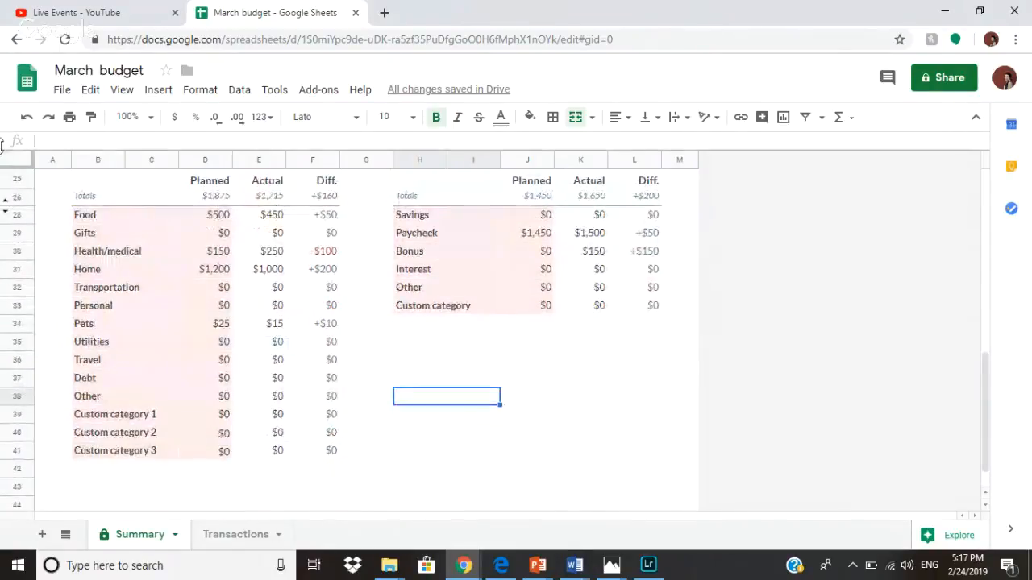
{"action": "scroll", "coordinate": [217, 329], "scroll_direction": "up", "scroll_amount": 7}
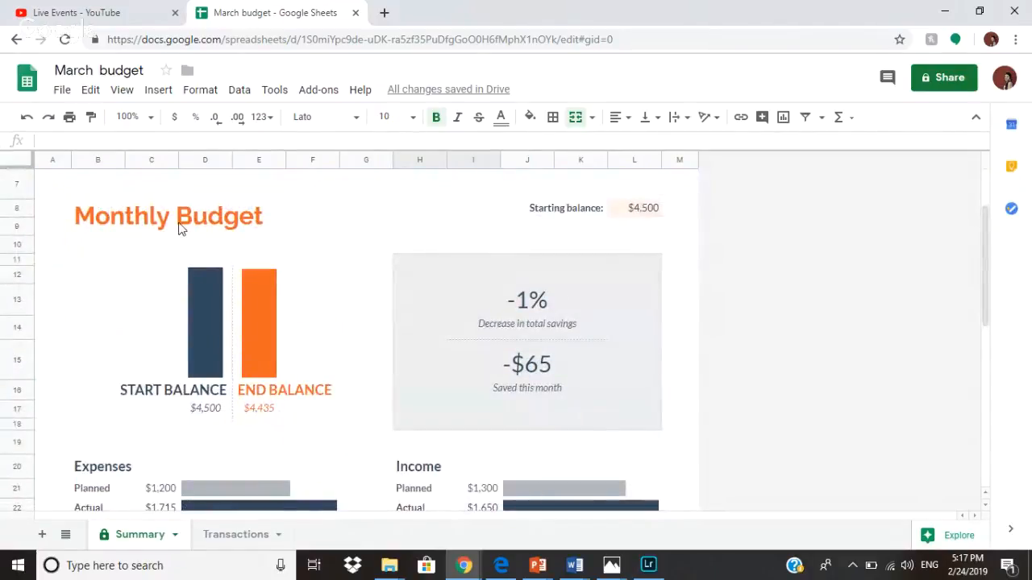
{"action": "left_click", "coordinate": [184, 226]}
{"action": "left_click", "coordinate": [499, 117]}
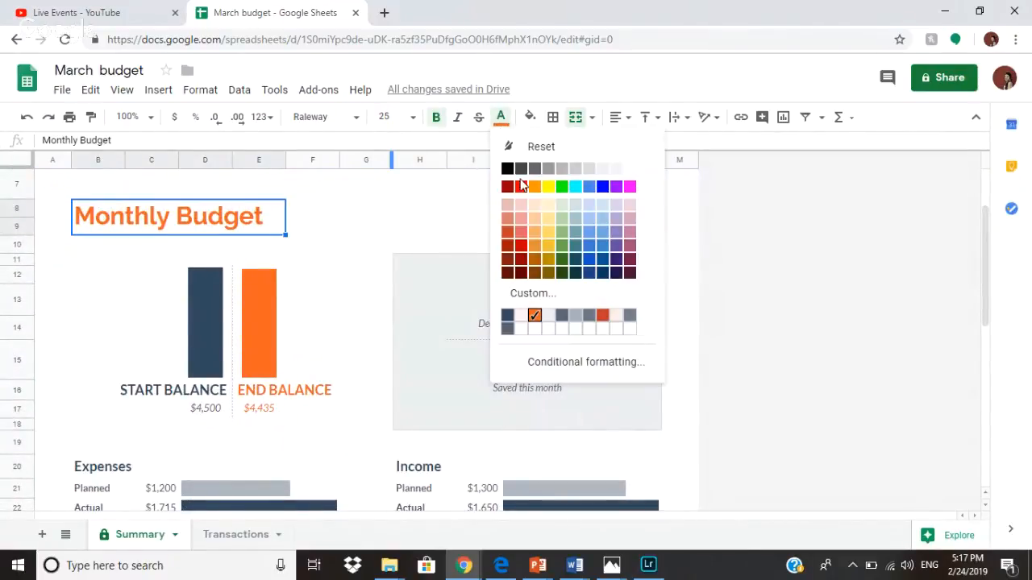
{"action": "left_click", "coordinate": [627, 188]}
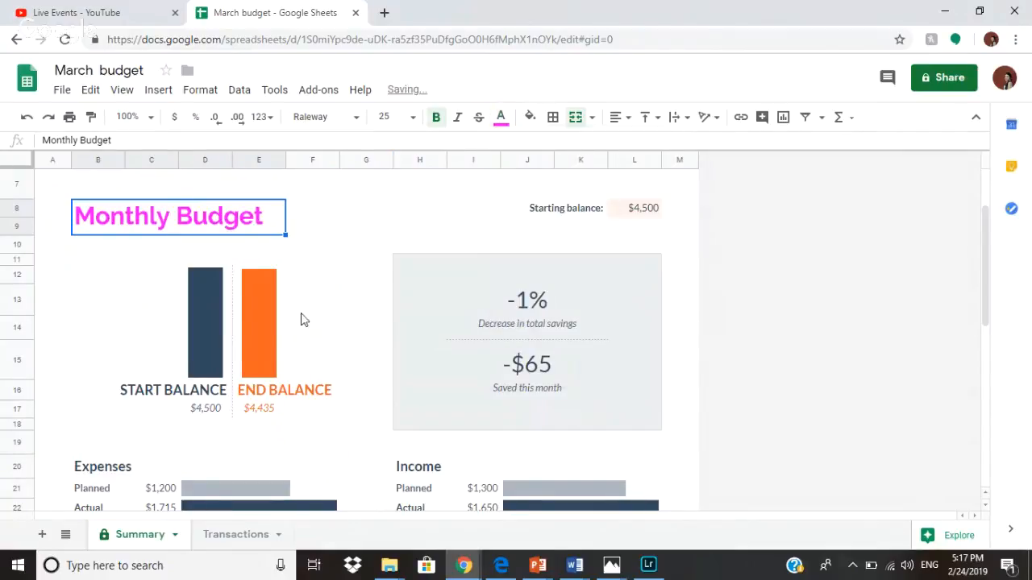
Fill the END BALANCE bar cell with teal, accepting the protection warning.
{"action": "left_click", "coordinate": [269, 322]}
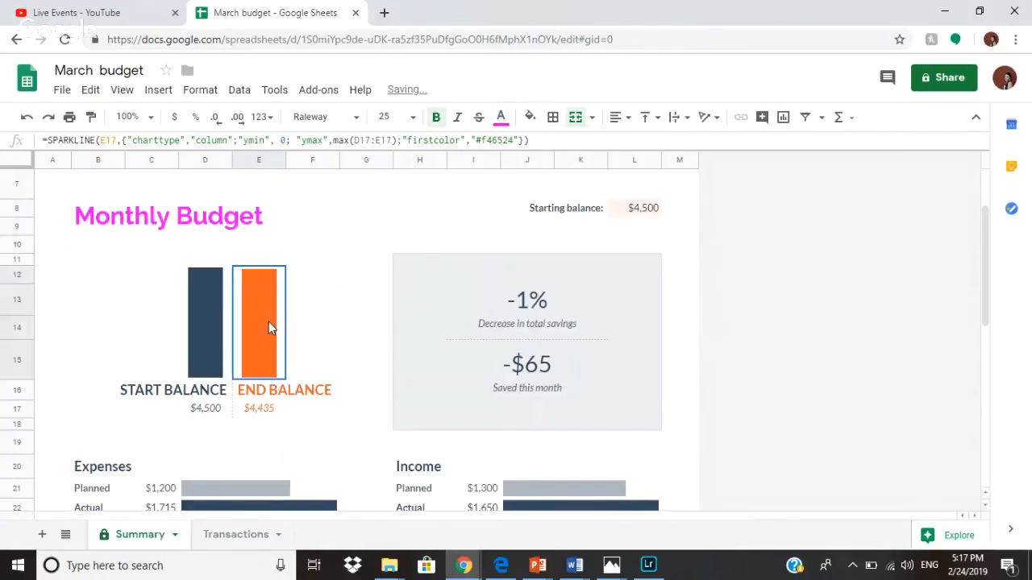
{"action": "left_click", "coordinate": [529, 117]}
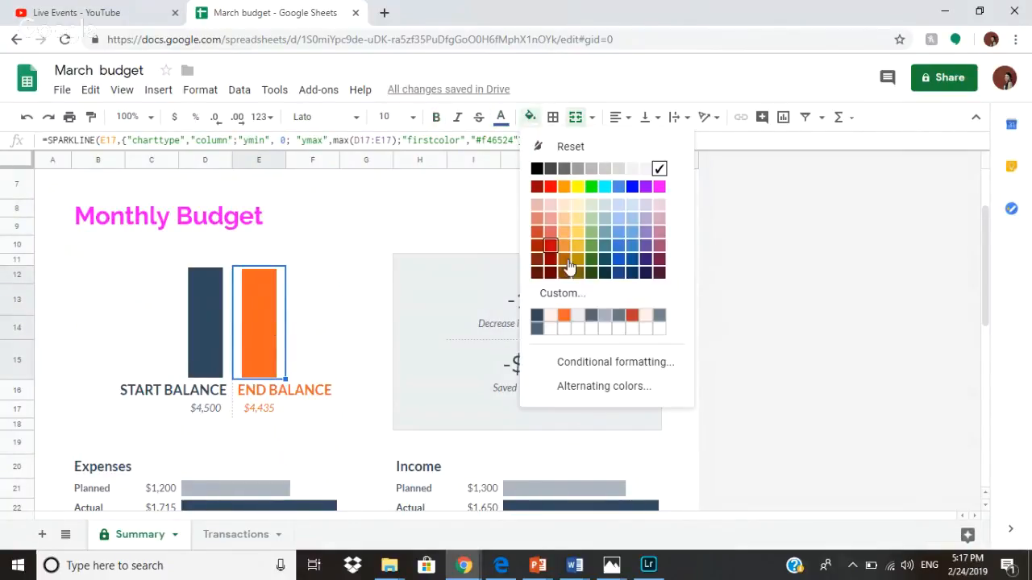
{"action": "left_click", "coordinate": [609, 247]}
{"action": "left_click", "coordinate": [679, 353]}
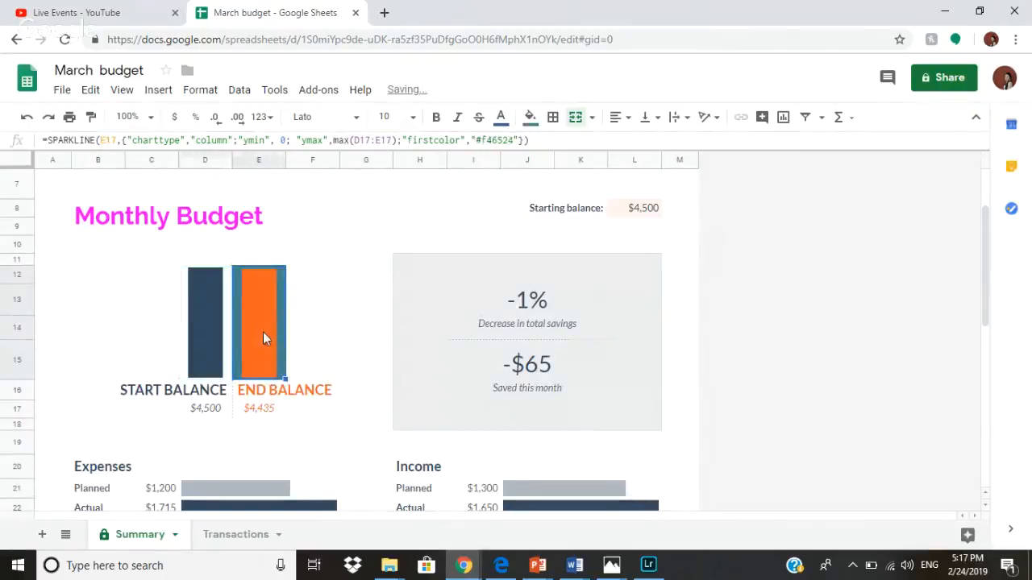
{"action": "double_click", "coordinate": [263, 332]}
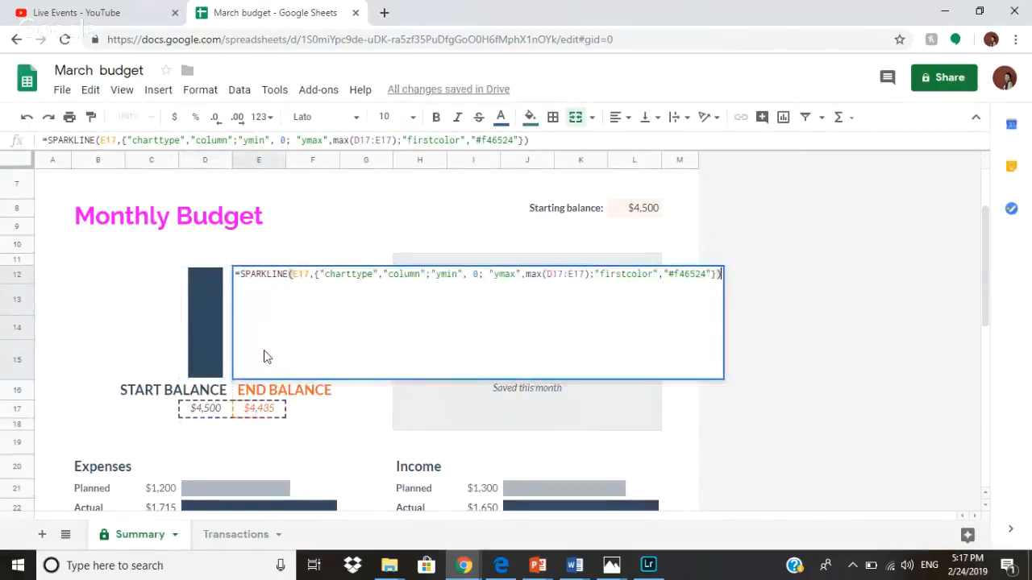
{"action": "left_click", "coordinate": [315, 411]}
{"action": "scroll", "coordinate": [598, 240], "scroll_direction": "up", "scroll_amount": 1}
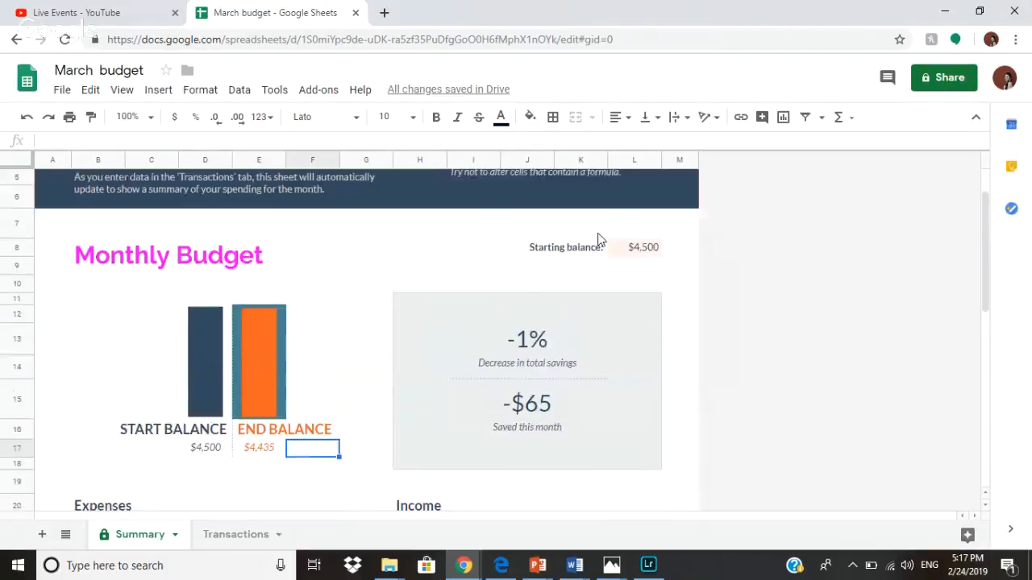
{"action": "scroll", "coordinate": [797, 387], "scroll_direction": "down", "scroll_amount": 2}
{"action": "scroll", "coordinate": [352, 279], "scroll_direction": "up", "scroll_amount": 3}
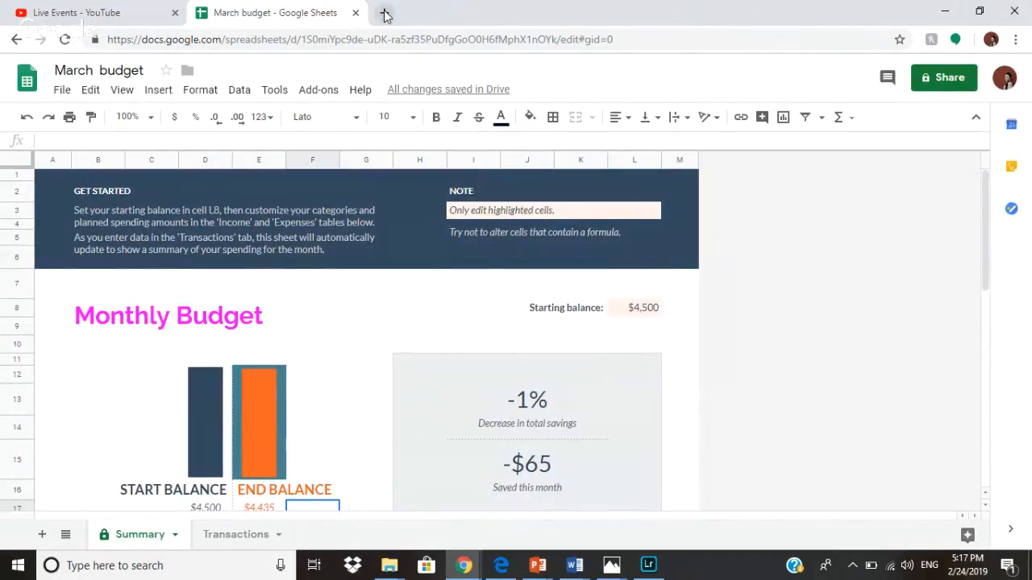
Go to the Google Sheets home page in a new tab and create a blank spreadsheet.
{"action": "key", "text": "ctrl+t"}
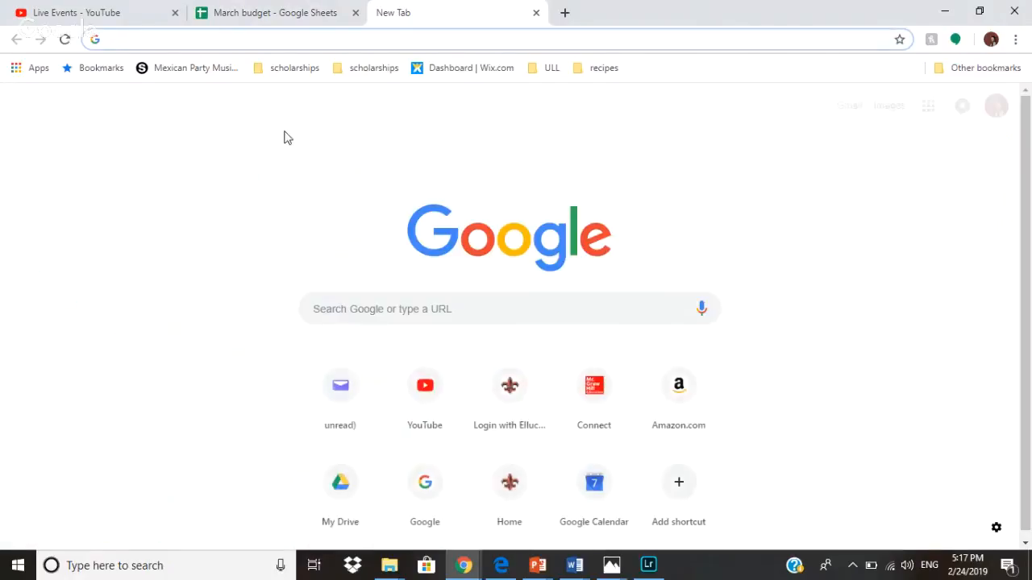
{"action": "type", "text": "goo"}
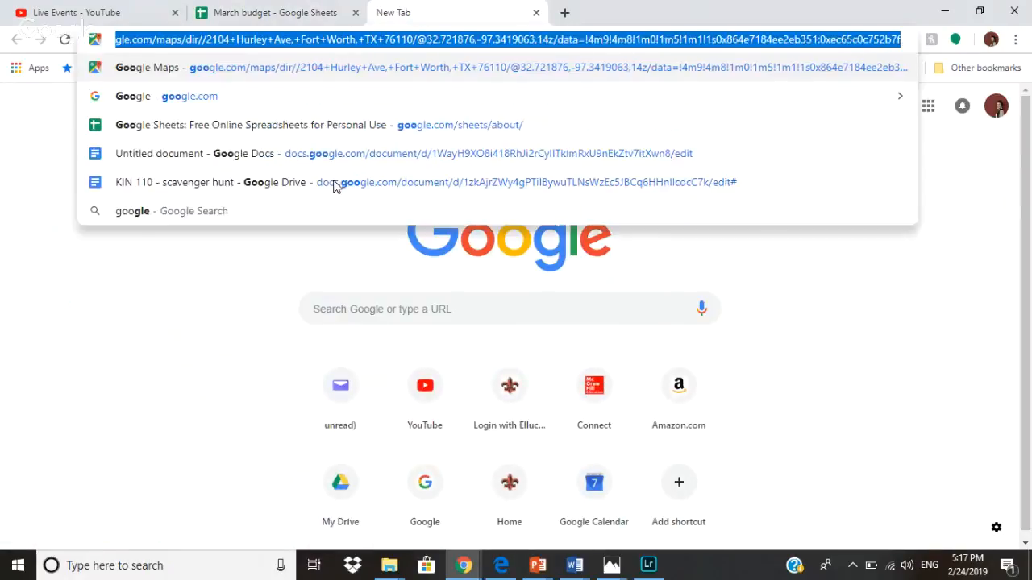
{"action": "left_click", "coordinate": [338, 122]}
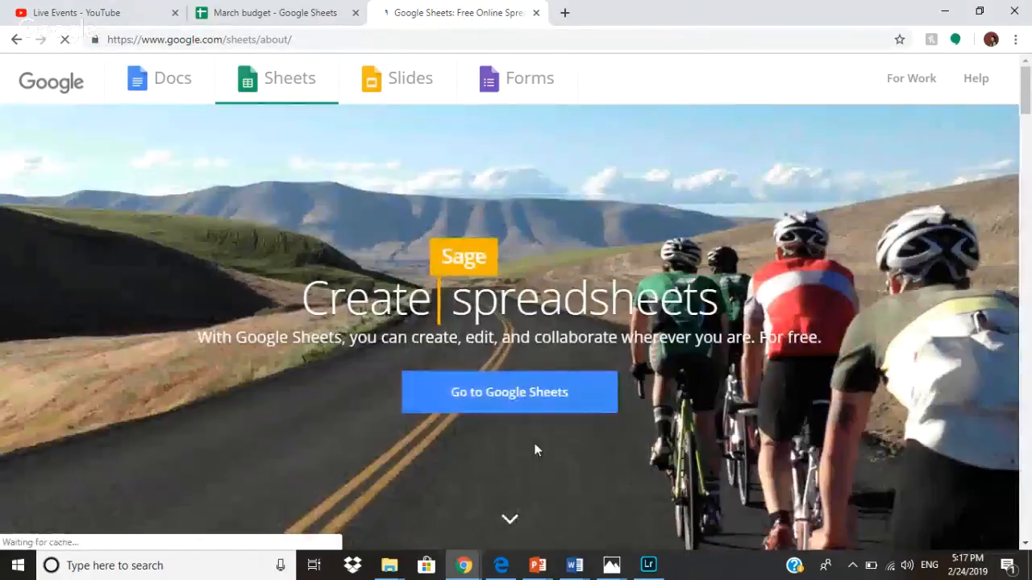
{"action": "left_click", "coordinate": [541, 412]}
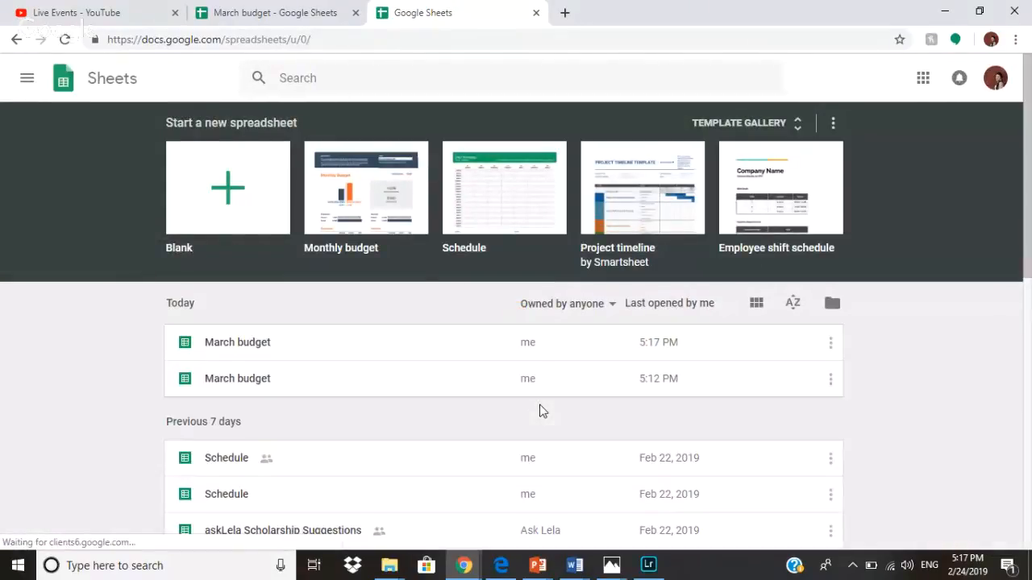
{"action": "left_click", "coordinate": [262, 233]}
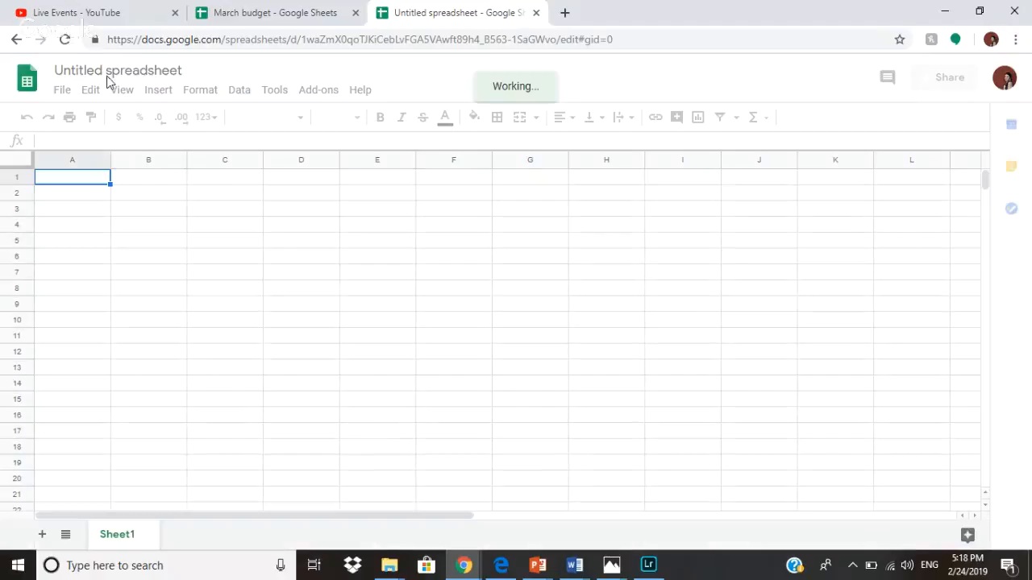
Name the untitled spreadsheet 'budget'.
{"action": "left_click", "coordinate": [165, 71]}
{"action": "type", "text": "b"}
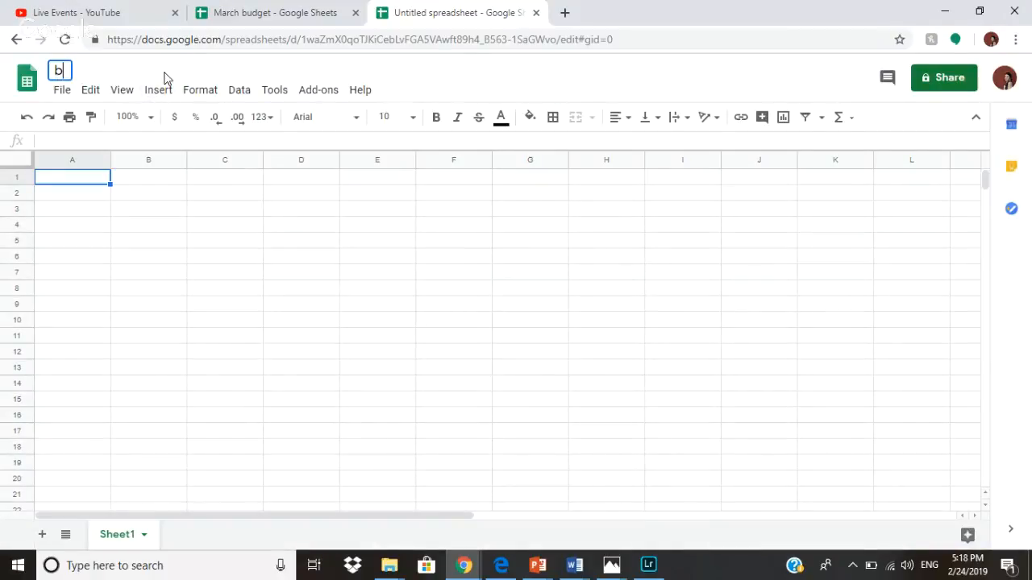
{"action": "type", "text": "udget"}
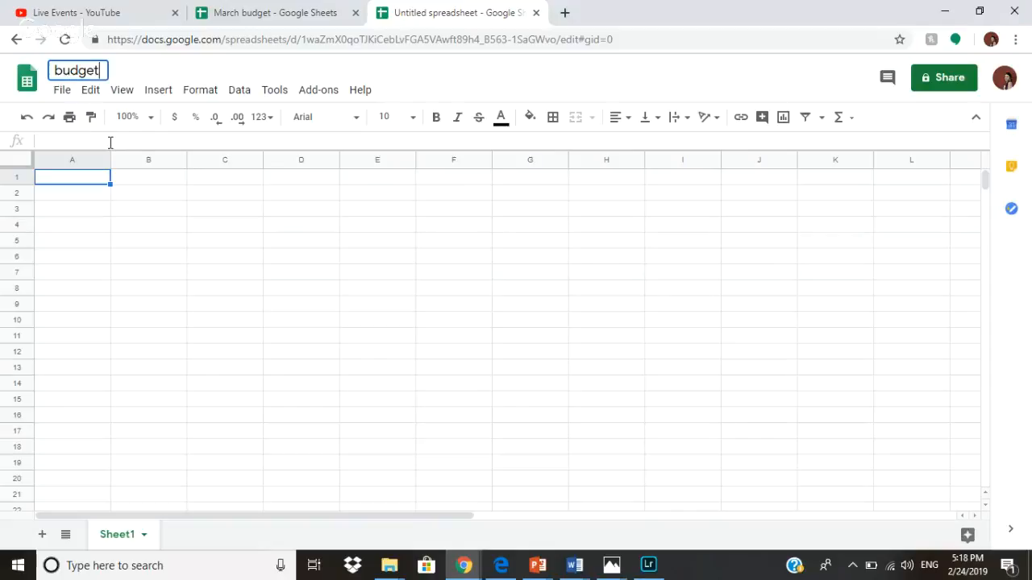
{"action": "left_click", "coordinate": [116, 143]}
Type 'budget' as the heading in cell A1.
{"action": "type", "text": "budget"}
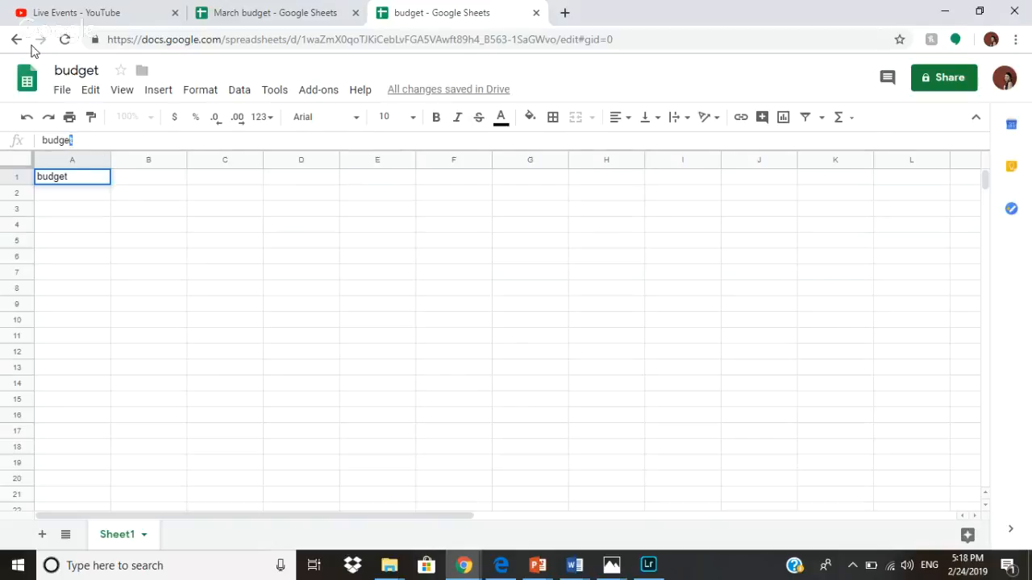
{"action": "key", "text": "BackSpace"}
{"action": "key", "text": "BackSpace"}
{"action": "key", "text": "BackSpace"}
{"action": "key", "text": "BackSpace"}
{"action": "key", "text": "BackSpace"}
{"action": "key", "text": "BackSpace"}
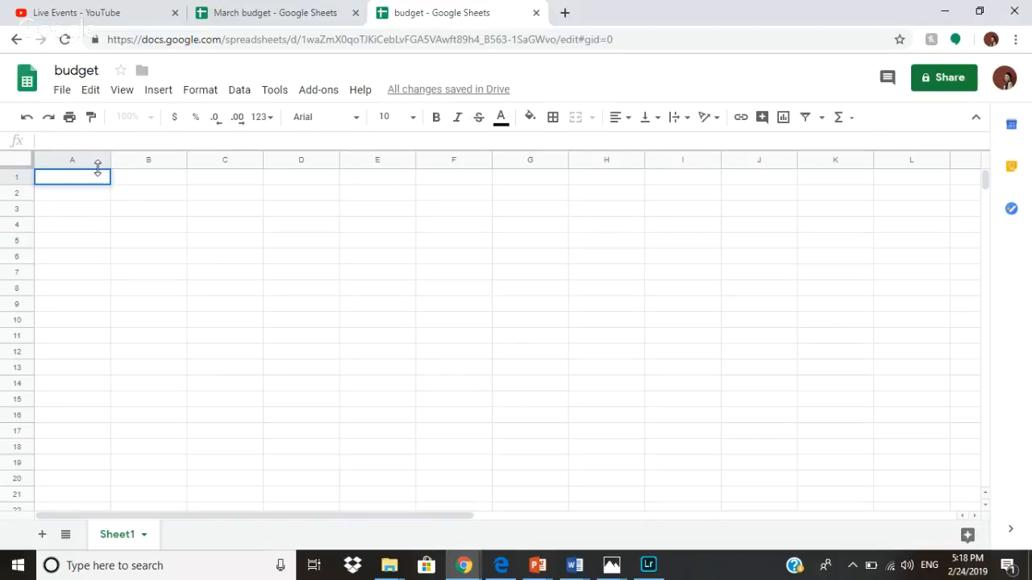
{"action": "left_click", "coordinate": [137, 182]}
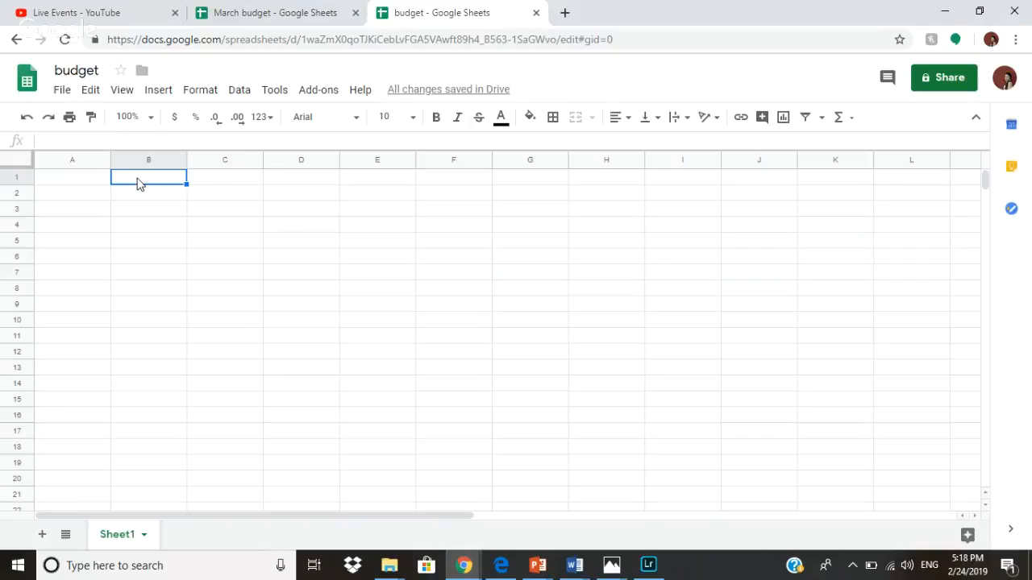
{"action": "left_click", "coordinate": [50, 178]}
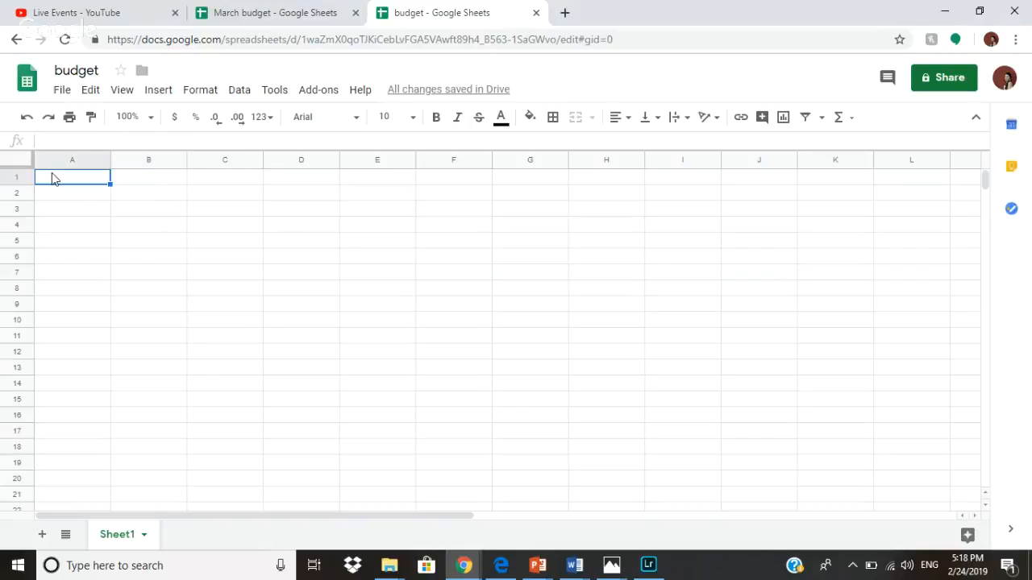
{"action": "type", "text": "budget"}
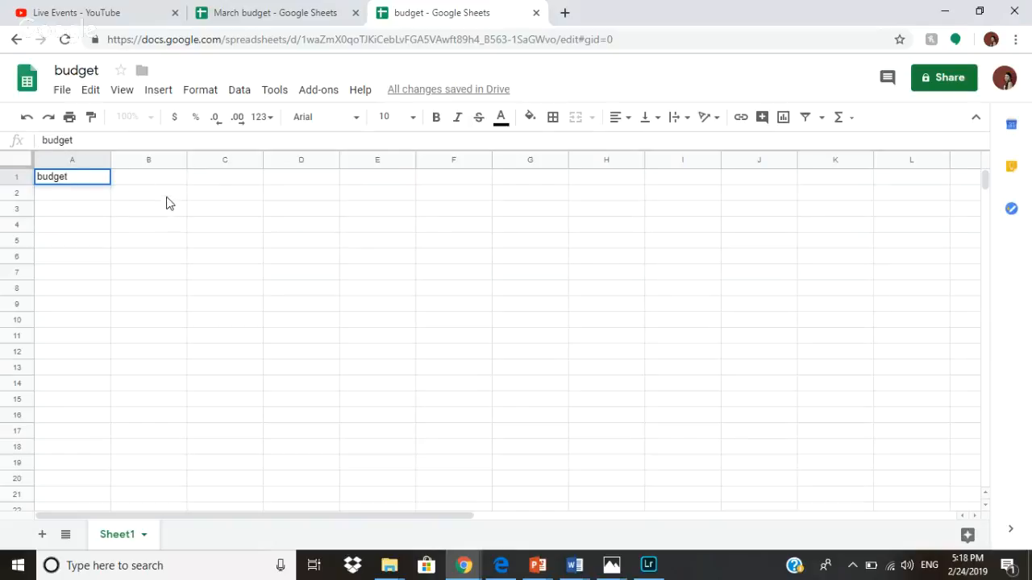
{"action": "left_click", "coordinate": [166, 197]}
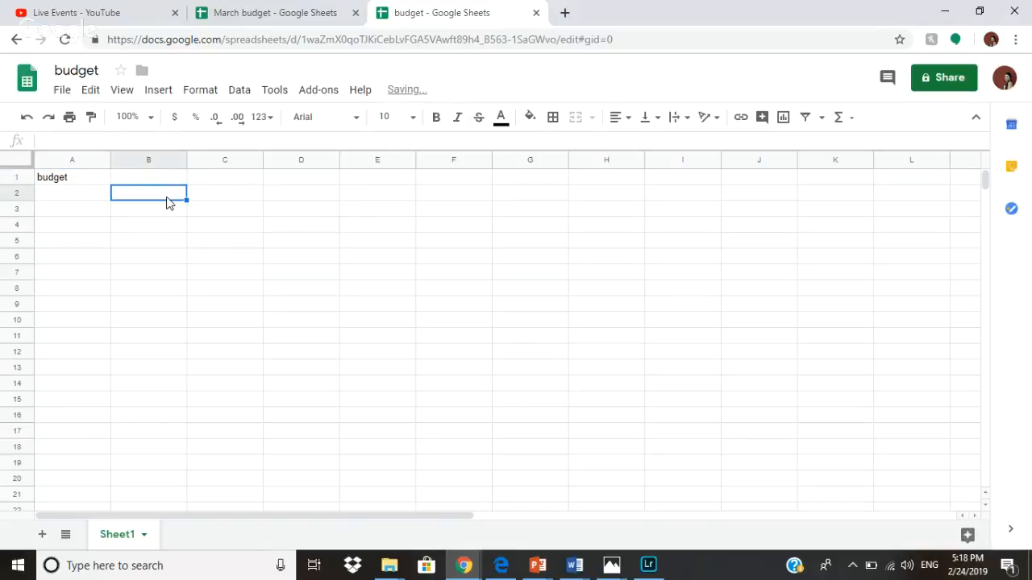
Add column headers planned, actual and comment in B2:D2.
{"action": "type", "text": "planned"}
{"action": "key", "text": "Tab"}
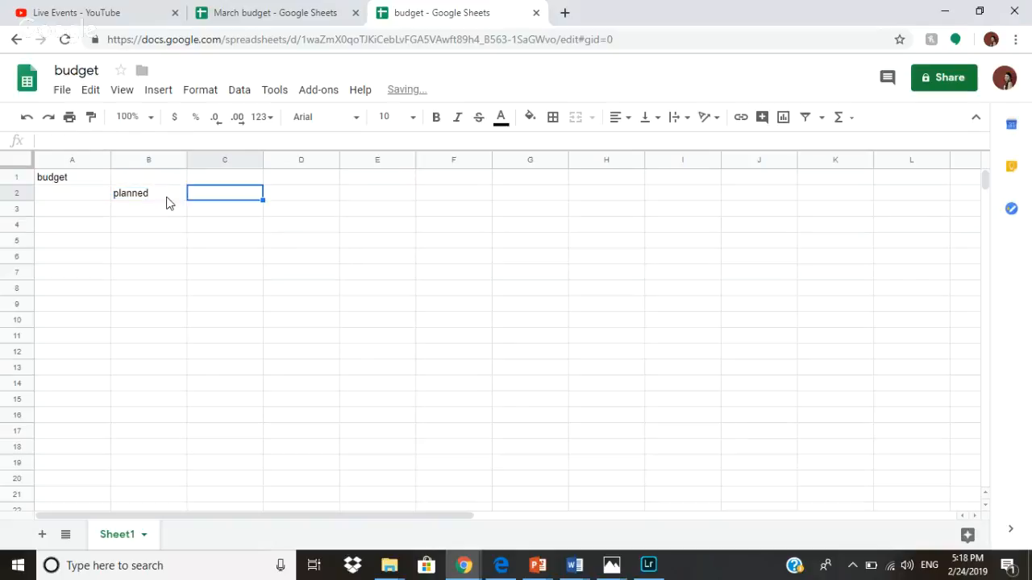
{"action": "type", "text": "actual"}
{"action": "key", "text": "Tab"}
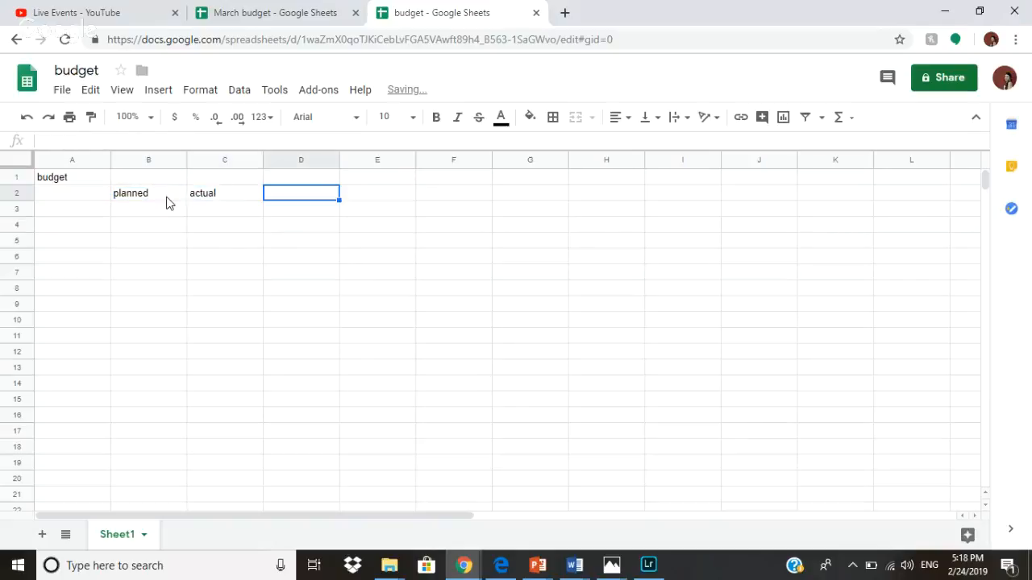
{"action": "type", "text": "comments"}
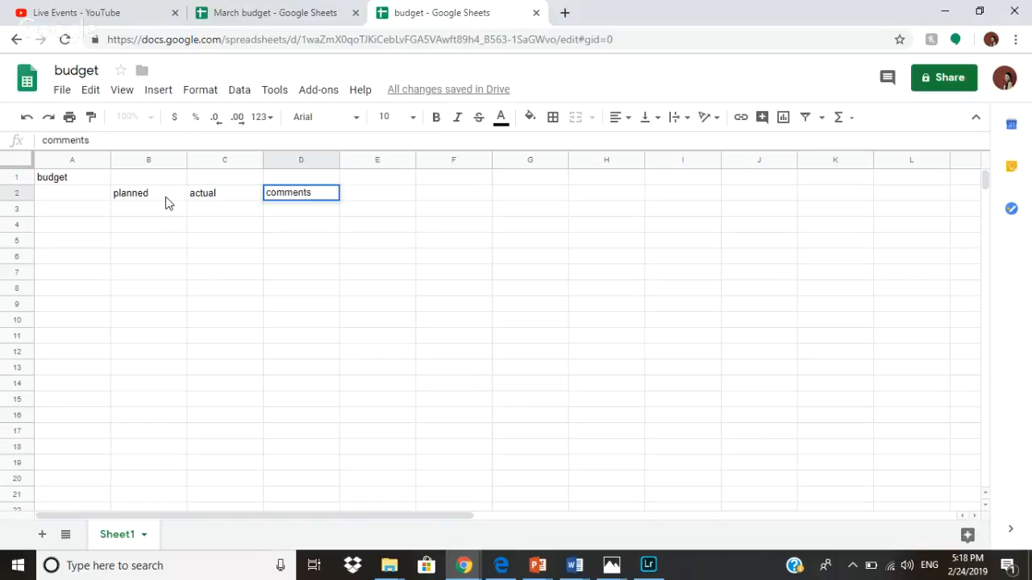
{"action": "left_click", "coordinate": [99, 208]}
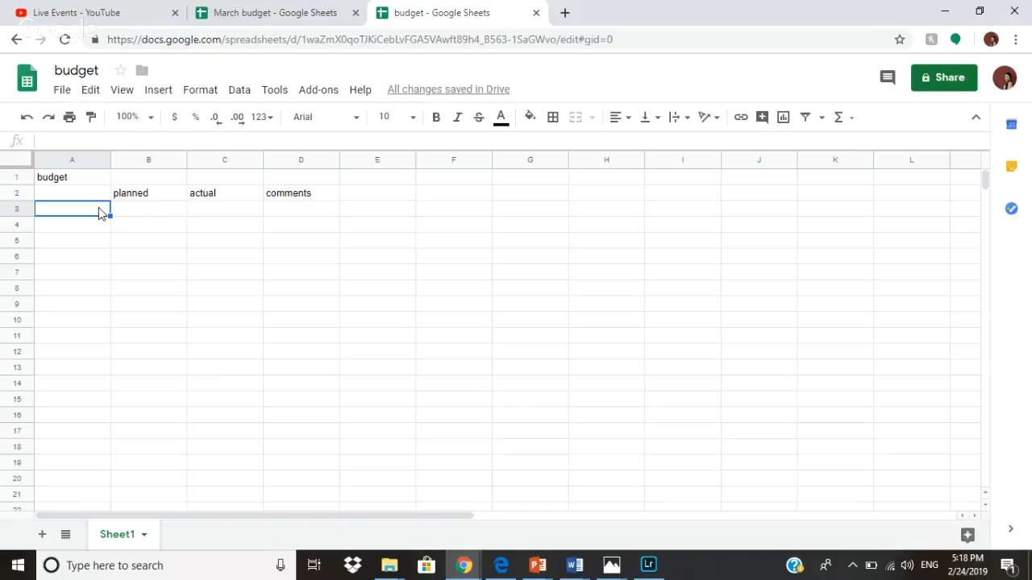
List the categories food, pets, health and extras in A3:A6.
{"action": "type", "text": "food"}
{"action": "key", "text": "Return"}
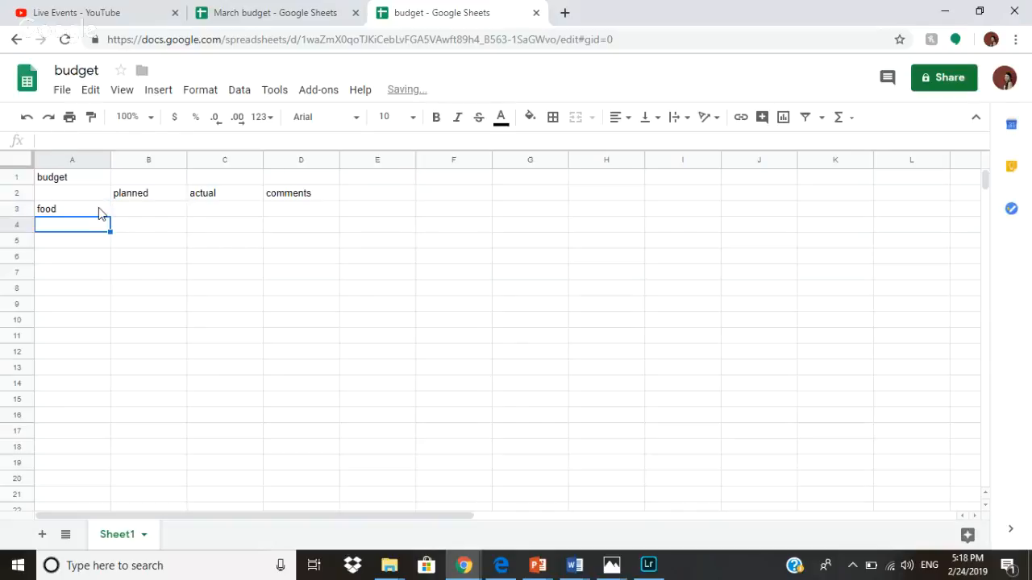
{"action": "type", "text": "pets"}
{"action": "key", "text": "Return"}
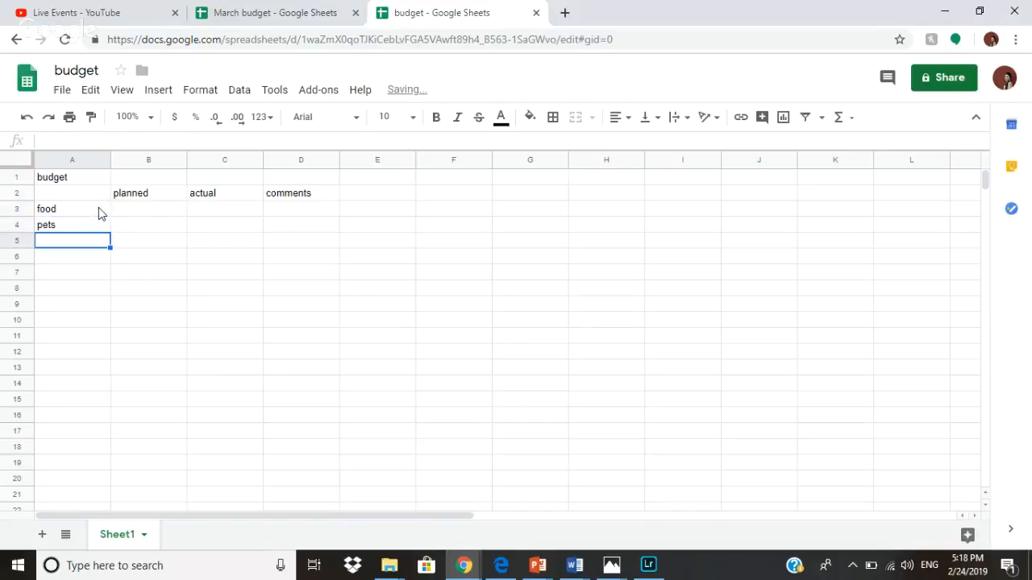
{"action": "type", "text": "healthca="}
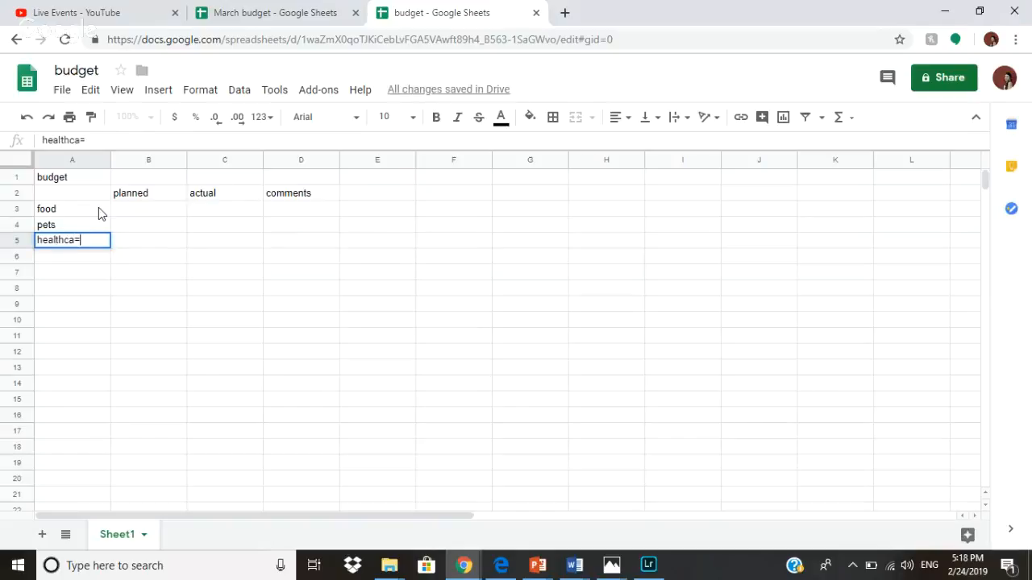
{"action": "key", "text": "Return"}
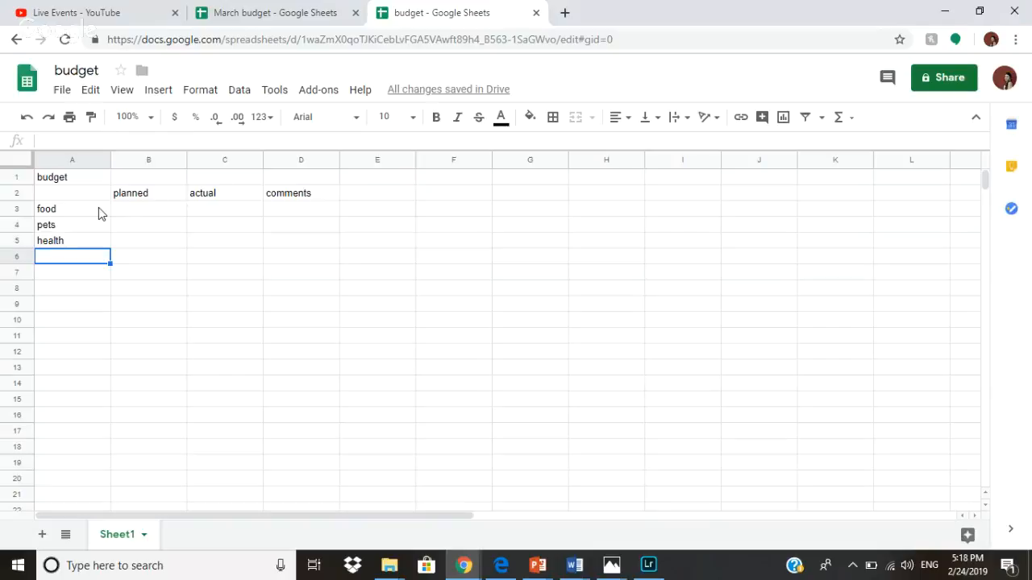
{"action": "type", "text": "extras"}
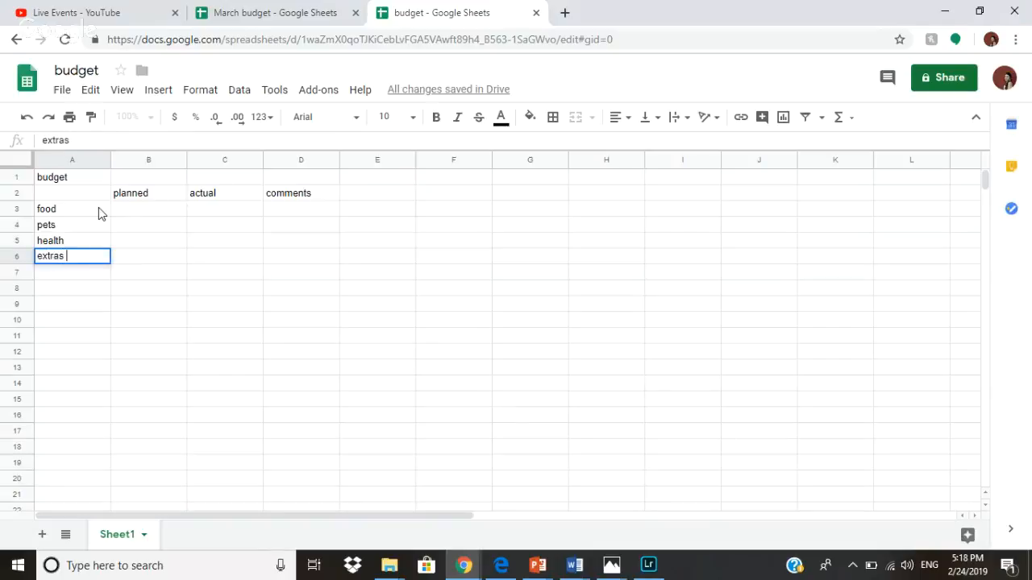
{"action": "left_click", "coordinate": [134, 214]}
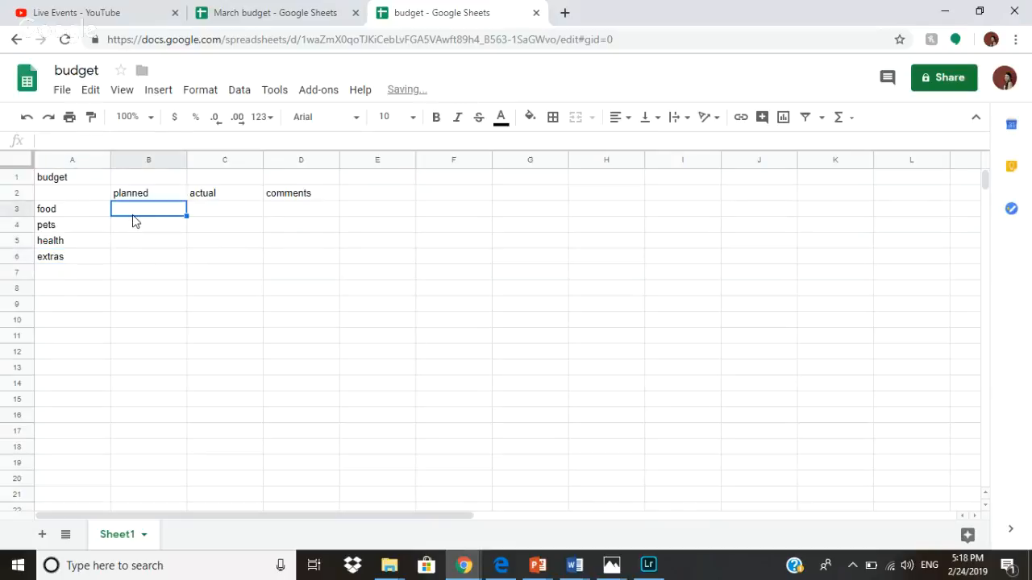
Enter planned amounts 520, 150, 150 and 200 in B3:B6.
{"action": "type", "text": "5"}
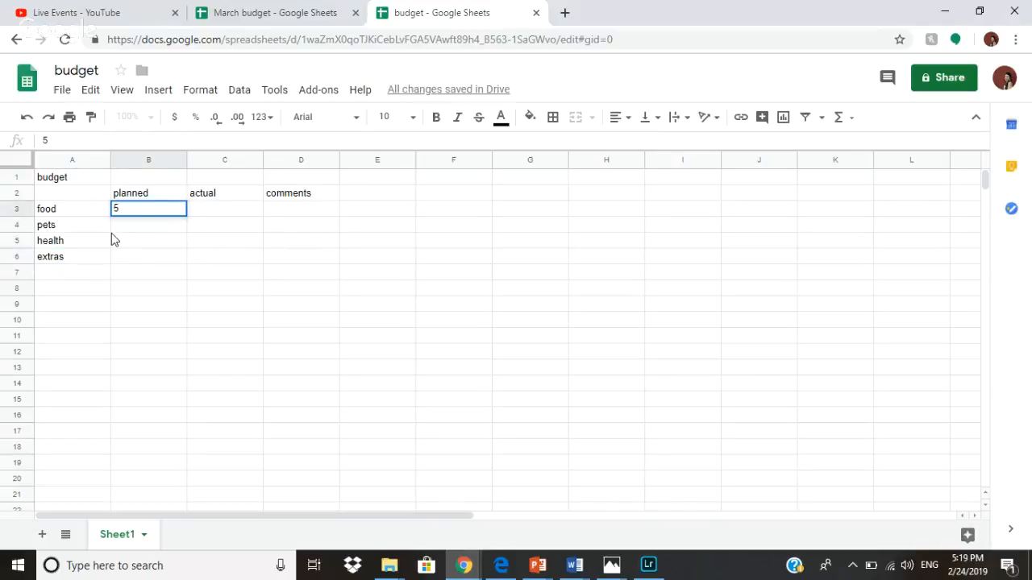
{"action": "type", "text": "20"}
{"action": "left_click", "coordinate": [165, 230]}
{"action": "type", "text": "150"}
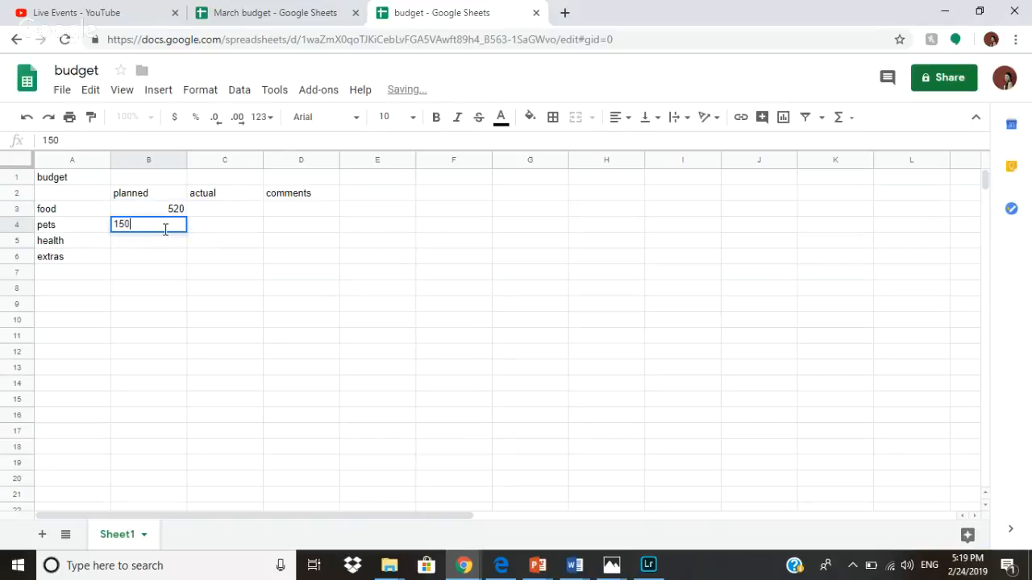
{"action": "left_click", "coordinate": [167, 248]}
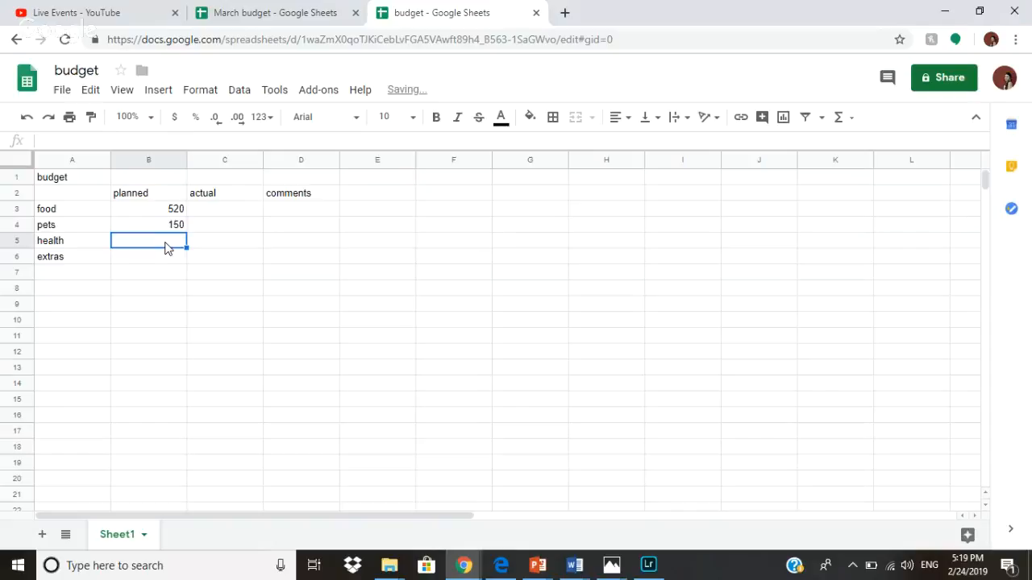
{"action": "type", "text": "150"}
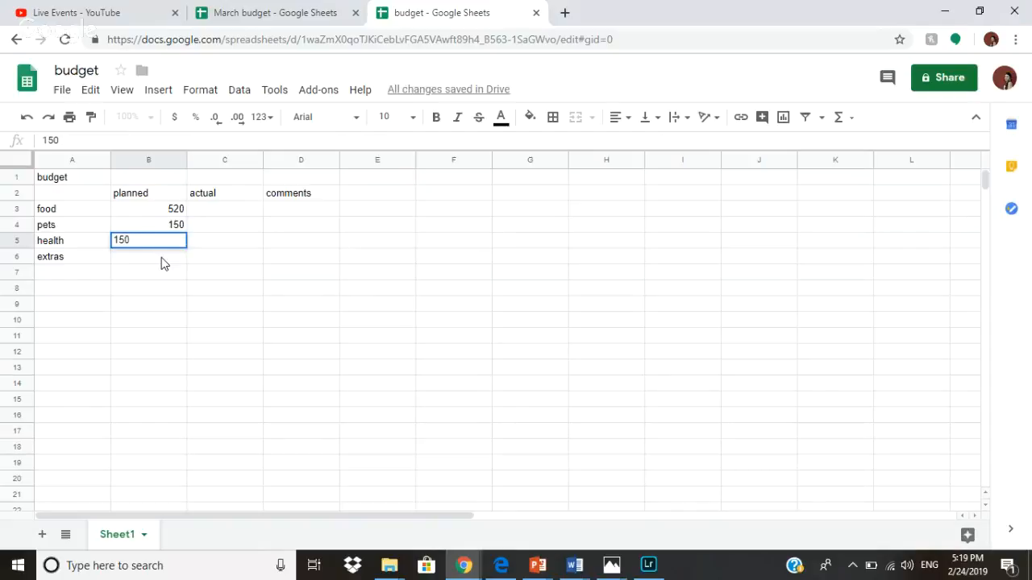
{"action": "left_click", "coordinate": [161, 262]}
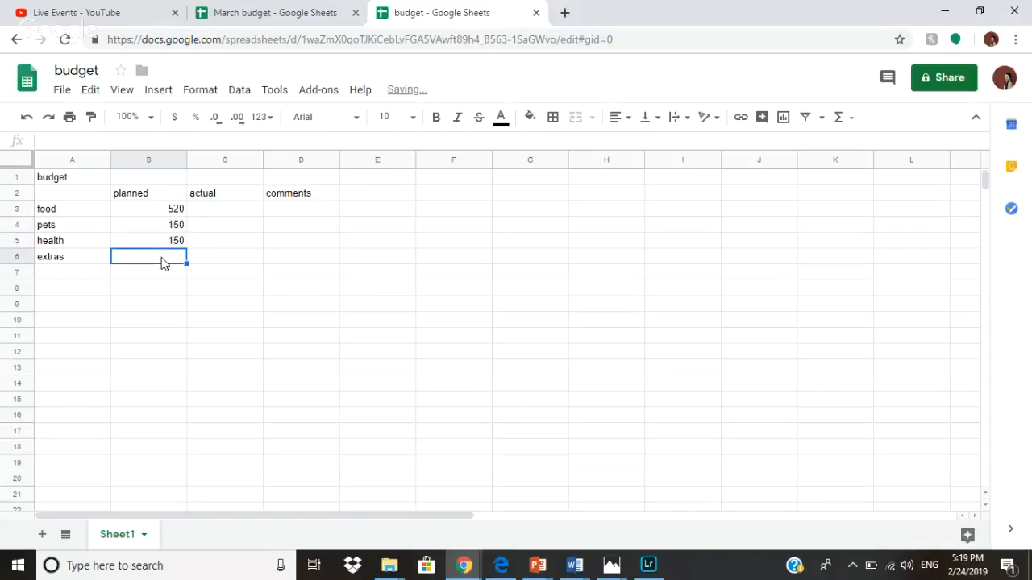
{"action": "type", "text": "200"}
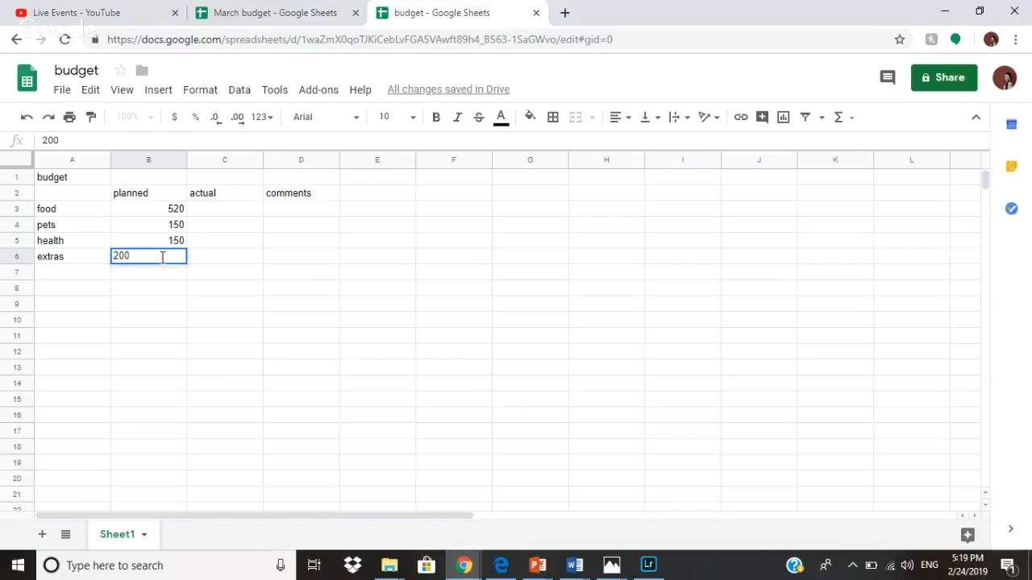
{"action": "left_click", "coordinate": [251, 211]}
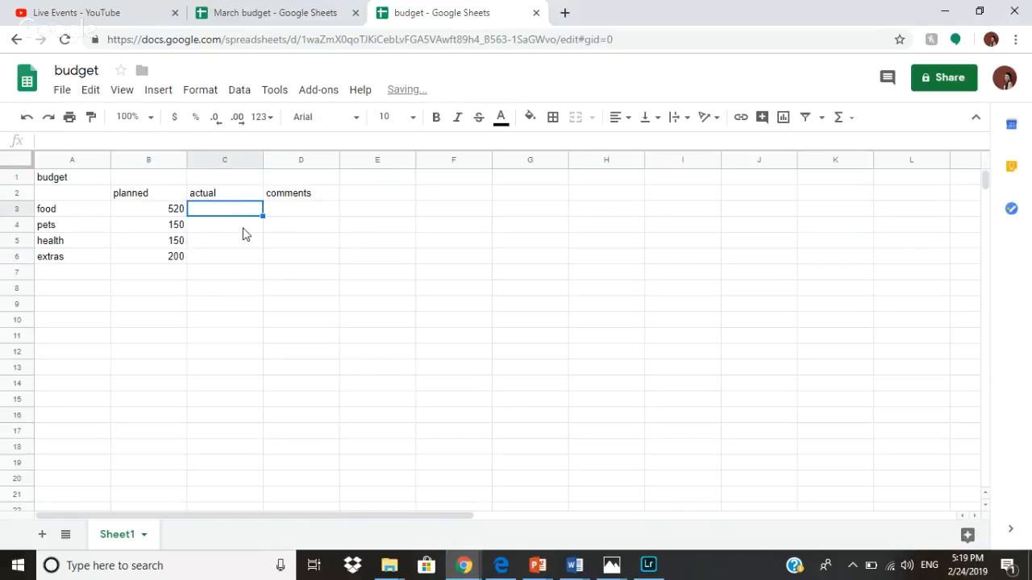
Enter actual amounts 500, 20, 0 and 150 in C3:C6.
{"action": "type", "text": "500"}
{"action": "left_click", "coordinate": [240, 228]}
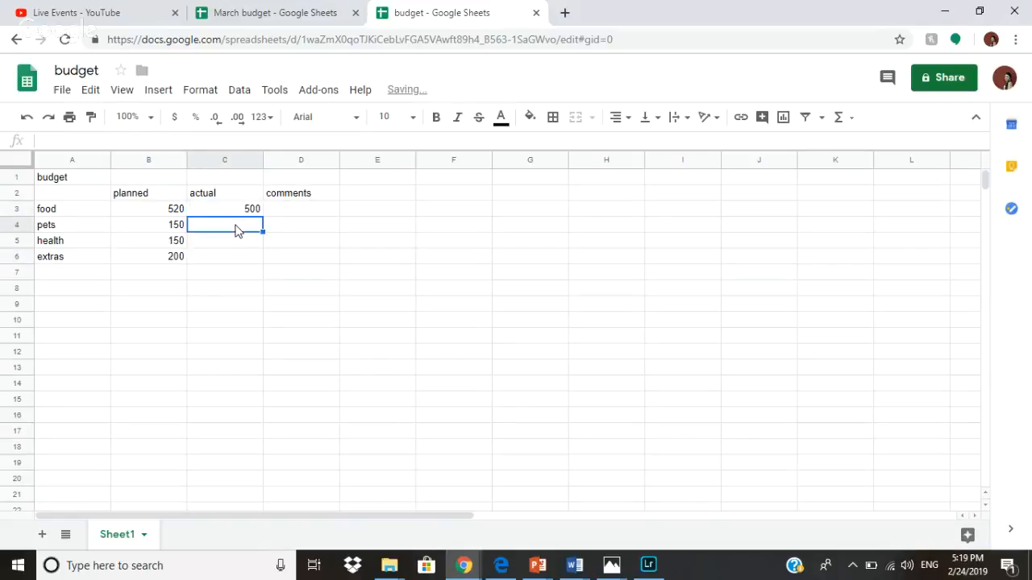
{"action": "type", "text": "20"}
{"action": "left_click", "coordinate": [246, 246]}
{"action": "type", "text": "0"}
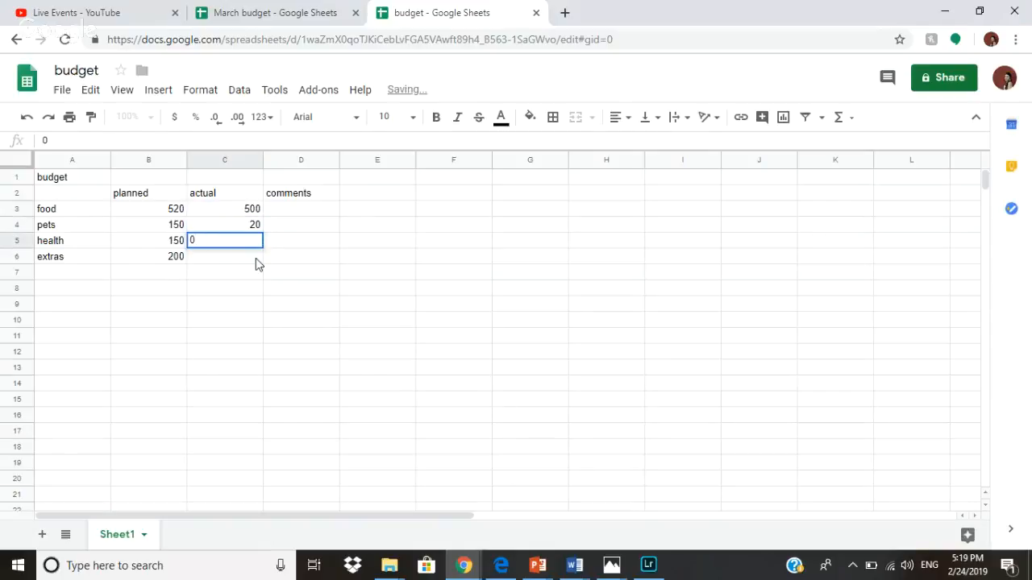
{"action": "left_click", "coordinate": [256, 258]}
{"action": "type", "text": "150"}
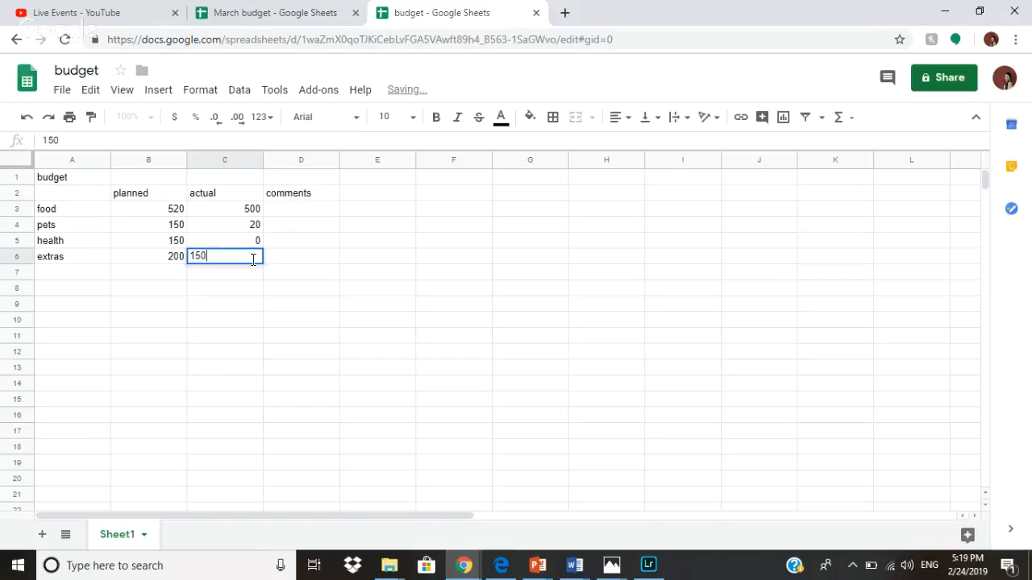
{"action": "left_click", "coordinate": [325, 289]}
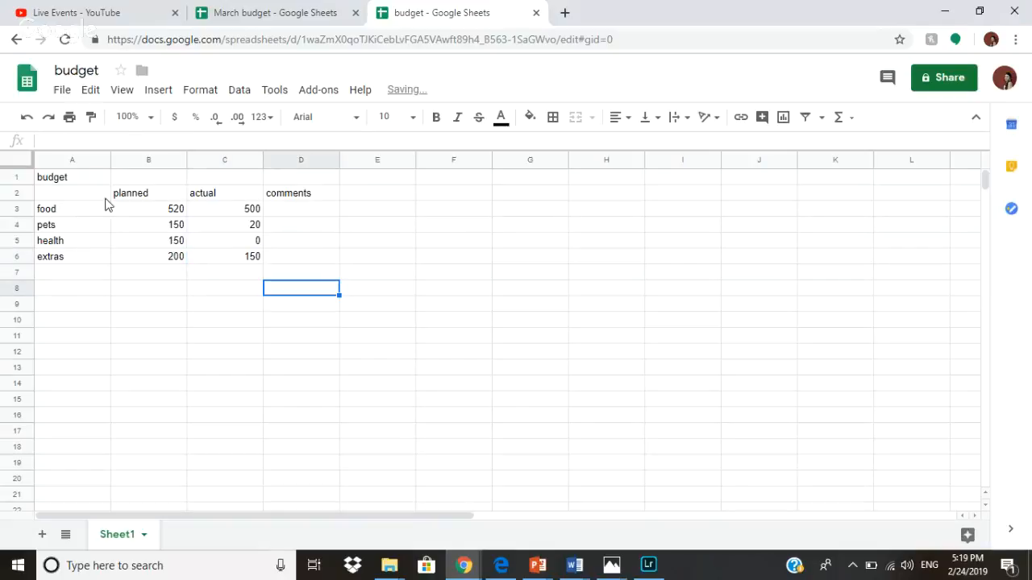
{"action": "left_click_drag", "start_coordinate": [113, 210], "coordinate": [173, 256]}
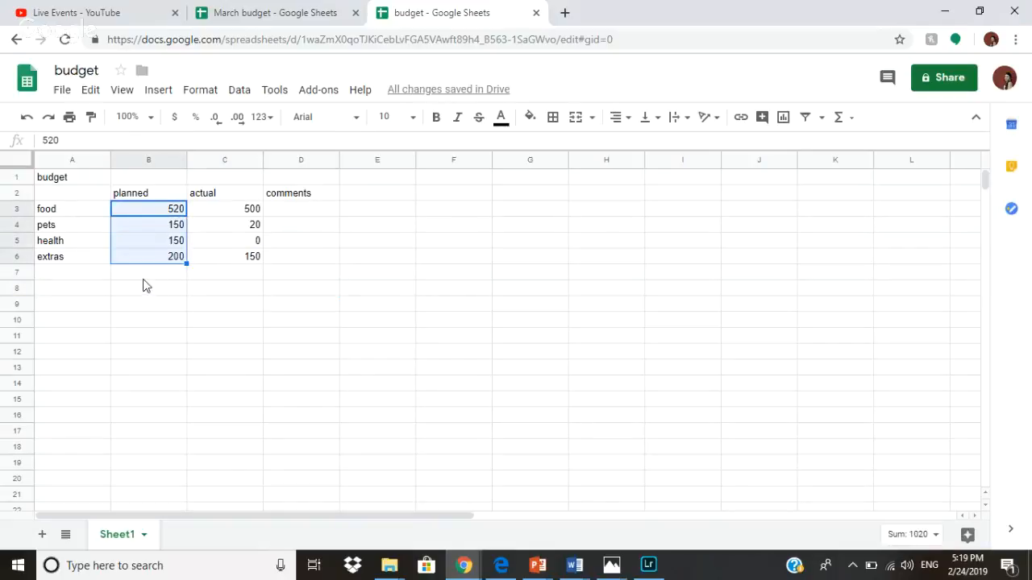
{"action": "left_click", "coordinate": [925, 538]}
{"action": "left_click", "coordinate": [214, 210]}
{"action": "left_click_drag", "start_coordinate": [215, 211], "coordinate": [223, 260]}
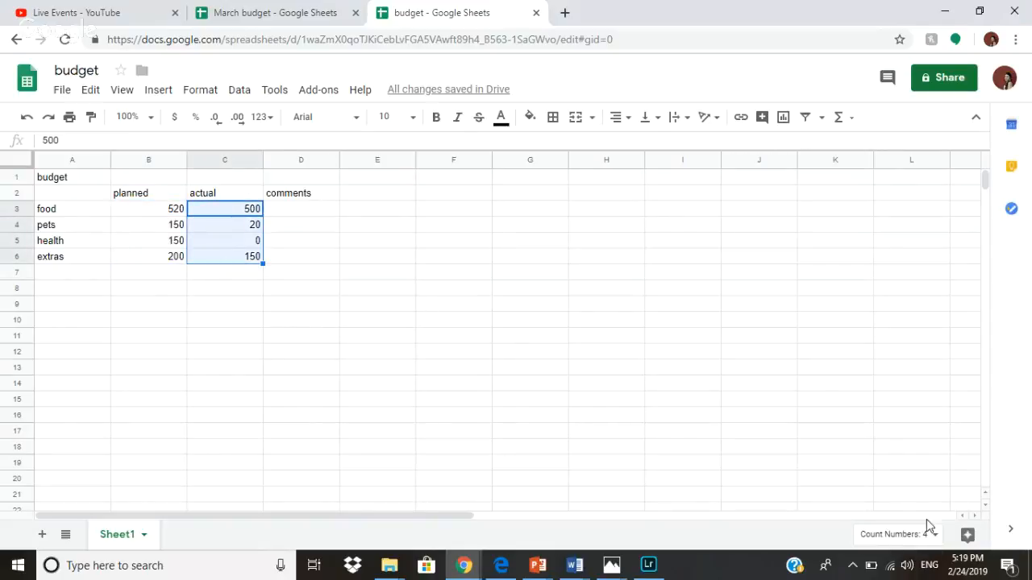
{"action": "left_click", "coordinate": [867, 534]}
{"action": "left_click", "coordinate": [876, 410]}
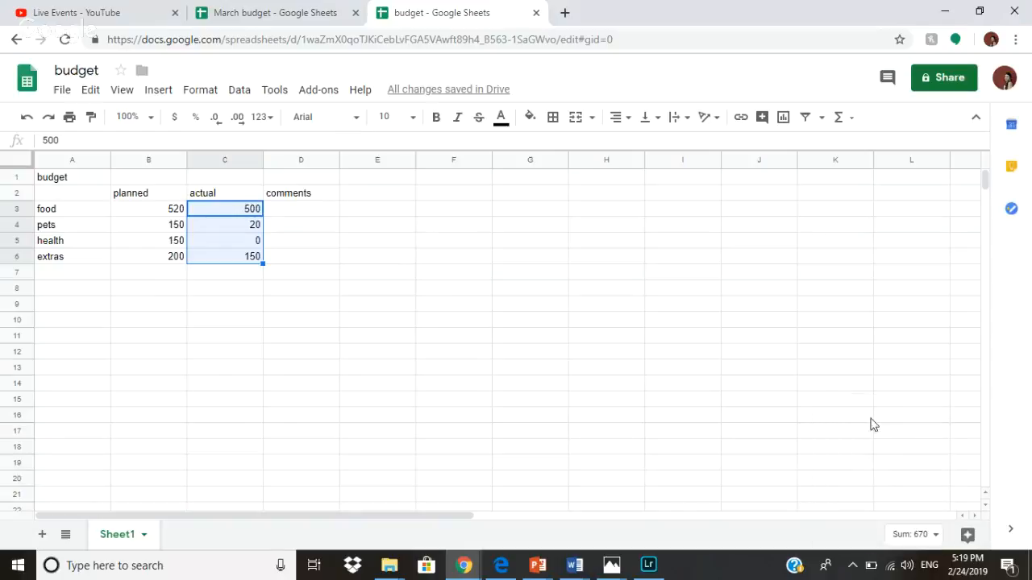
{"action": "left_click", "coordinate": [299, 244]}
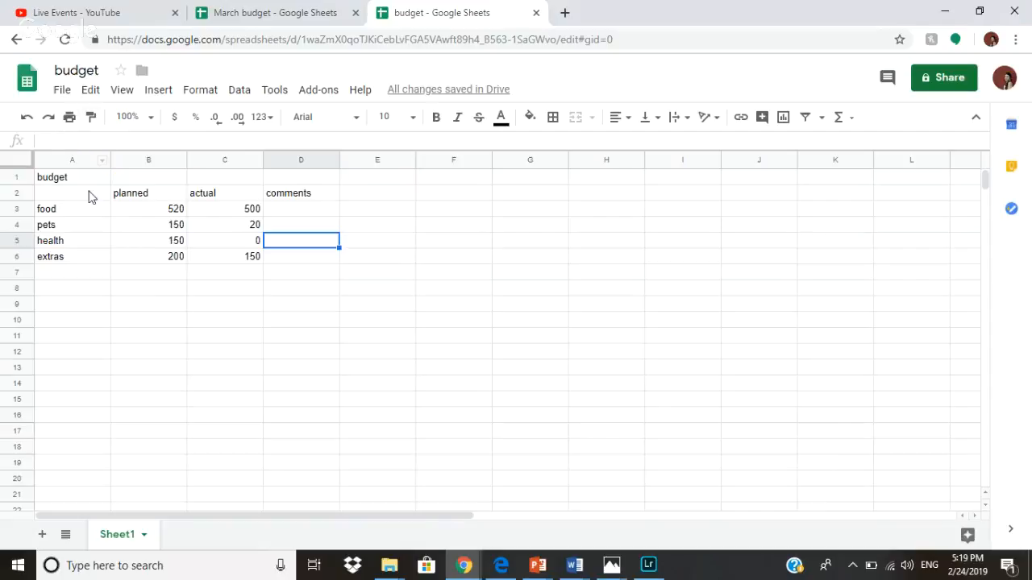
Select the budget amounts A2:C6 and start a colour-scale conditional formatting rule.
{"action": "left_click", "coordinate": [47, 196]}
{"action": "left_click", "coordinate": [233, 255], "text": "shift"}
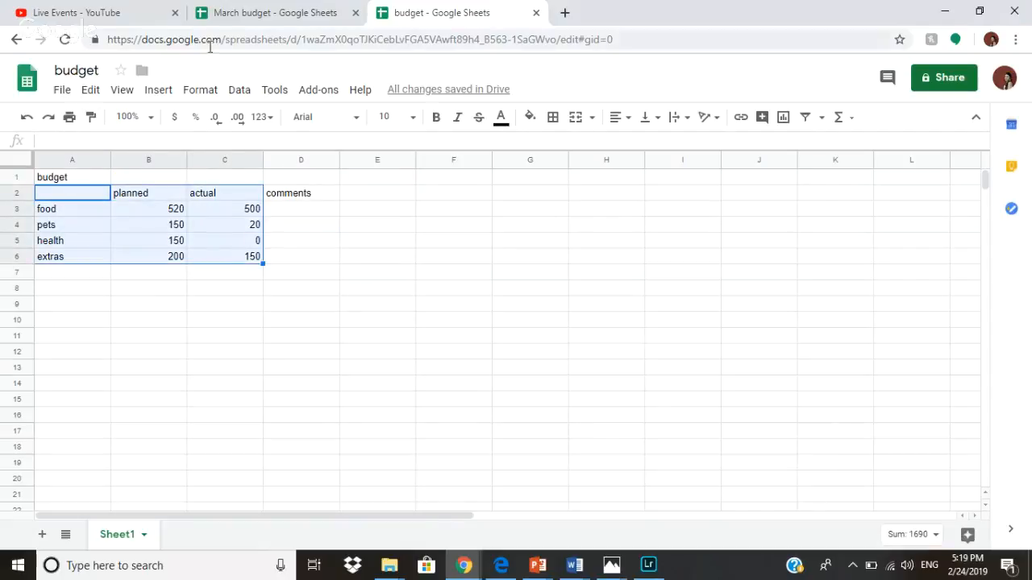
{"action": "left_click", "coordinate": [201, 92]}
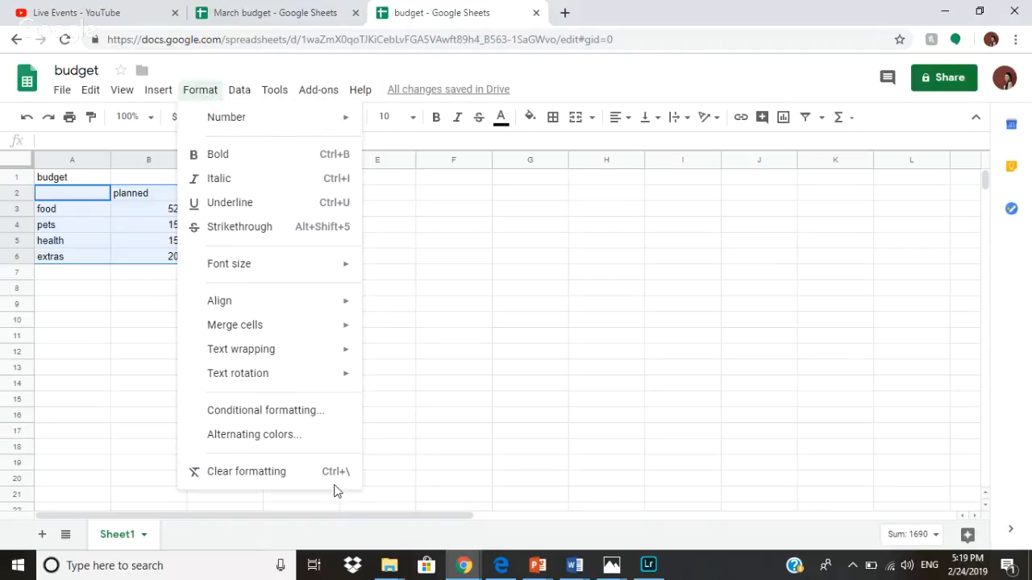
{"action": "left_click", "coordinate": [269, 414]}
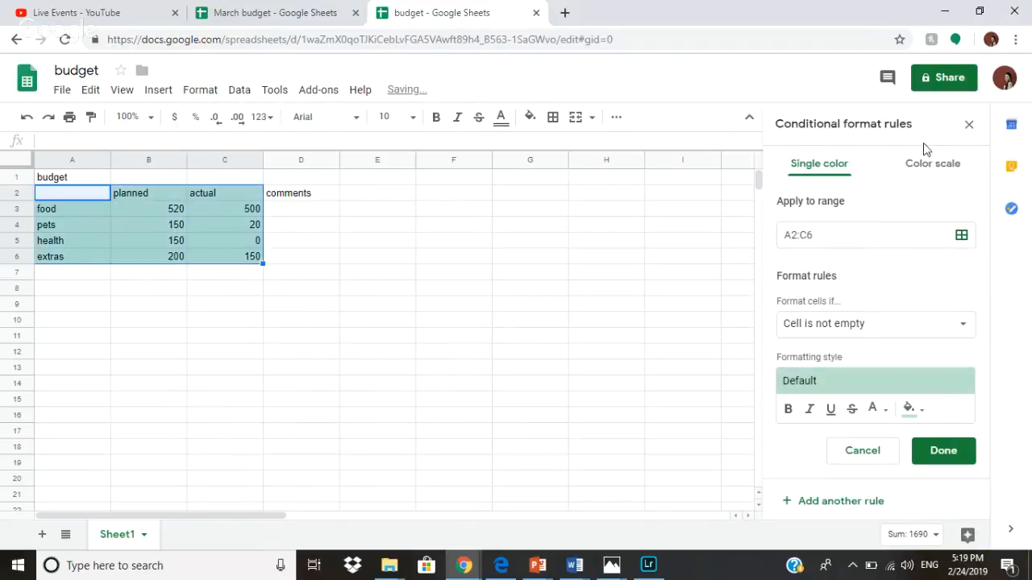
{"action": "left_click", "coordinate": [917, 165]}
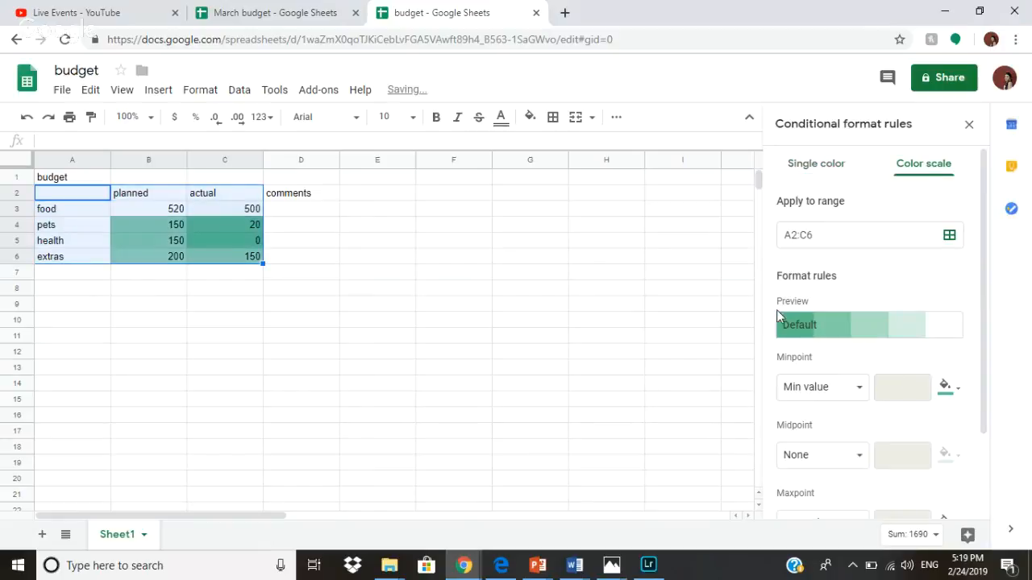
Set the scale's minpoint to white, maxpoint to dark red and midpoint to Percent, then save.
{"action": "left_click", "coordinate": [944, 387]}
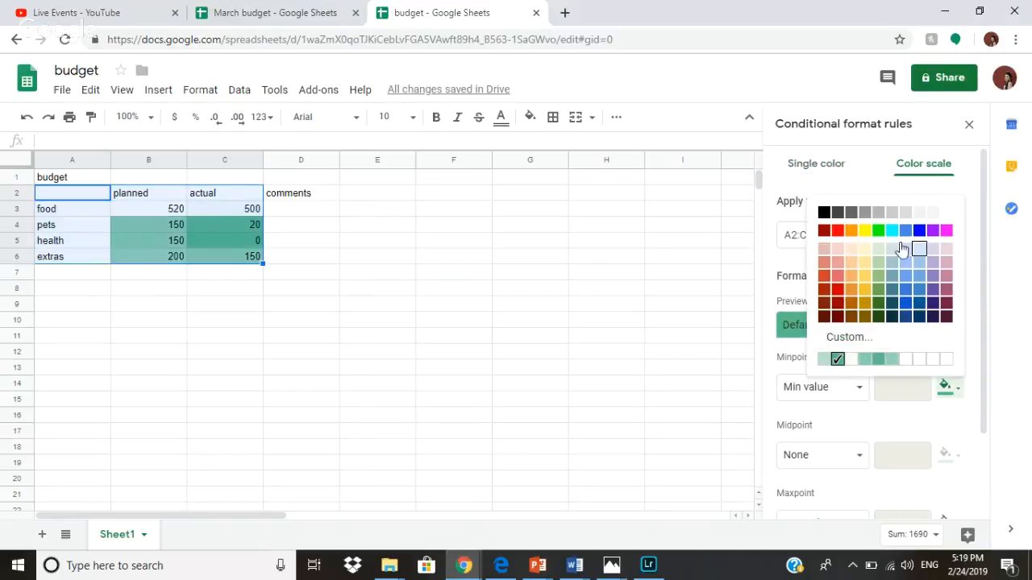
{"action": "left_click", "coordinate": [839, 234]}
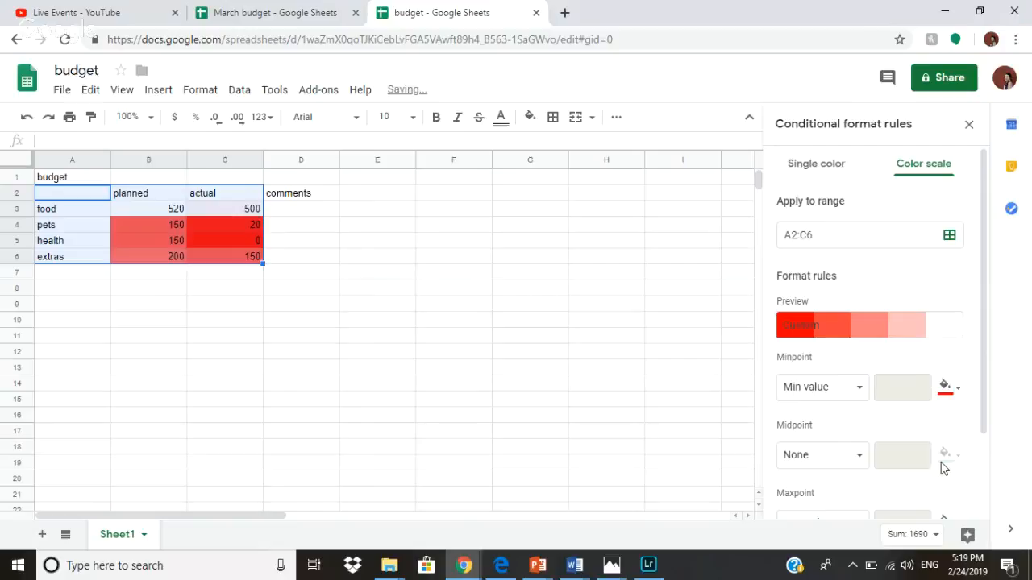
{"action": "scroll", "coordinate": [879, 451], "scroll_direction": "down", "scroll_amount": 2}
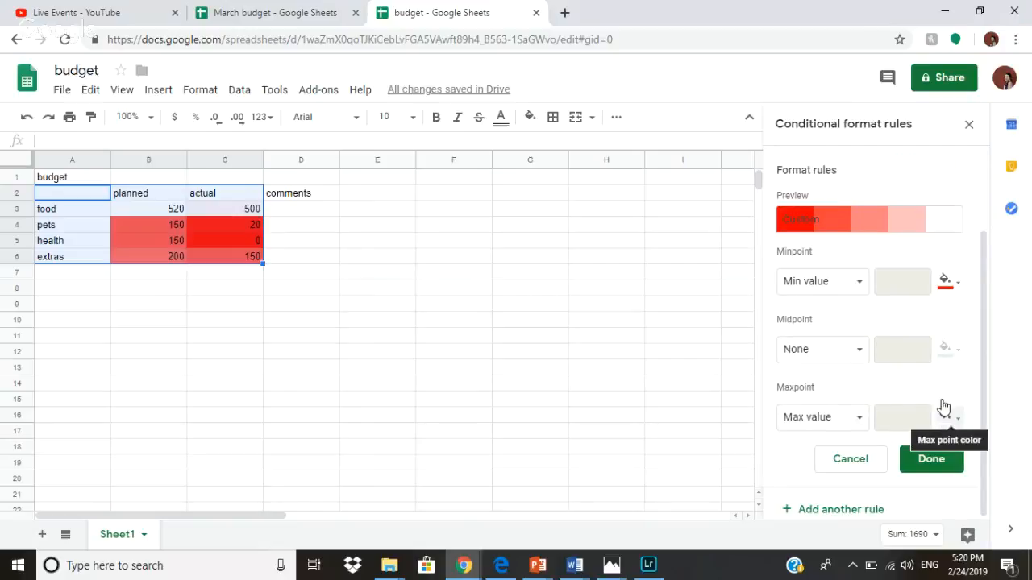
{"action": "left_click", "coordinate": [944, 281]}
{"action": "left_click", "coordinate": [947, 311]}
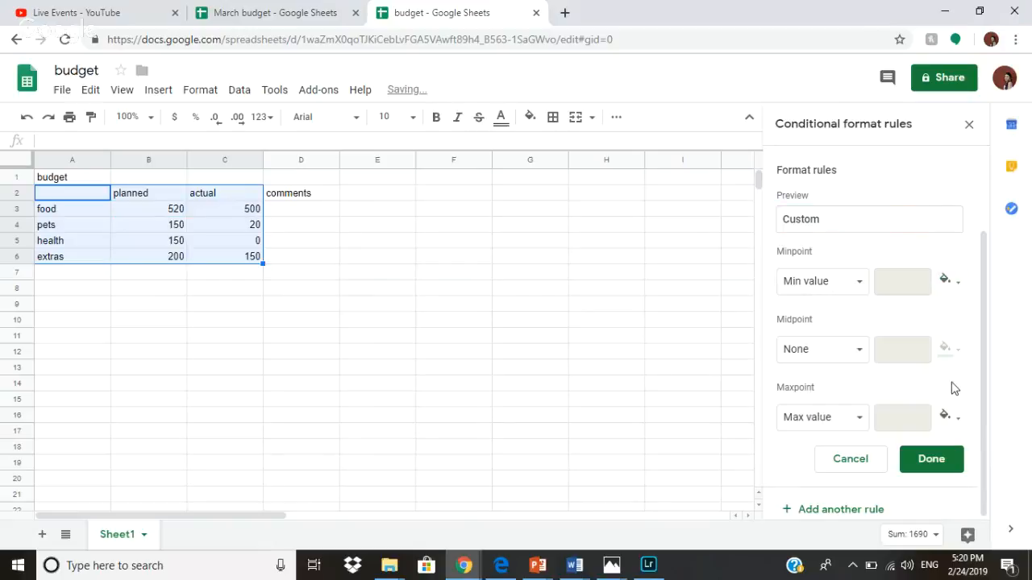
{"action": "left_click", "coordinate": [944, 416]}
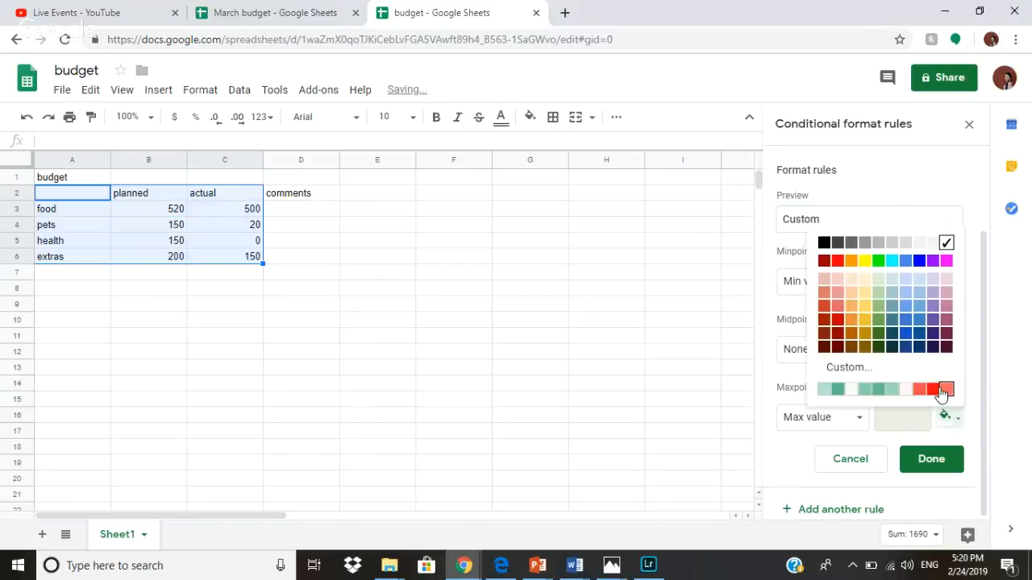
{"action": "left_click", "coordinate": [838, 333]}
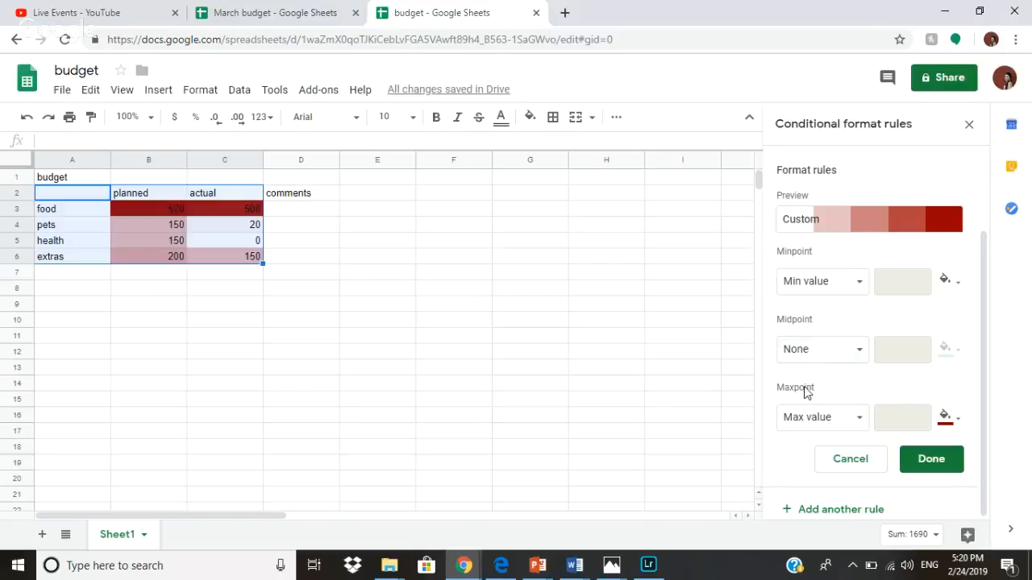
{"action": "left_click", "coordinate": [846, 361]}
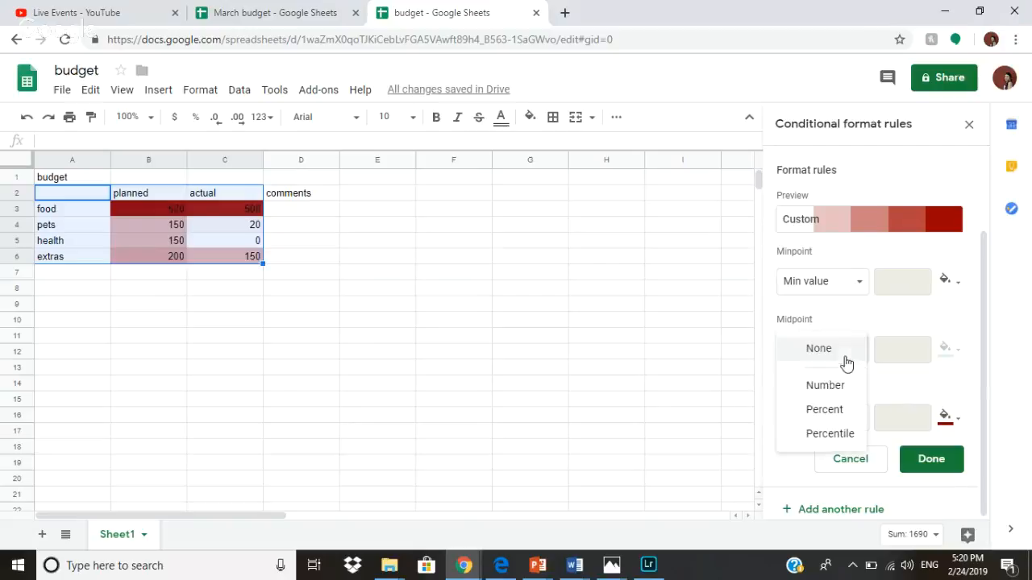
{"action": "left_click", "coordinate": [824, 409]}
{"action": "left_click", "coordinate": [927, 466]}
Reselect A2:C6, then A1:C6 with the title, to review the shading and its rule.
{"action": "left_click", "coordinate": [298, 210]}
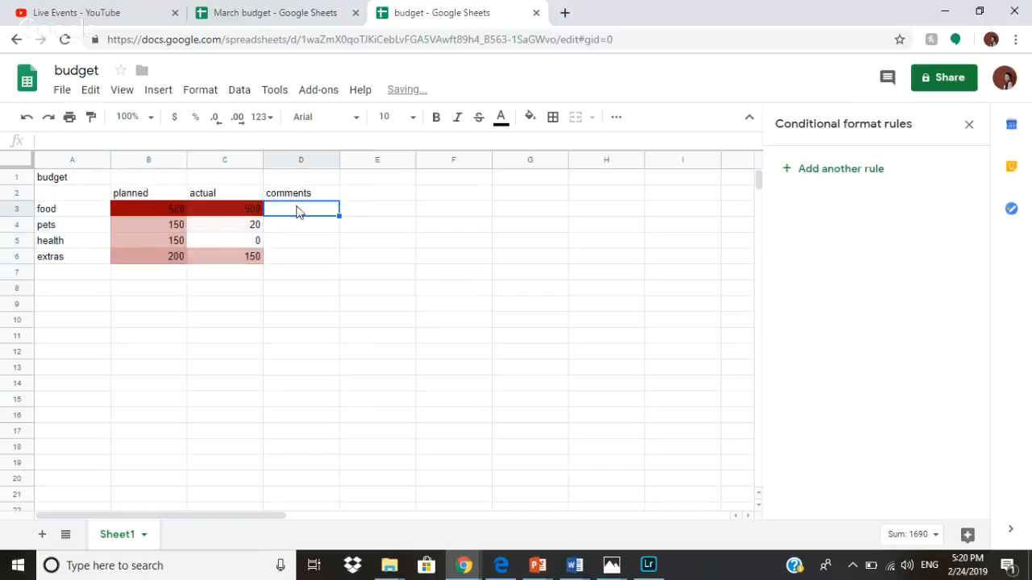
{"action": "left_click", "coordinate": [292, 274]}
{"action": "left_click", "coordinate": [69, 192]}
{"action": "left_click", "coordinate": [260, 257], "text": "shift"}
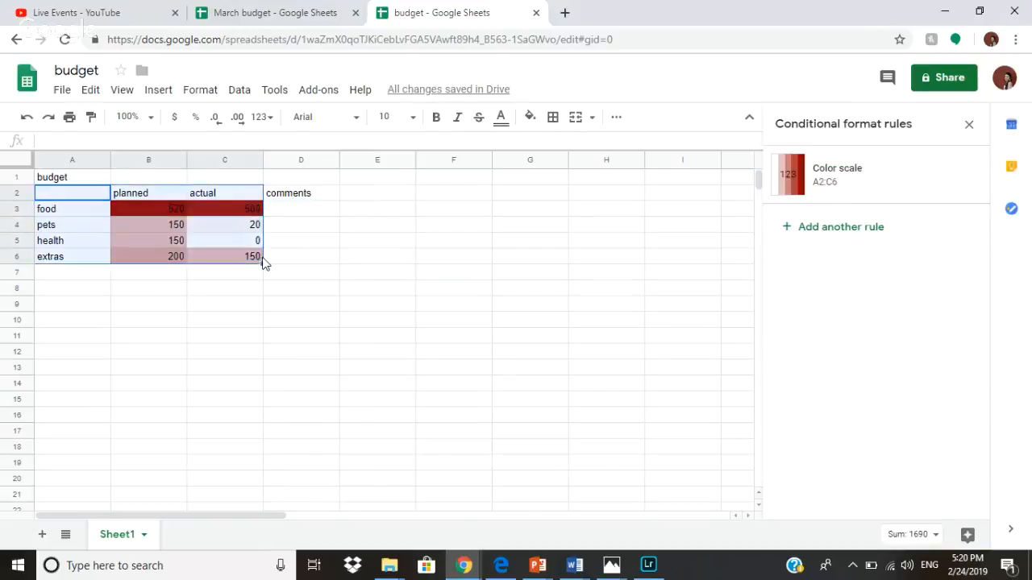
{"action": "left_click", "coordinate": [295, 244]}
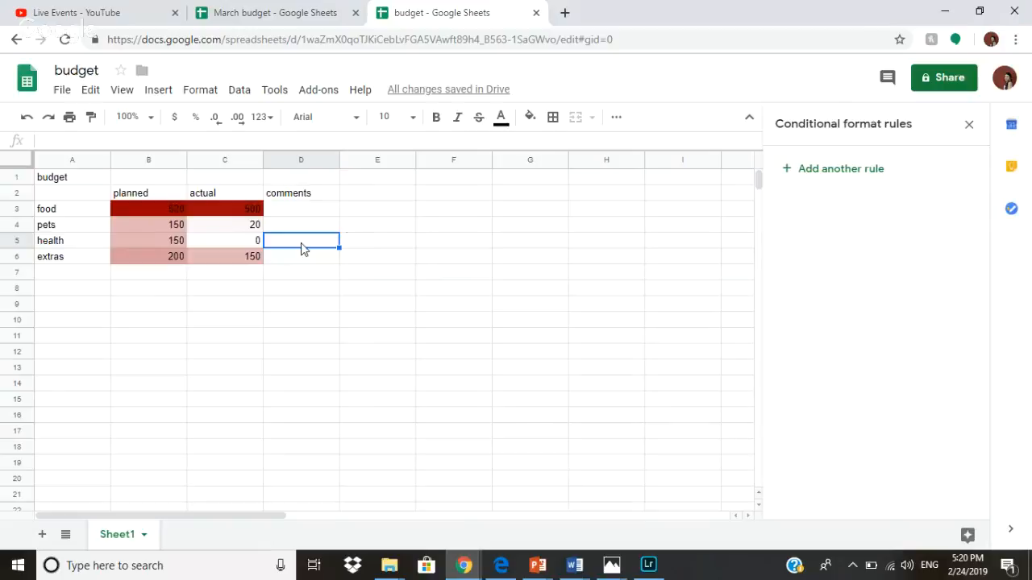
{"action": "left_click", "coordinate": [64, 191]}
{"action": "left_click_drag", "start_coordinate": [57, 179], "coordinate": [239, 255]}
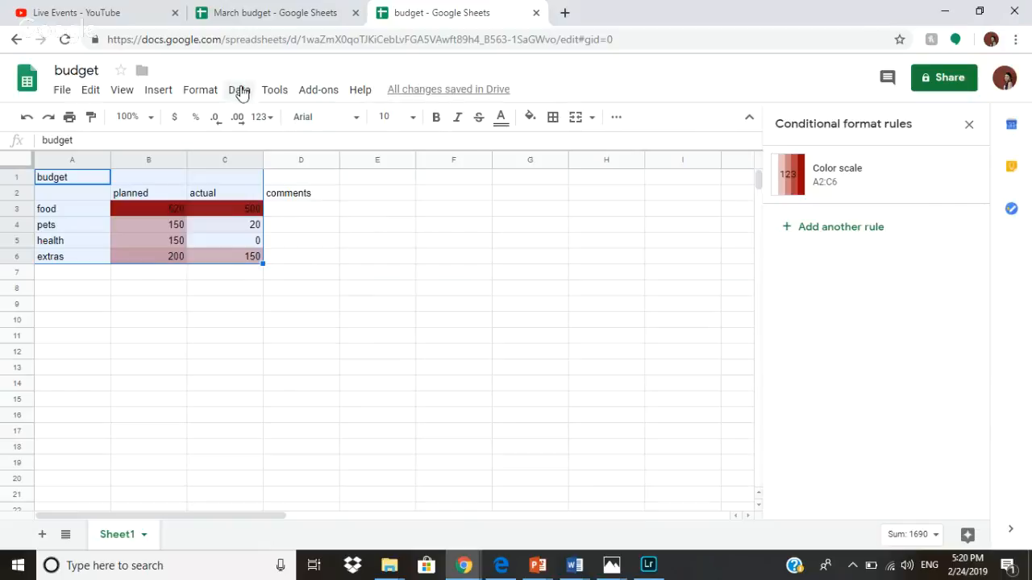
{"action": "left_click", "coordinate": [273, 90]}
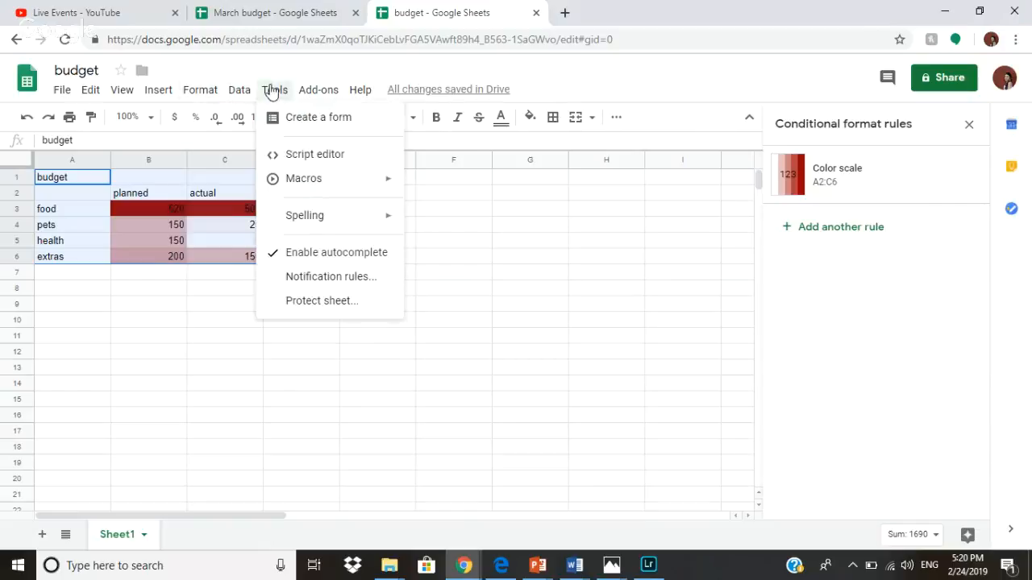
{"action": "left_click", "coordinate": [323, 278]}
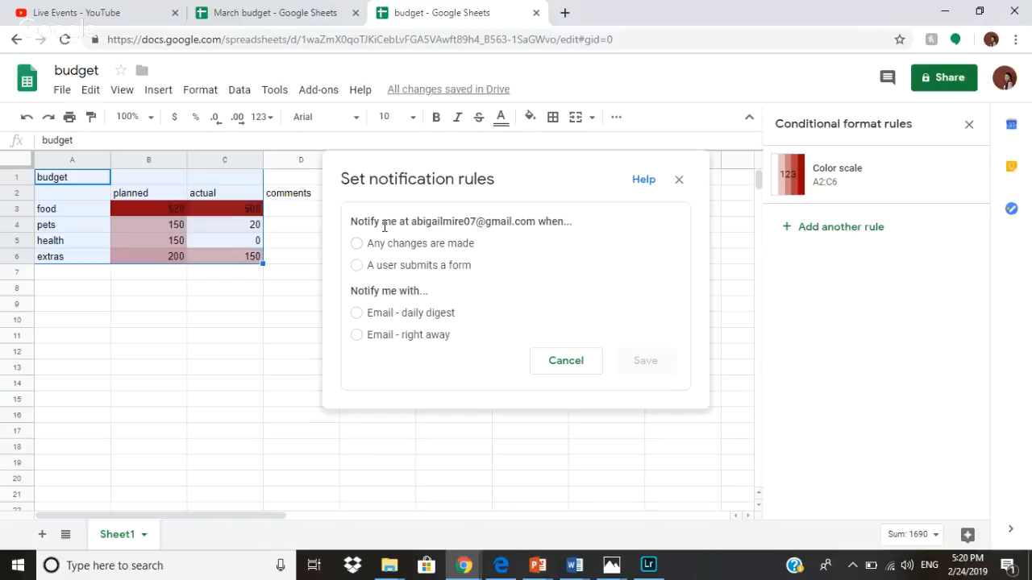
{"action": "left_click_drag", "start_coordinate": [384, 226], "coordinate": [570, 240]}
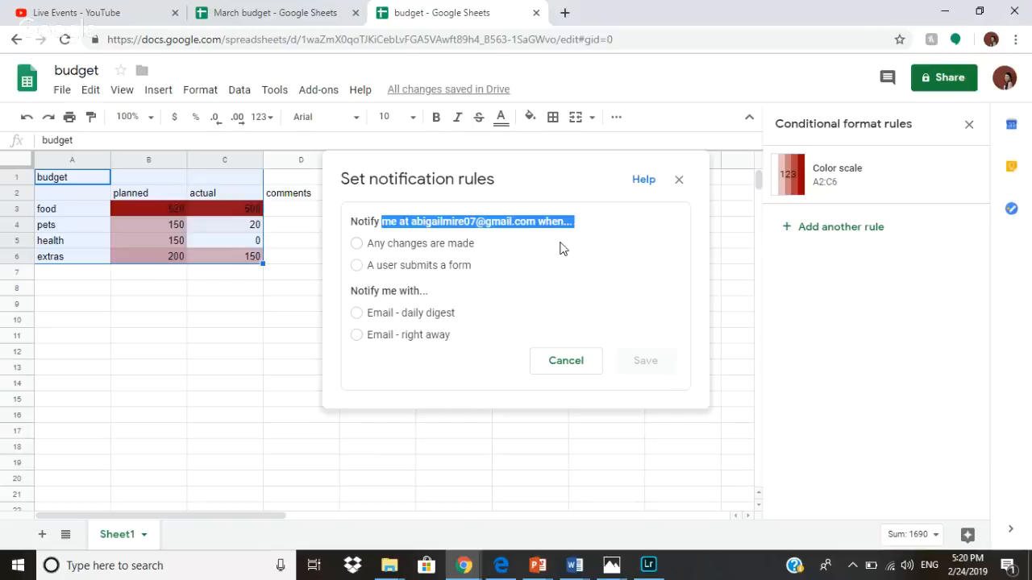
{"action": "left_click", "coordinate": [546, 226]}
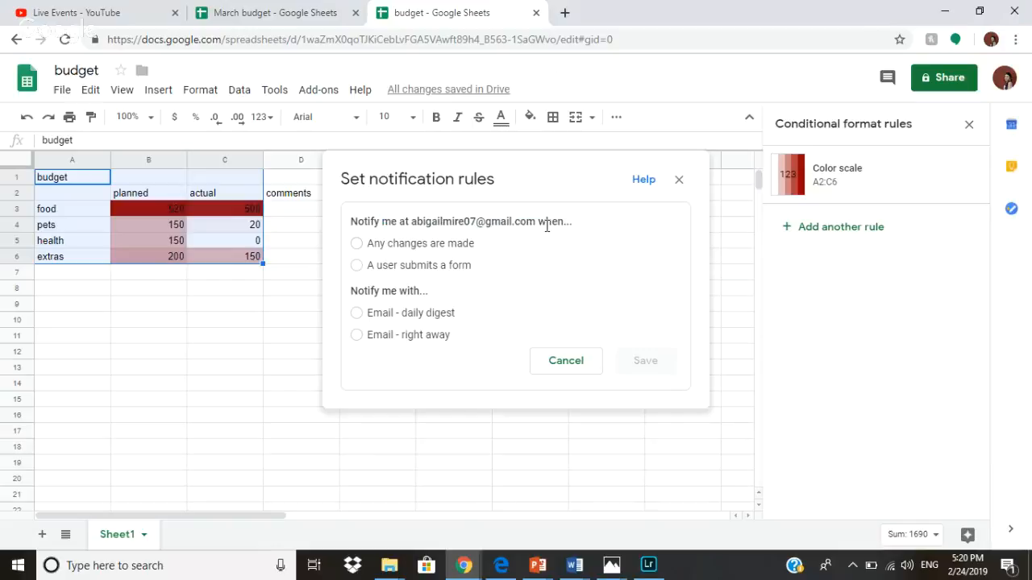
{"action": "left_click", "coordinate": [370, 251]}
{"action": "left_click", "coordinate": [385, 271]}
{"action": "left_click", "coordinate": [591, 369]}
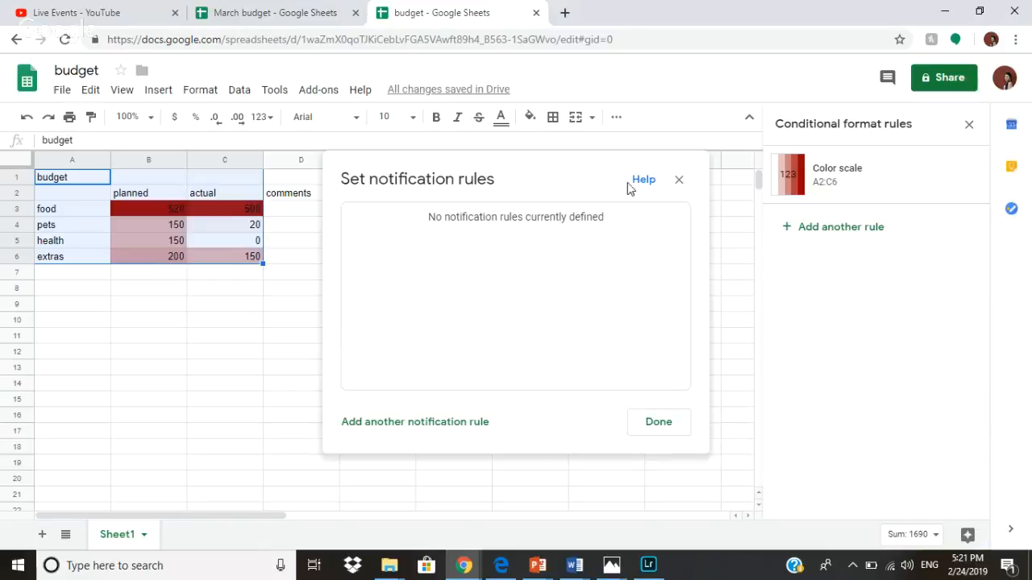
{"action": "left_click", "coordinate": [679, 179]}
{"action": "left_click", "coordinate": [945, 78]}
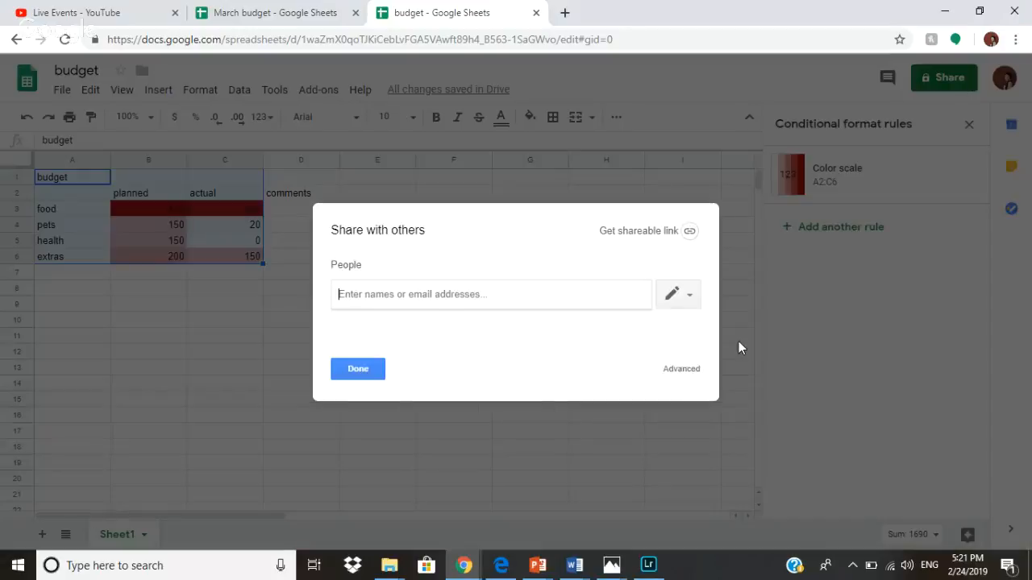
{"action": "left_click", "coordinate": [672, 369]}
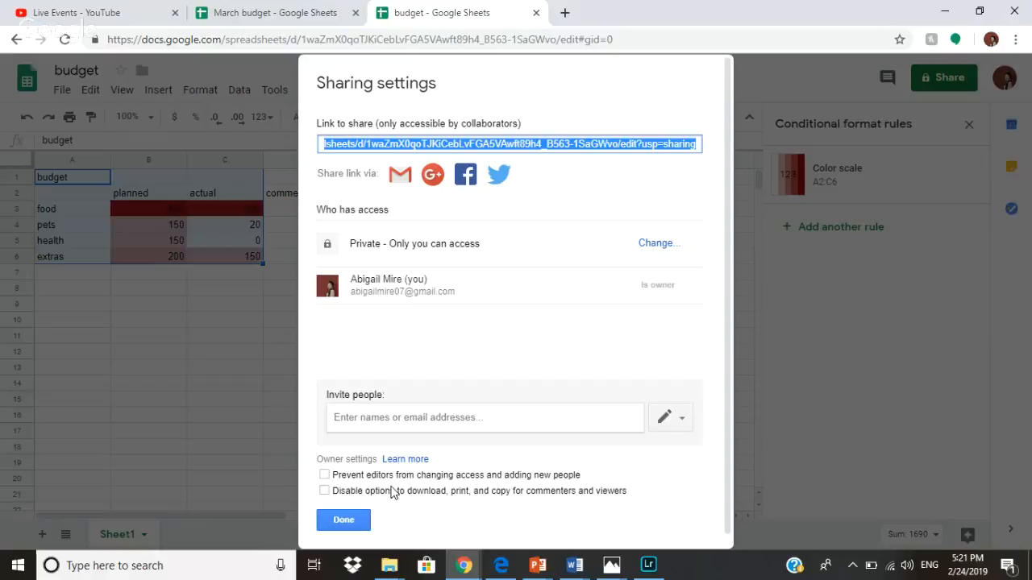
{"action": "left_click", "coordinate": [393, 488]}
{"action": "left_click", "coordinate": [544, 491]}
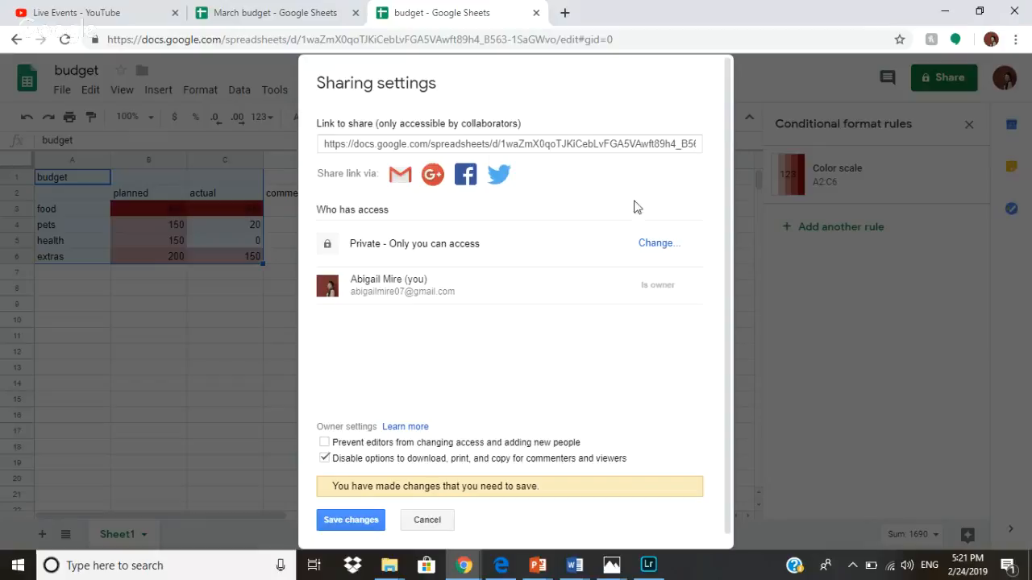
{"action": "left_click", "coordinate": [644, 244]}
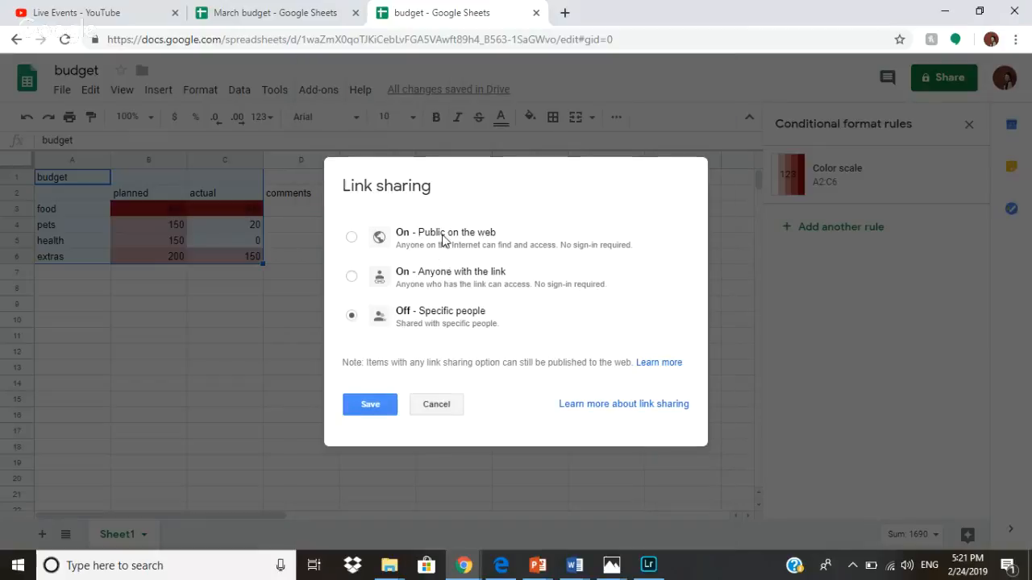
{"action": "left_click", "coordinate": [450, 413]}
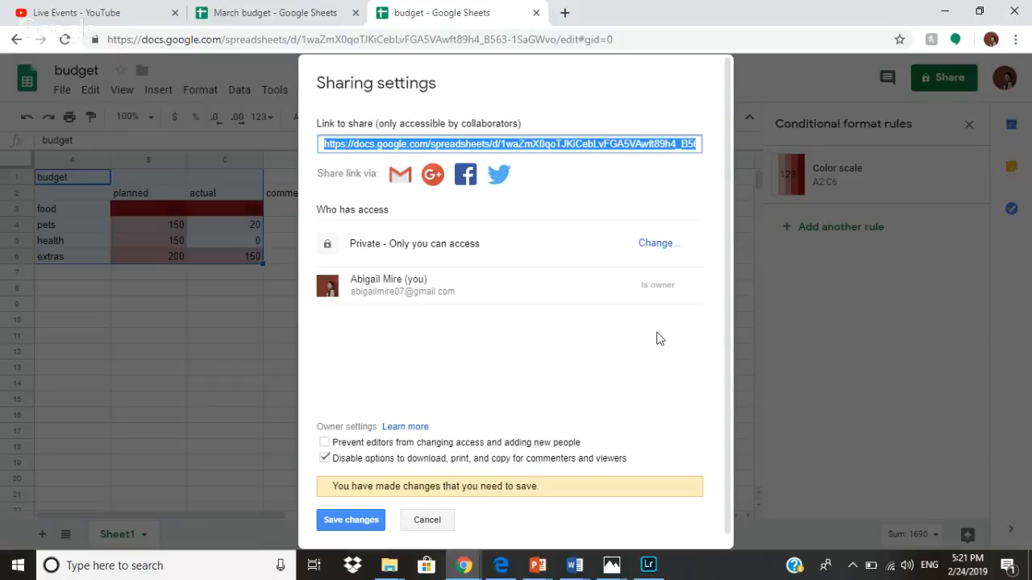
{"action": "scroll", "coordinate": [638, 349], "scroll_direction": "down", "scroll_amount": 1}
{"action": "left_click", "coordinate": [601, 363]}
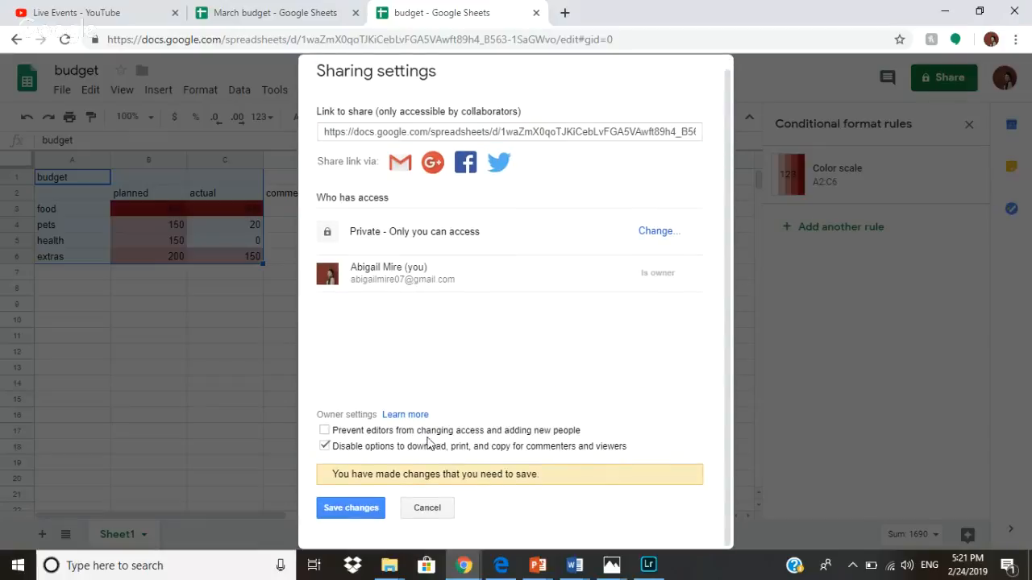
{"action": "left_click", "coordinate": [420, 516]}
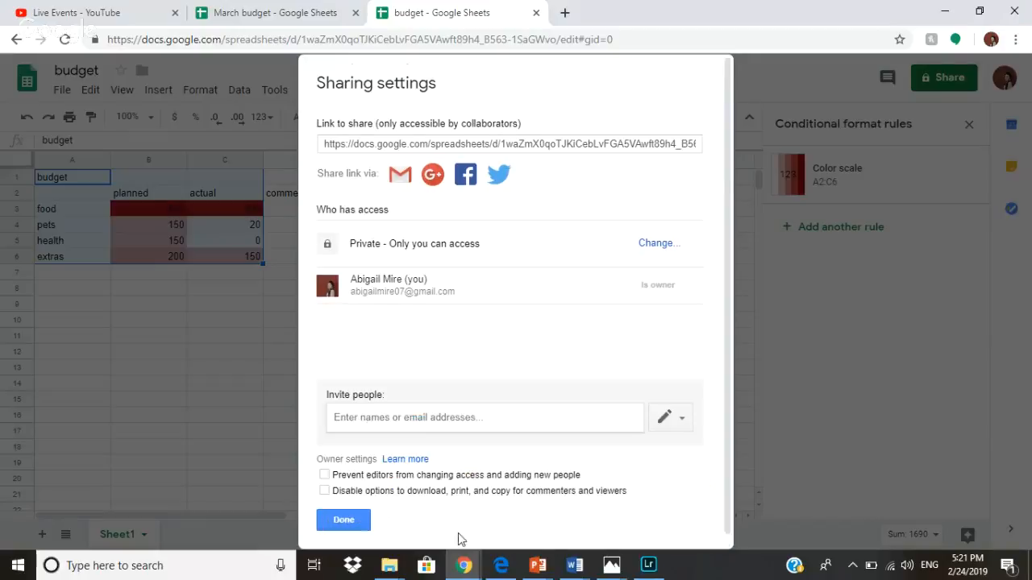
{"action": "left_click", "coordinate": [367, 521]}
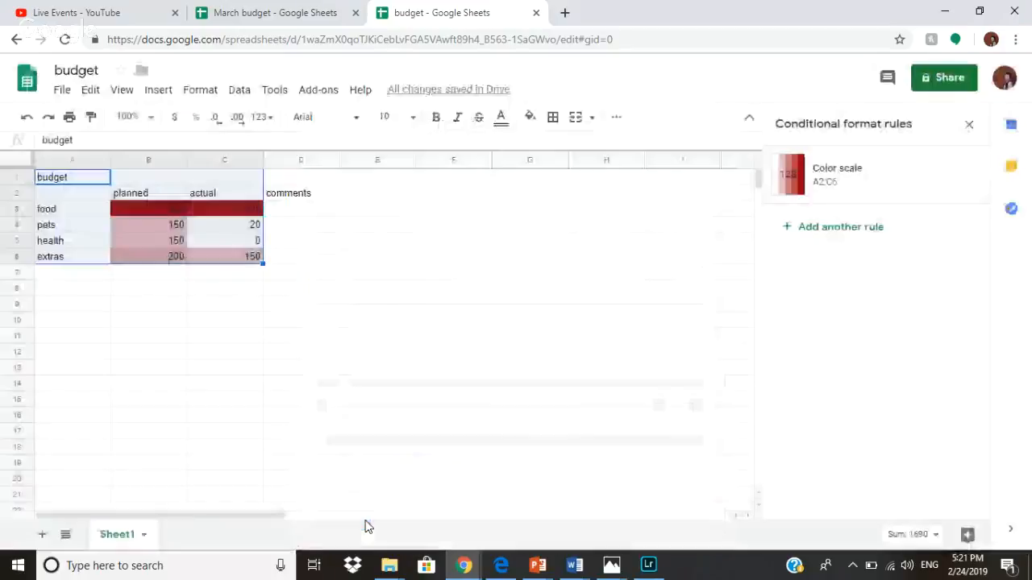
{"action": "left_click", "coordinate": [955, 80]}
{"action": "left_click", "coordinate": [674, 293]}
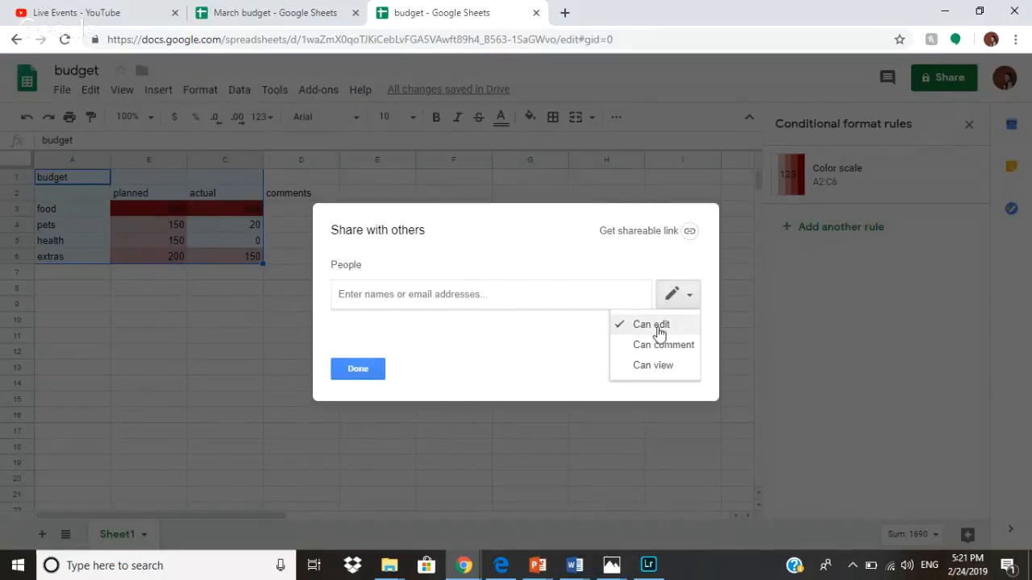
{"action": "left_click", "coordinate": [362, 368]}
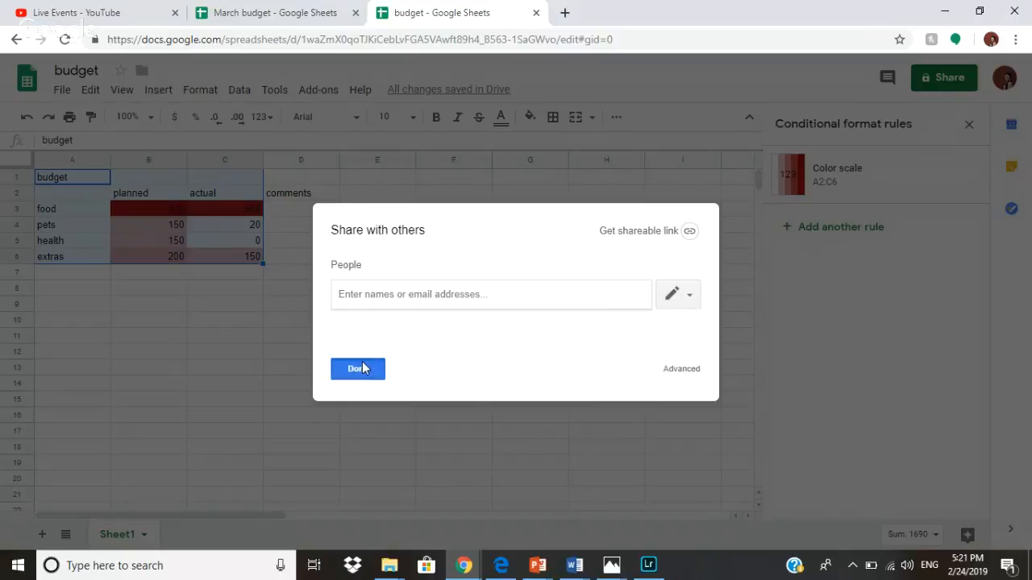
{"action": "left_click", "coordinate": [362, 368]}
{"action": "left_click", "coordinate": [94, 91]}
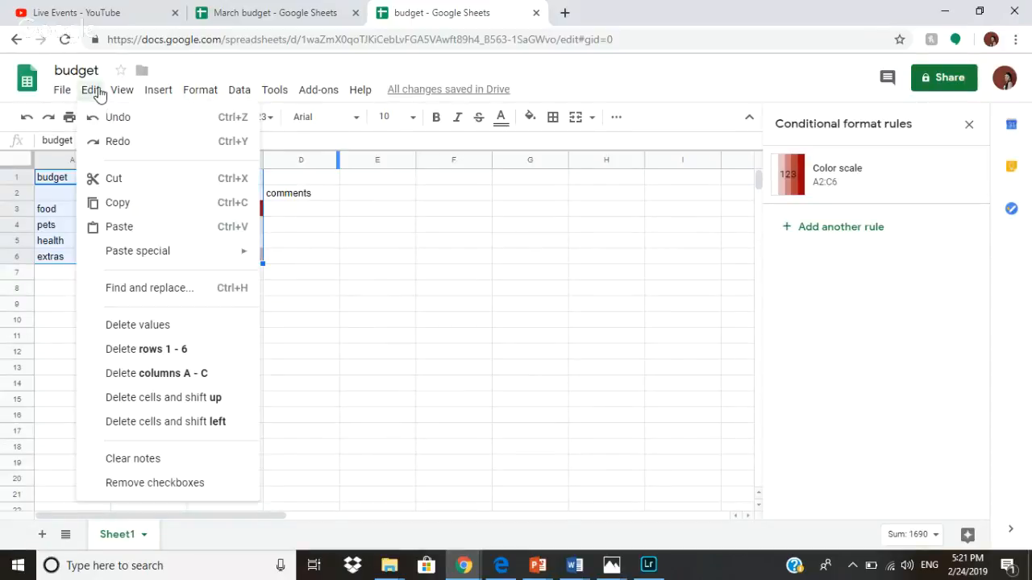
{"action": "mouse_move", "coordinate": [117, 87]}
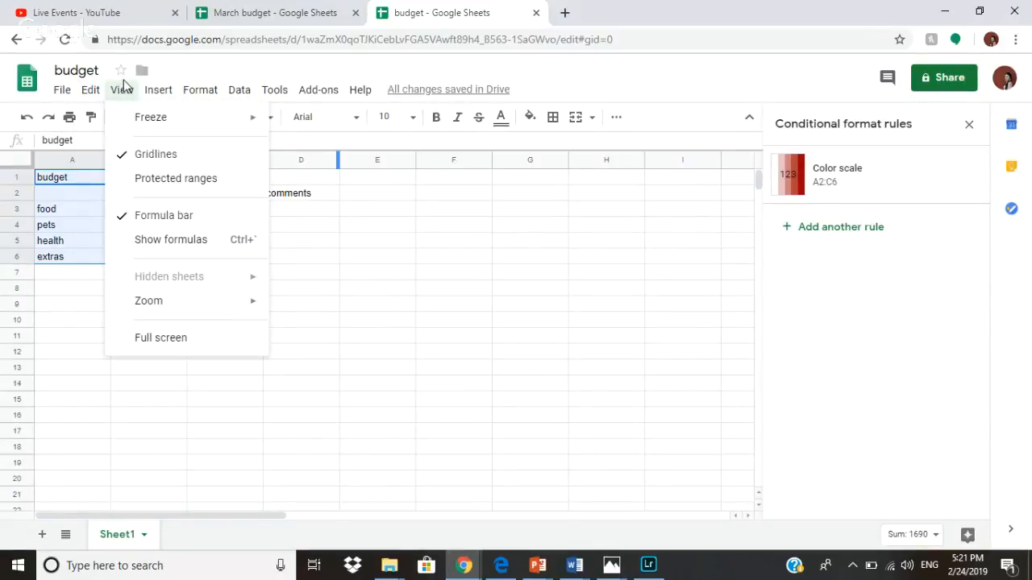
{"action": "mouse_move", "coordinate": [161, 91]}
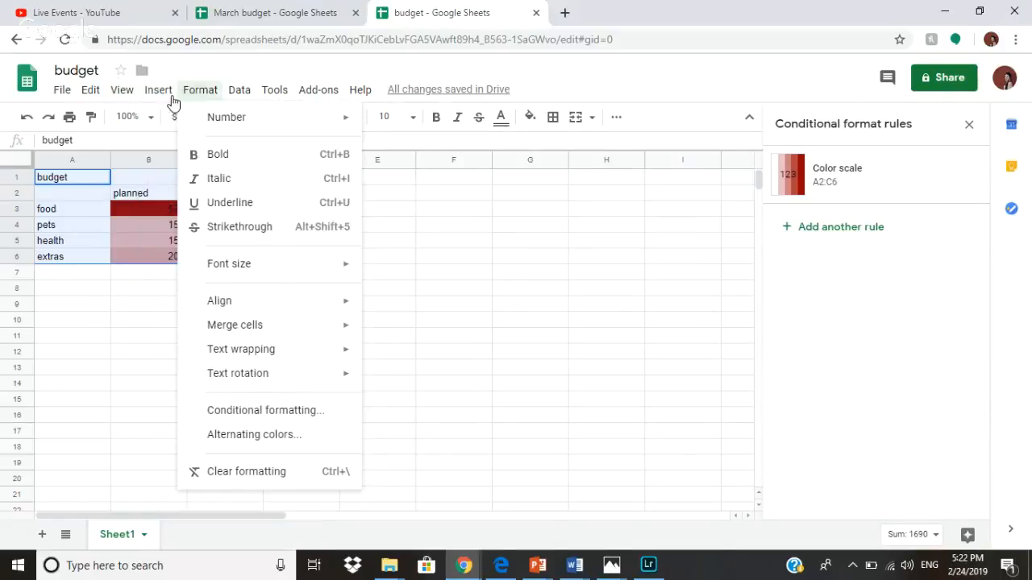
{"action": "left_click", "coordinate": [168, 103]}
{"action": "left_click", "coordinate": [332, 195]}
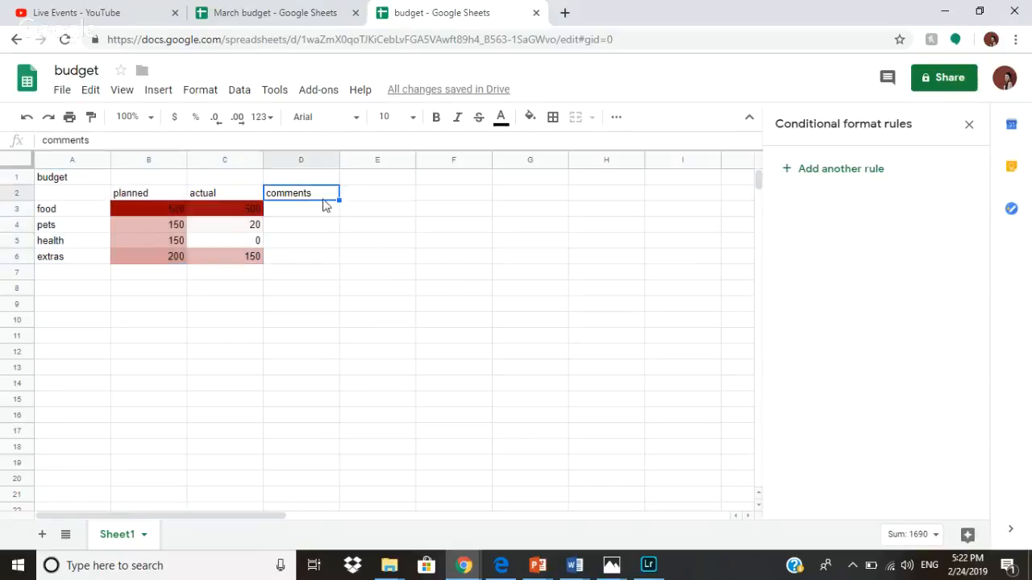
{"action": "left_click", "coordinate": [179, 192]}
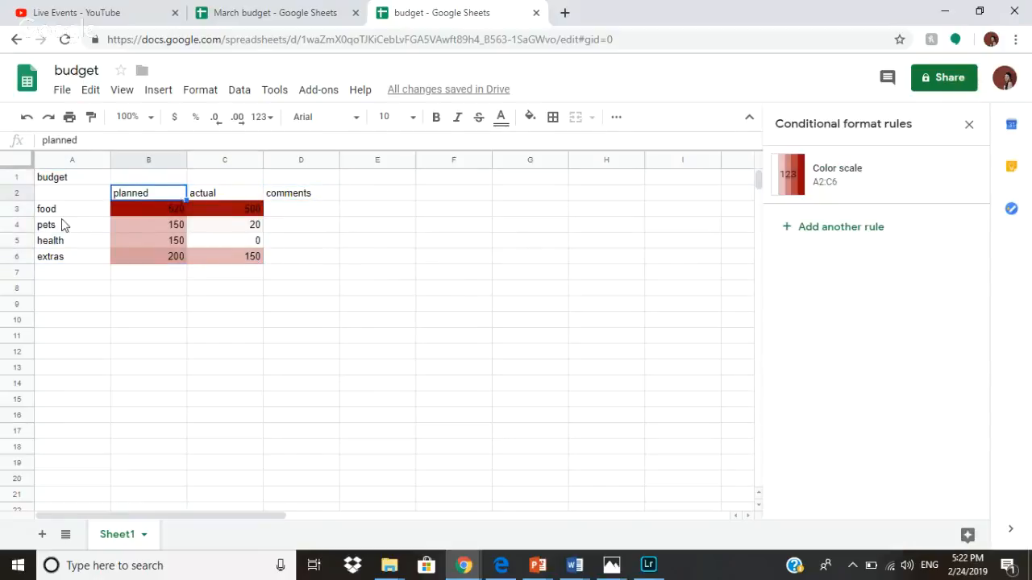
{"action": "left_click", "coordinate": [76, 198]}
{"action": "left_click", "coordinate": [78, 209]}
{"action": "left_click", "coordinate": [157, 91]}
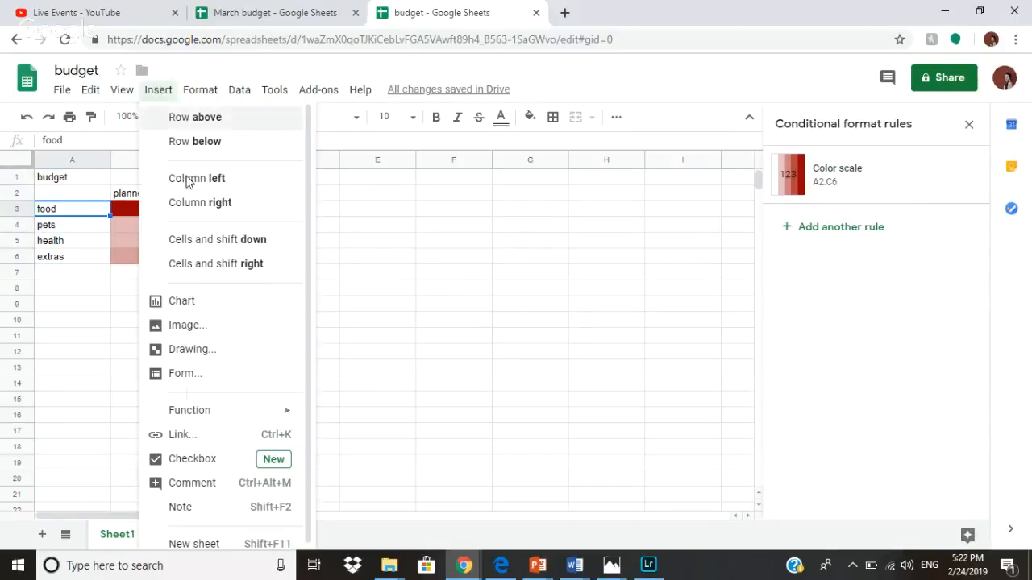
{"action": "left_click", "coordinate": [199, 440]}
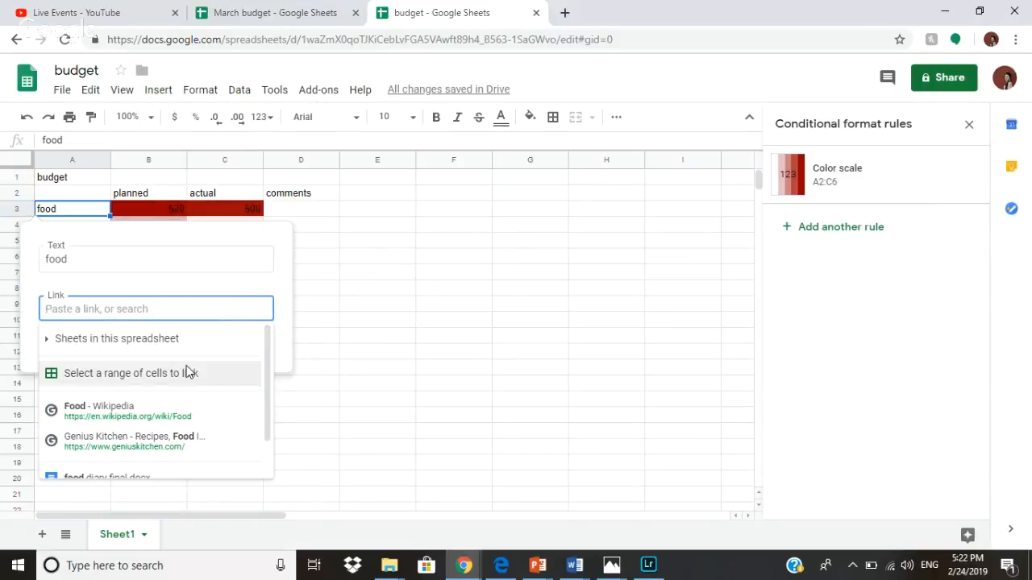
{"action": "scroll", "coordinate": [225, 373], "scroll_direction": "down", "scroll_amount": 1}
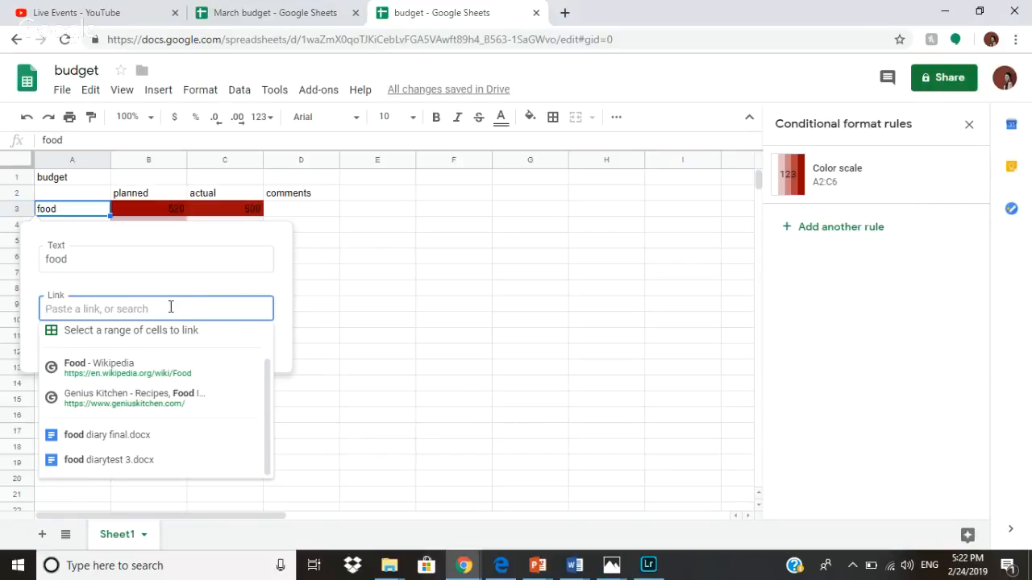
{"action": "left_click", "coordinate": [87, 212]}
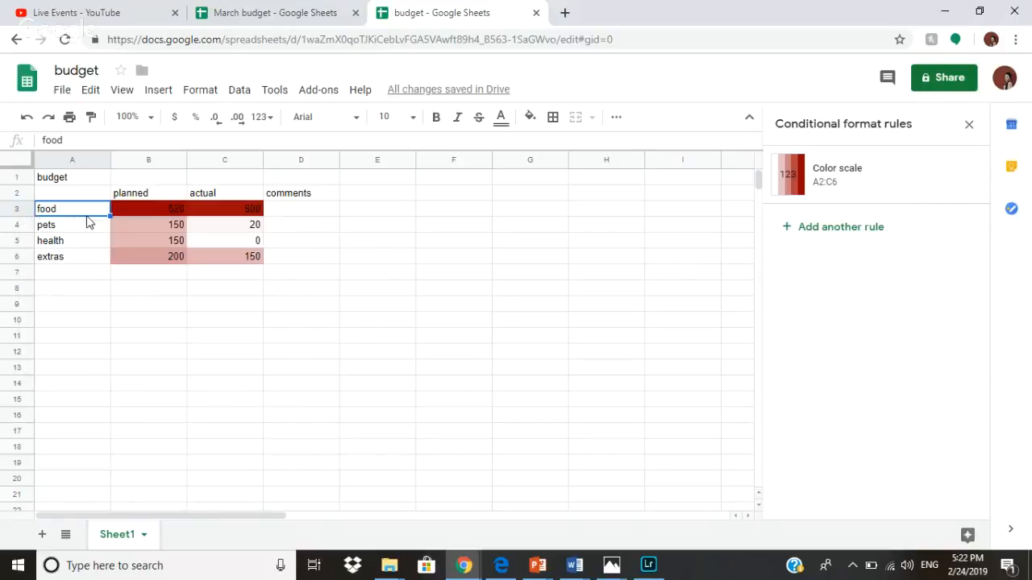
{"action": "left_click", "coordinate": [160, 90]}
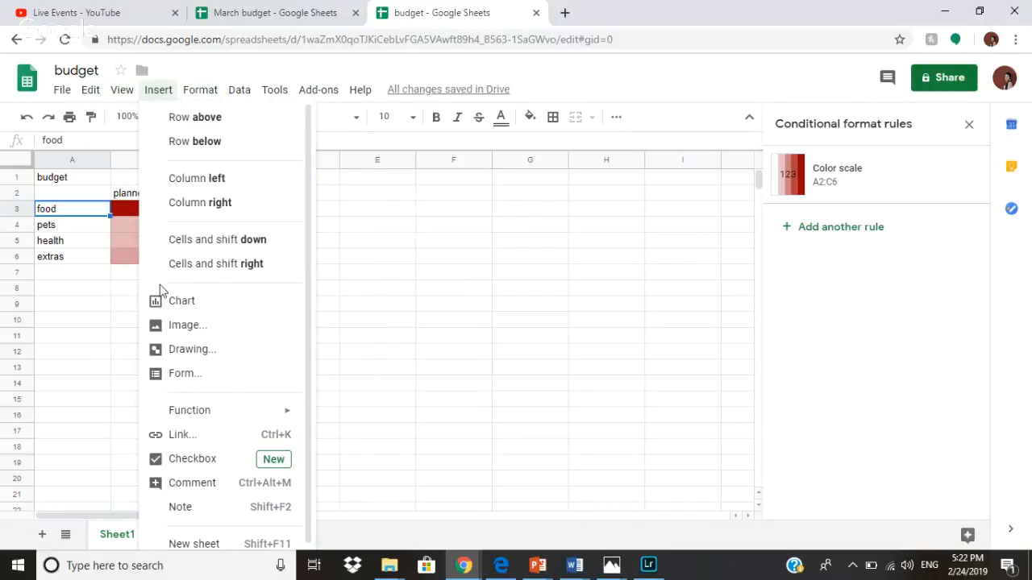
Insert a planned-and-actual chart of the budget data and move it below the table.
{"action": "left_click", "coordinate": [83, 215]}
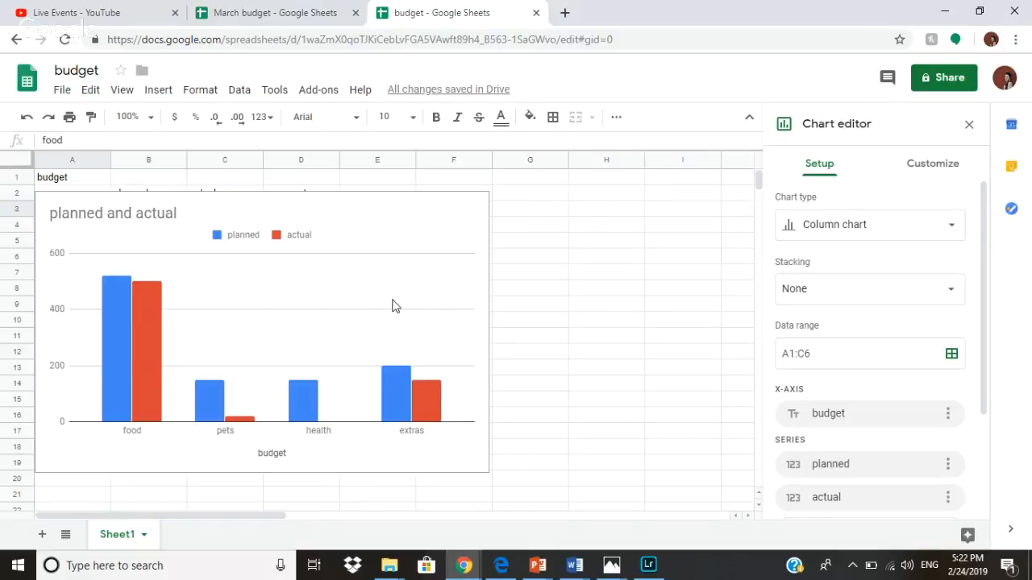
{"action": "left_click", "coordinate": [386, 242]}
{"action": "left_click_drag", "start_coordinate": [386, 204], "coordinate": [569, 279]}
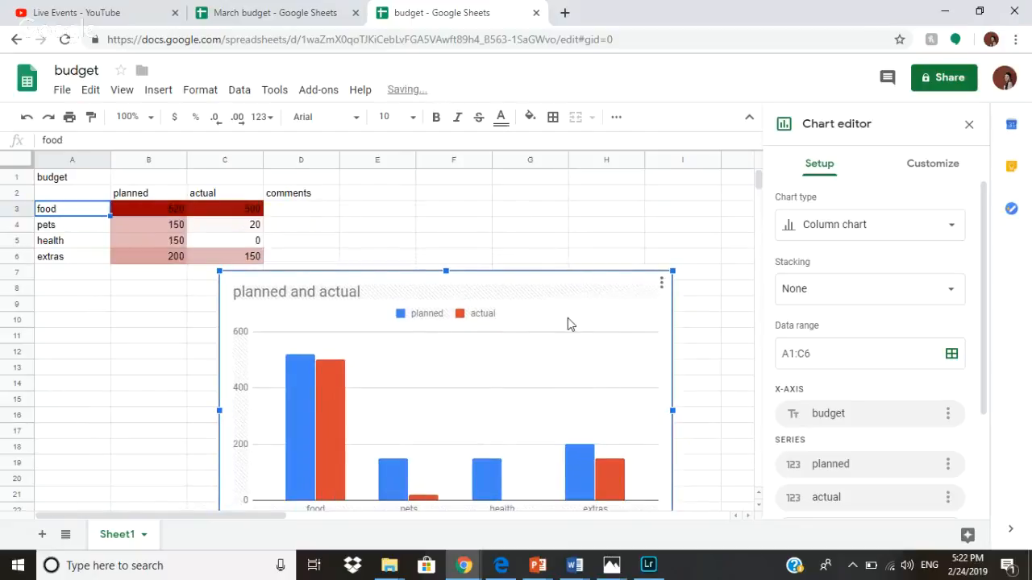
{"action": "scroll", "coordinate": [569, 322], "scroll_direction": "down", "scroll_amount": 1}
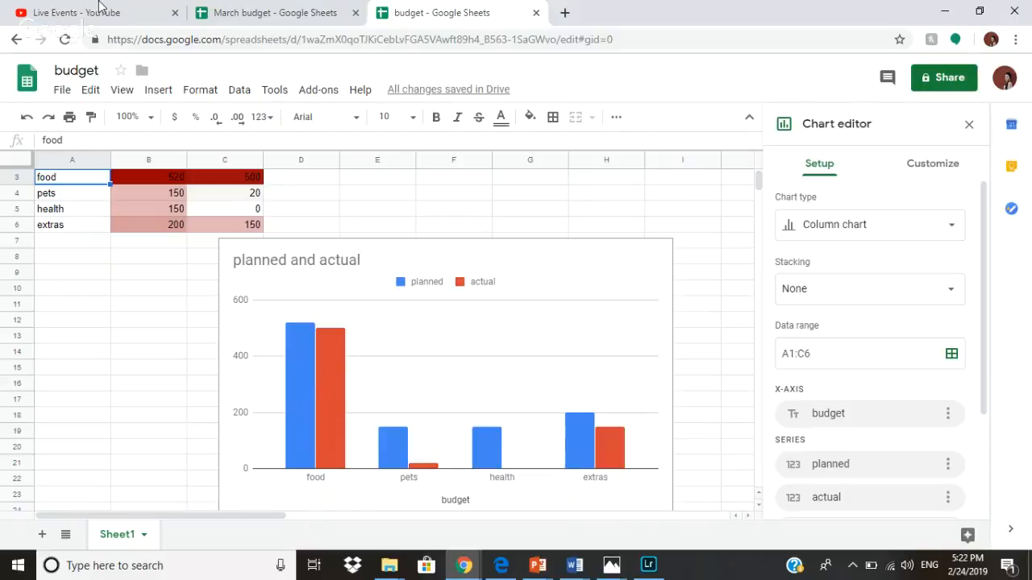
{"action": "left_click", "coordinate": [202, 95]}
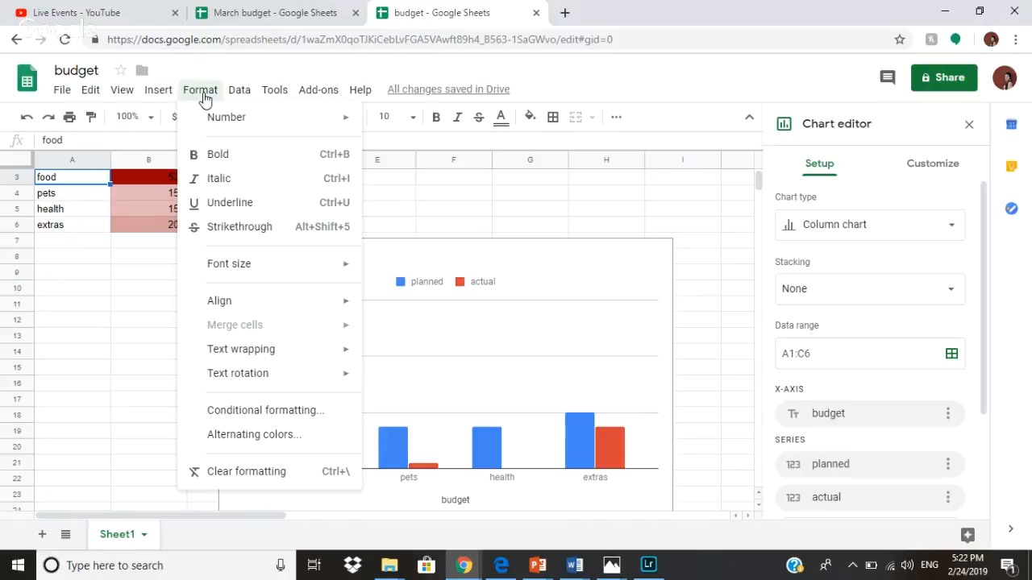
{"action": "left_click", "coordinate": [239, 92]}
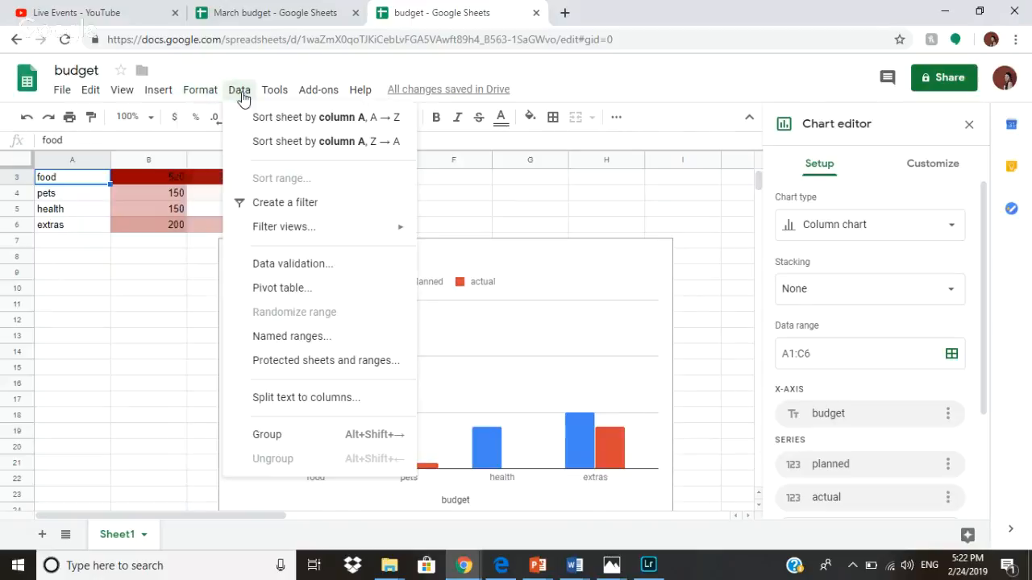
Select the chart and try it as a pie chart.
{"action": "left_click", "coordinate": [476, 439]}
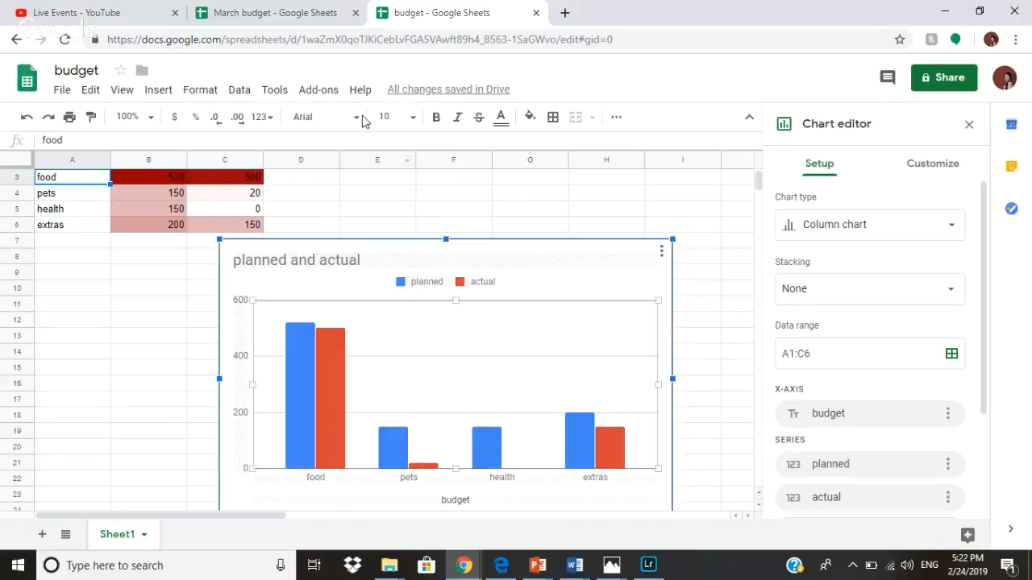
{"action": "scroll", "coordinate": [895, 457], "scroll_direction": "down", "scroll_amount": 1}
{"action": "scroll", "coordinate": [895, 456], "scroll_direction": "down", "scroll_amount": 3}
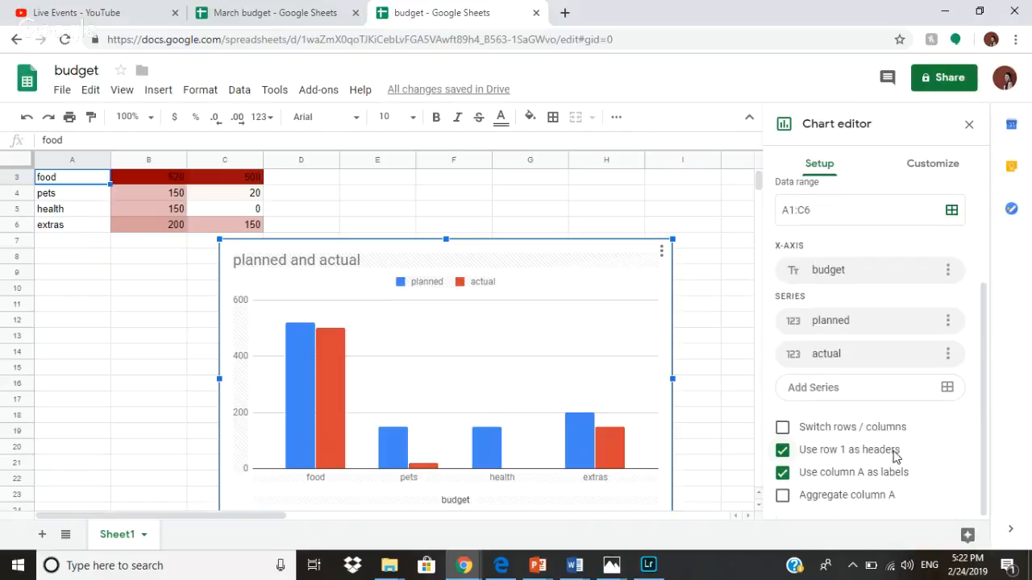
{"action": "scroll", "coordinate": [892, 397], "scroll_direction": "up", "scroll_amount": 3}
{"action": "left_click", "coordinate": [809, 232]}
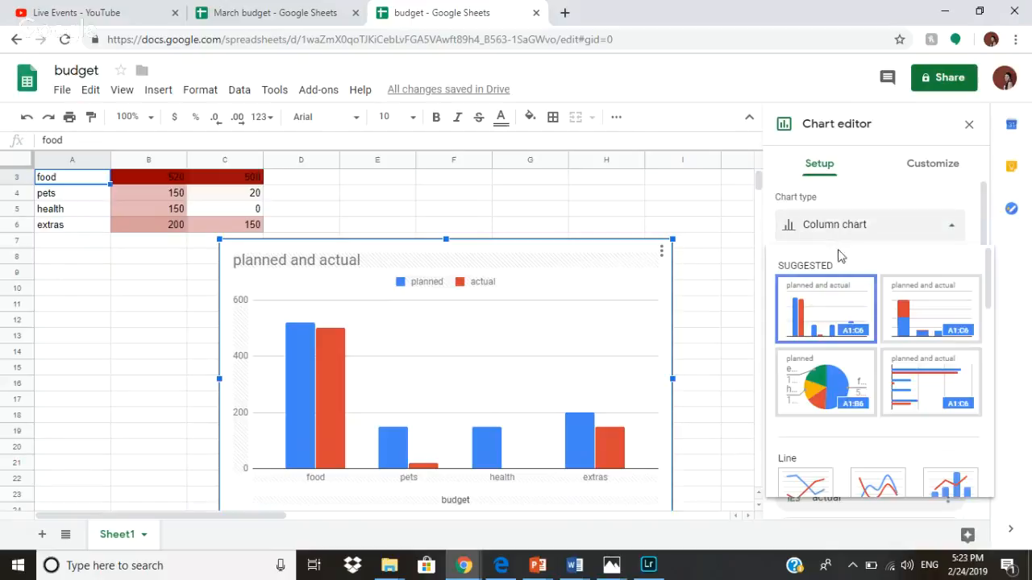
{"action": "left_click", "coordinate": [847, 385]}
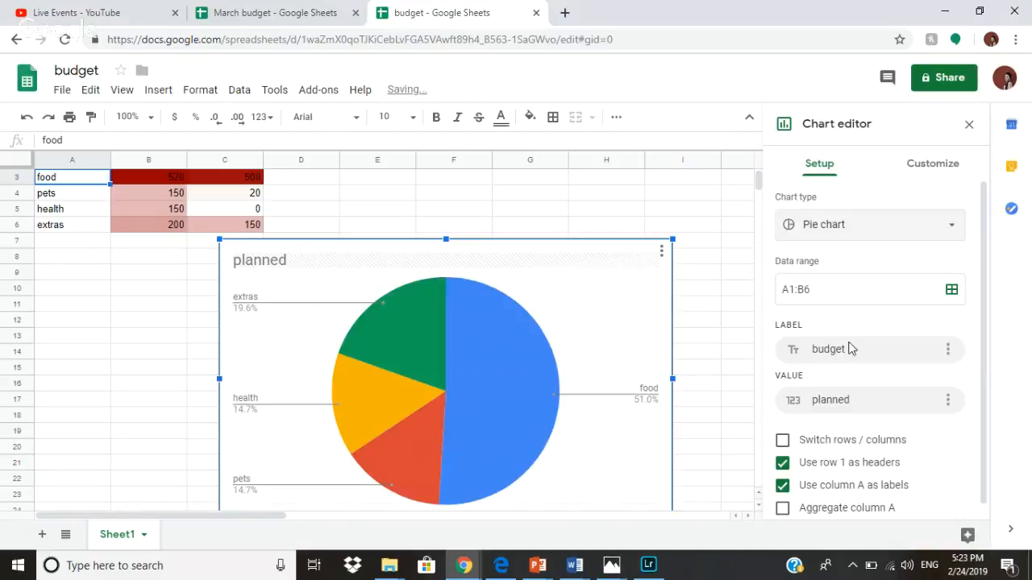
Try stacked columns, return to a side-by-side column chart, and show the Customize options.
{"action": "left_click", "coordinate": [810, 211]}
{"action": "left_click", "coordinate": [911, 318]}
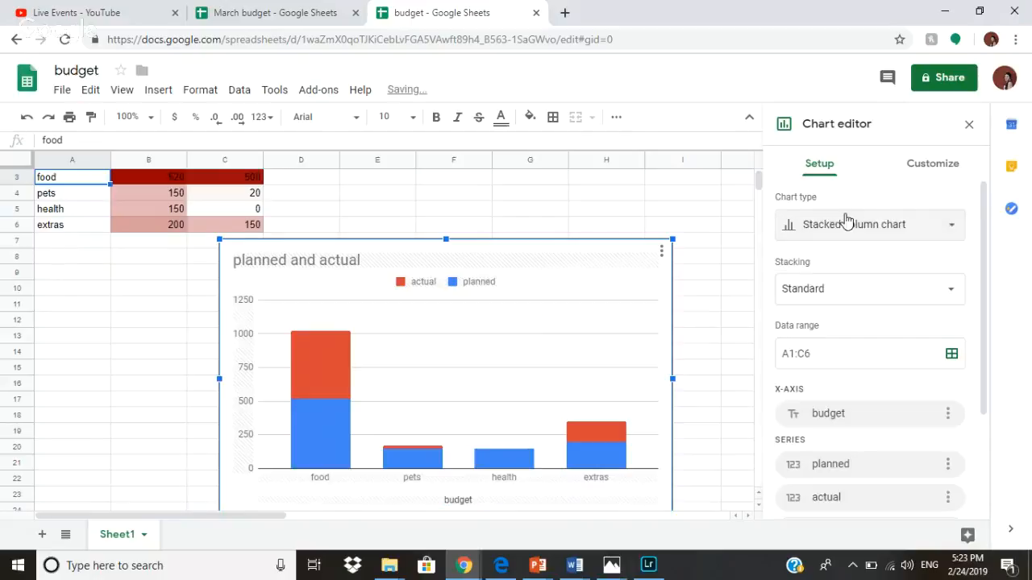
{"action": "left_click", "coordinate": [835, 221]}
{"action": "scroll", "coordinate": [895, 355], "scroll_direction": "down", "scroll_amount": 5}
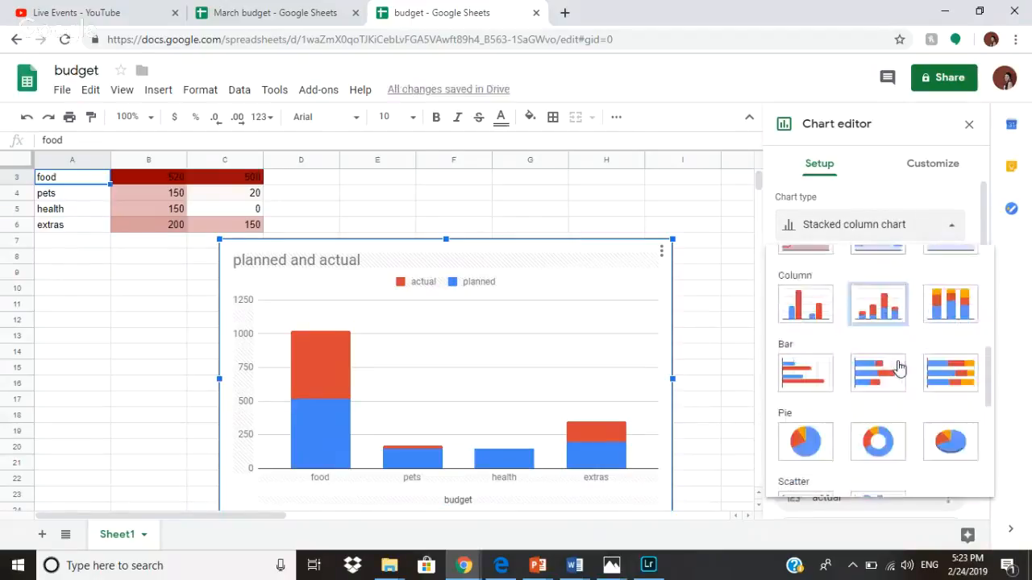
{"action": "left_click", "coordinate": [879, 310]}
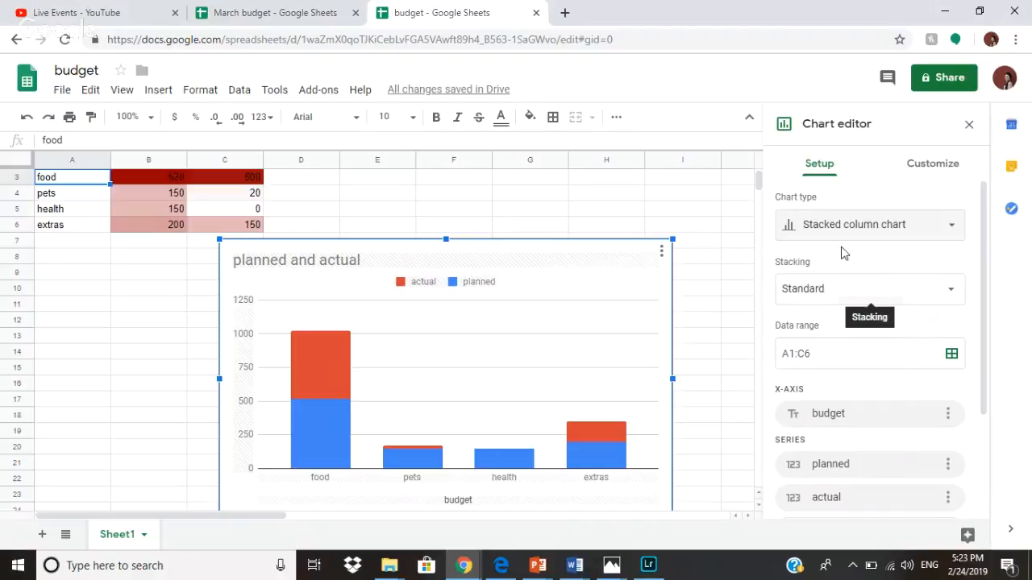
{"action": "left_click", "coordinate": [819, 248]}
{"action": "left_click", "coordinate": [818, 286]}
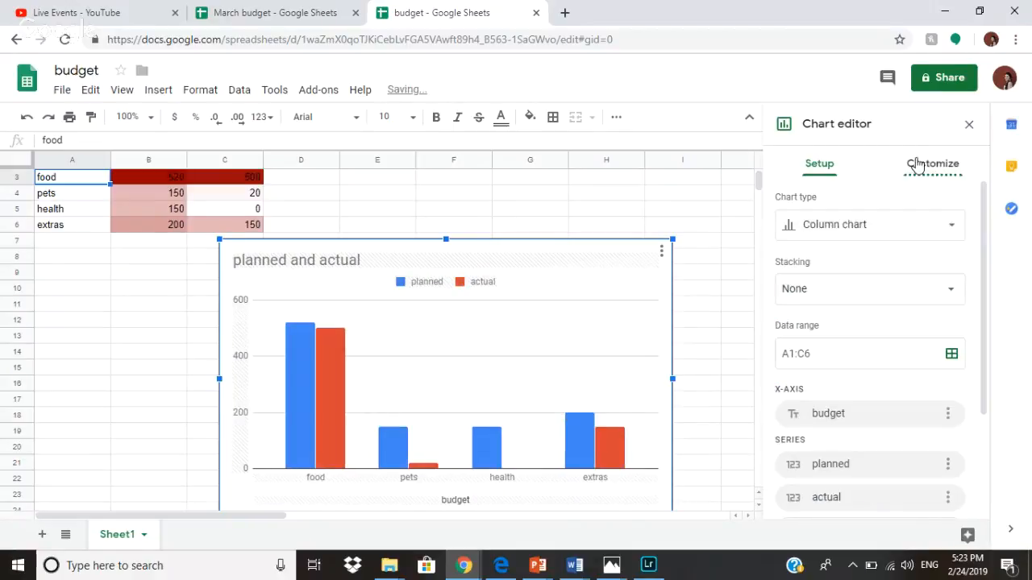
{"action": "left_click", "coordinate": [919, 164]}
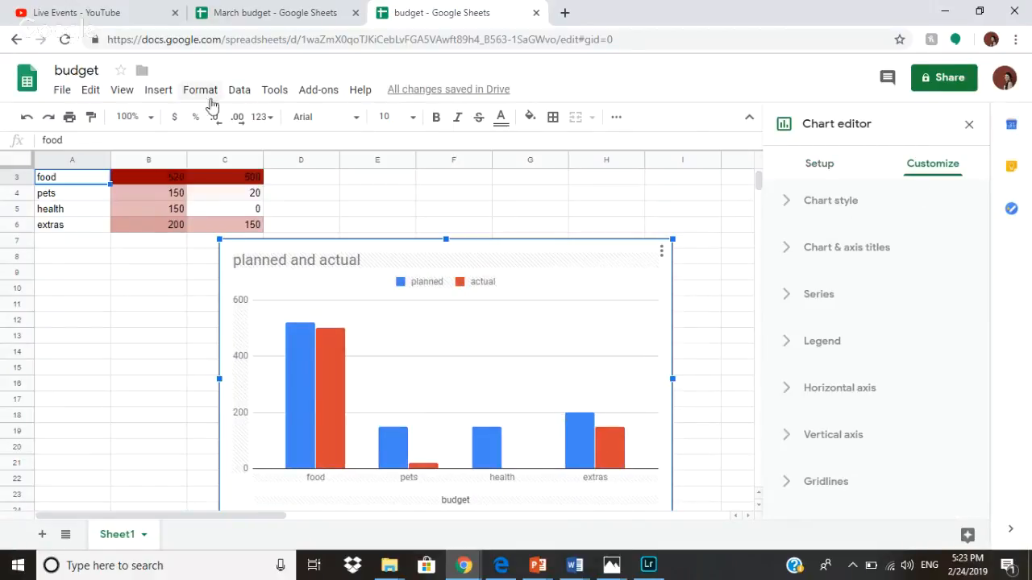
Format B3:C6 as currency with no decimals (e.g. $150), undoing an accidental percent format.
{"action": "left_click_drag", "start_coordinate": [158, 185], "coordinate": [248, 231]}
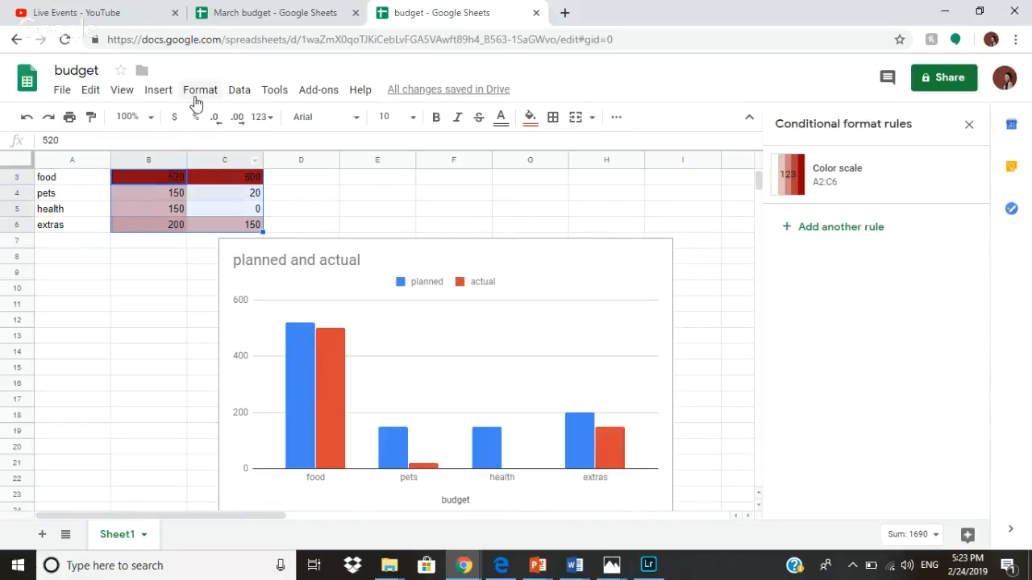
{"action": "left_click", "coordinate": [175, 117]}
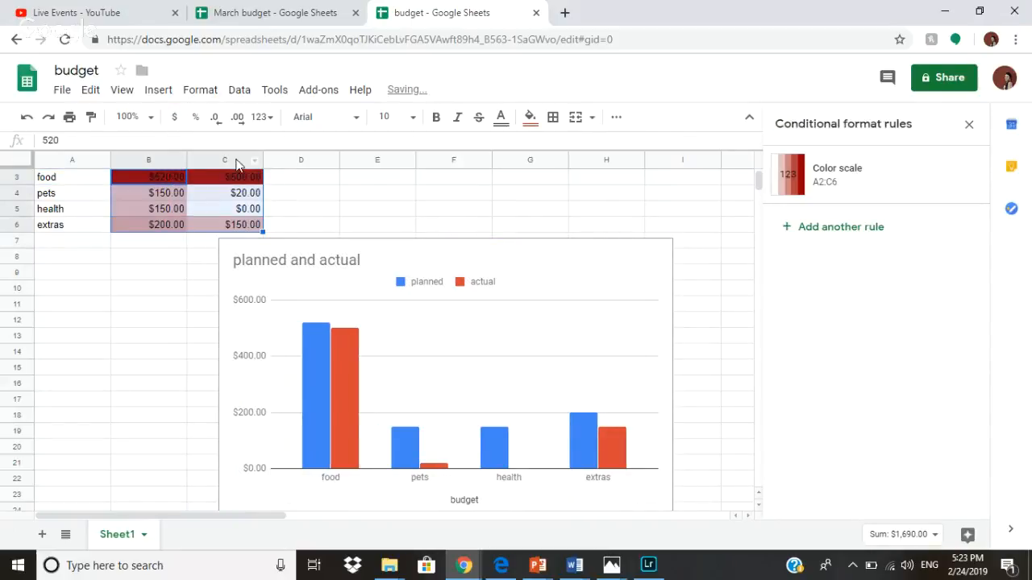
{"action": "left_click", "coordinate": [188, 120]}
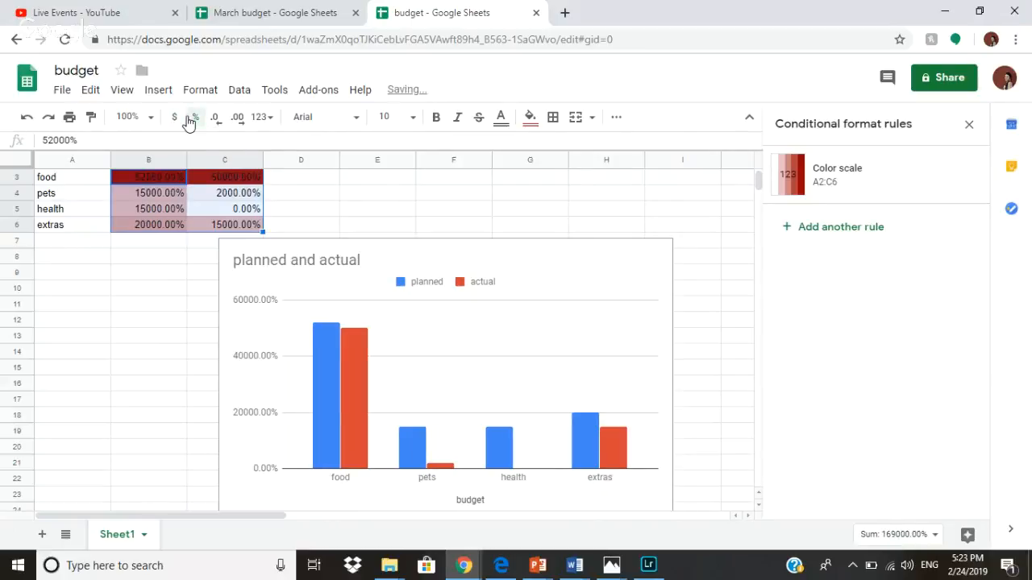
{"action": "left_click", "coordinate": [27, 121]}
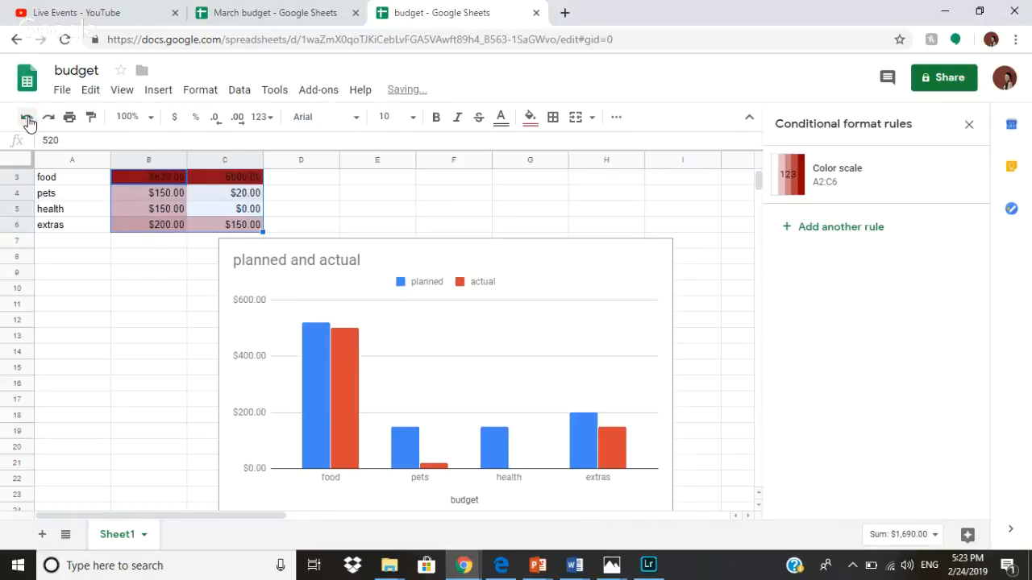
{"action": "left_click", "coordinate": [222, 121]}
{"action": "left_click", "coordinate": [221, 123]}
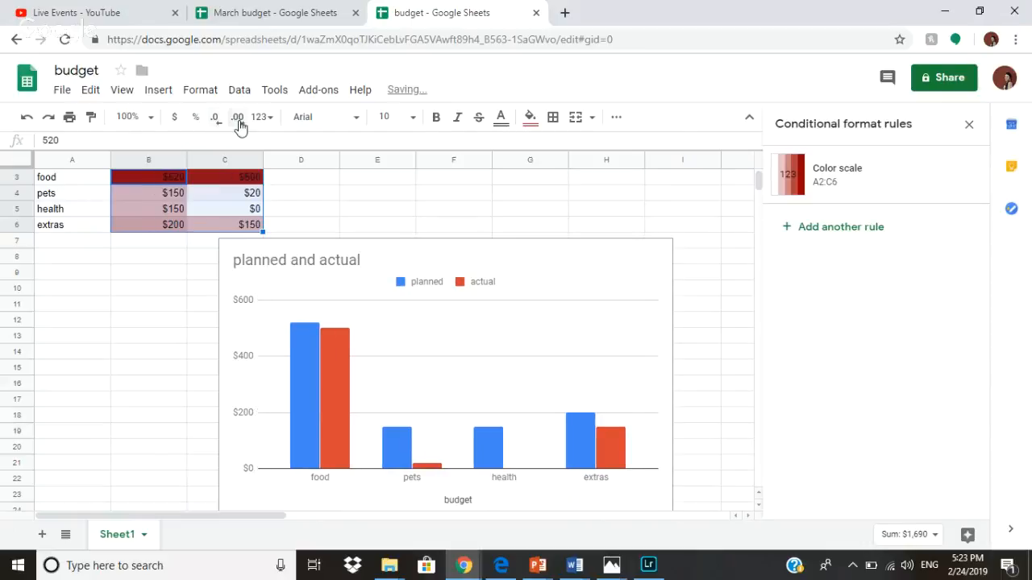
{"action": "left_click", "coordinate": [239, 122]}
{"action": "left_click", "coordinate": [238, 122]}
{"action": "left_click", "coordinate": [238, 122]}
{"action": "left_click", "coordinate": [221, 124]}
{"action": "left_click", "coordinate": [221, 124]}
{"action": "left_click", "coordinate": [221, 124]}
{"action": "left_click", "coordinate": [203, 97]}
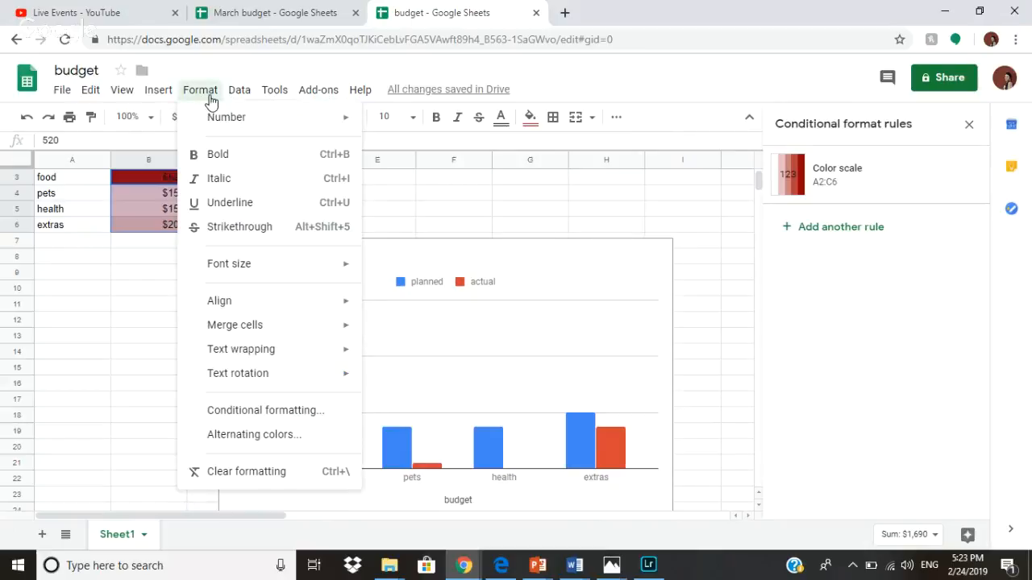
{"action": "mouse_move", "coordinate": [246, 93]}
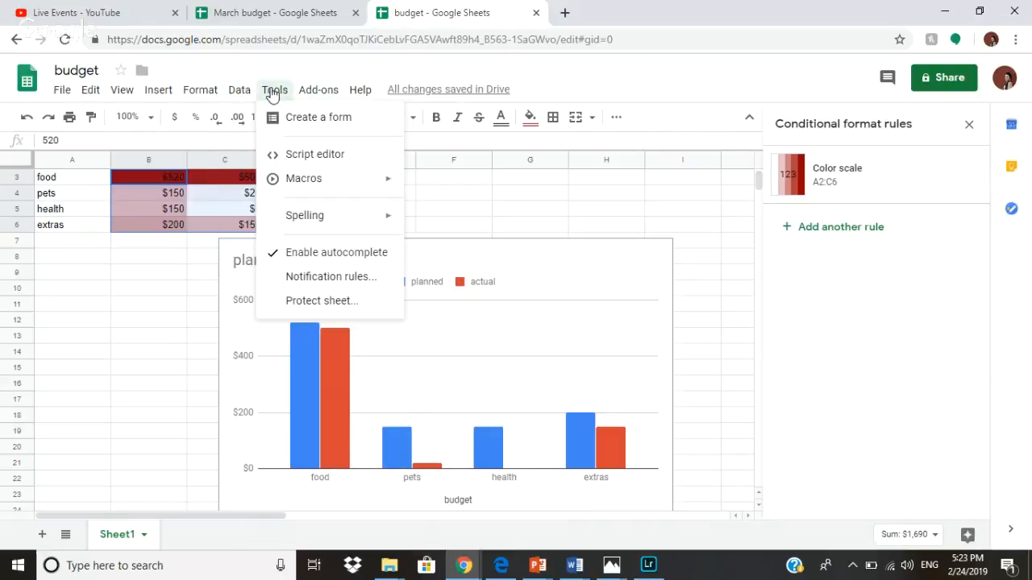
Protect the whole of Sheet1 with editing restricted to Only you.
{"action": "left_click", "coordinate": [318, 297]}
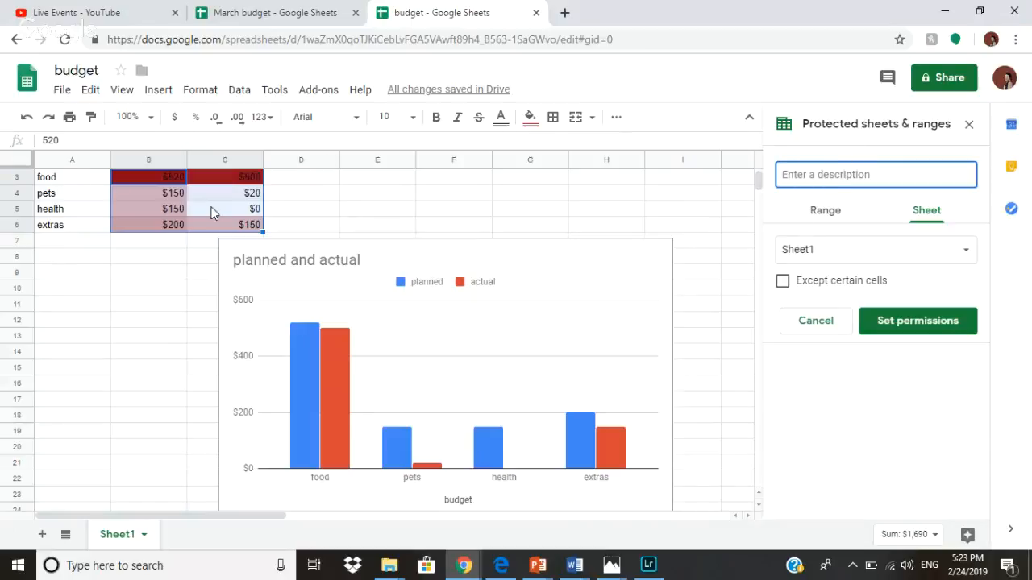
{"action": "left_click", "coordinate": [907, 322]}
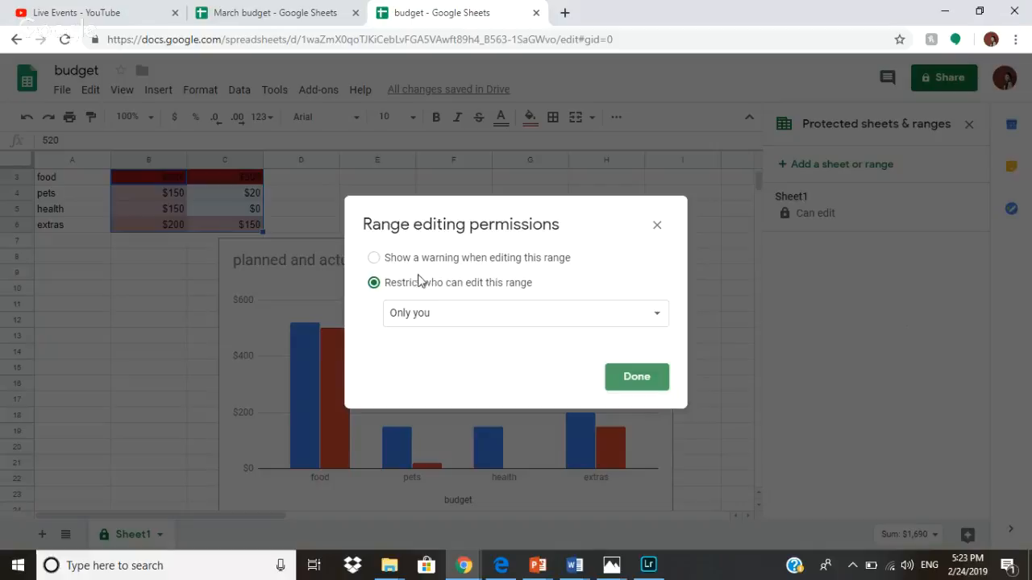
{"action": "left_click", "coordinate": [405, 316]}
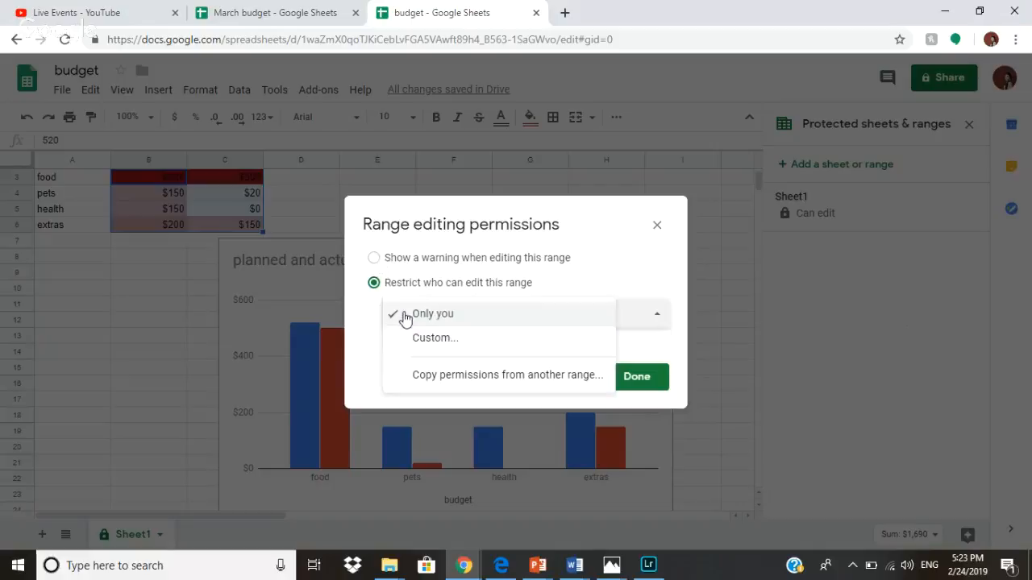
{"action": "left_click", "coordinate": [502, 313]}
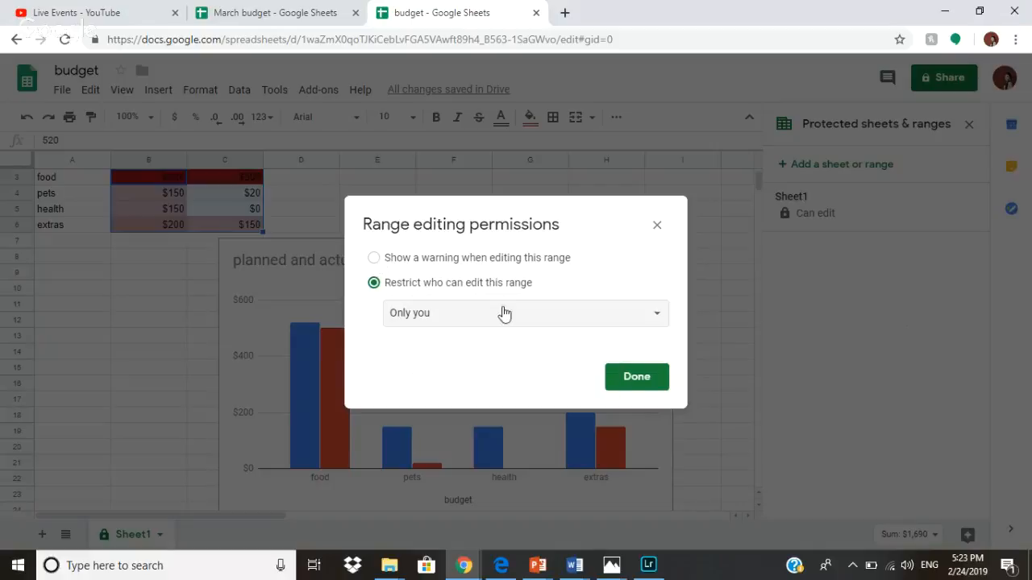
{"action": "left_click", "coordinate": [621, 377]}
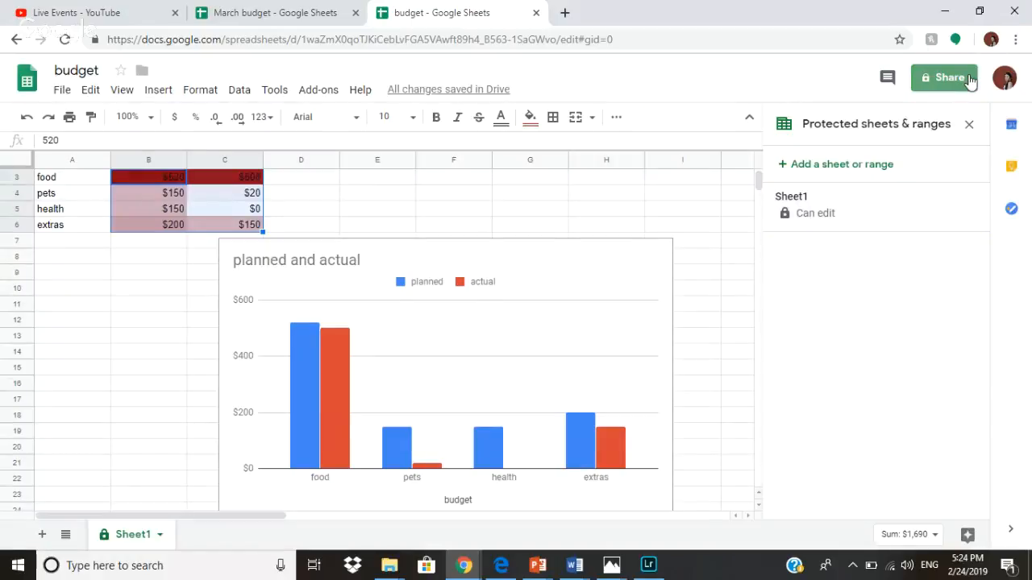
Share the budget spreadsheet by inviting a collaborator through their e-mail address.
{"action": "left_click", "coordinate": [970, 79]}
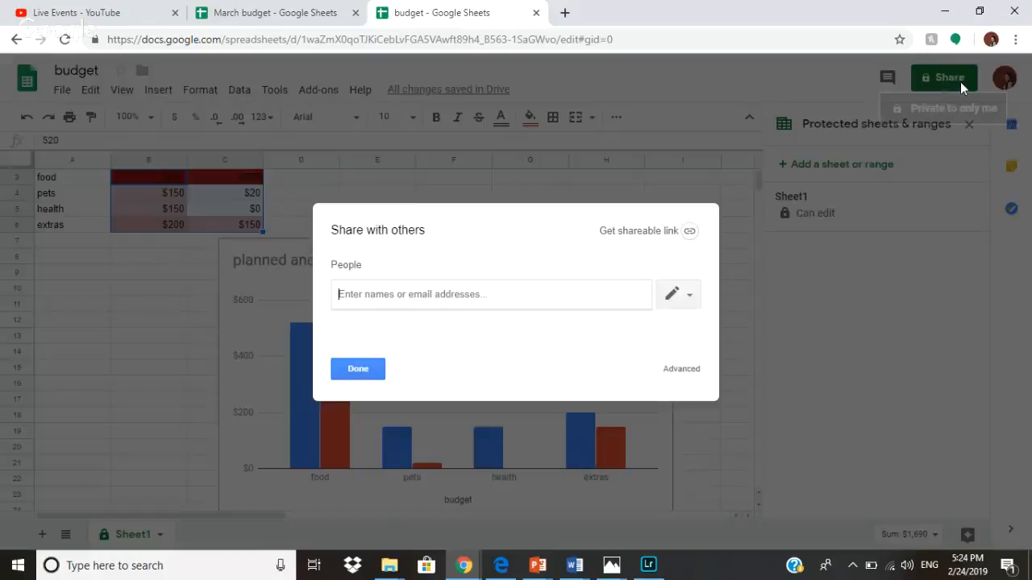
{"action": "type", "text": "abbym"}
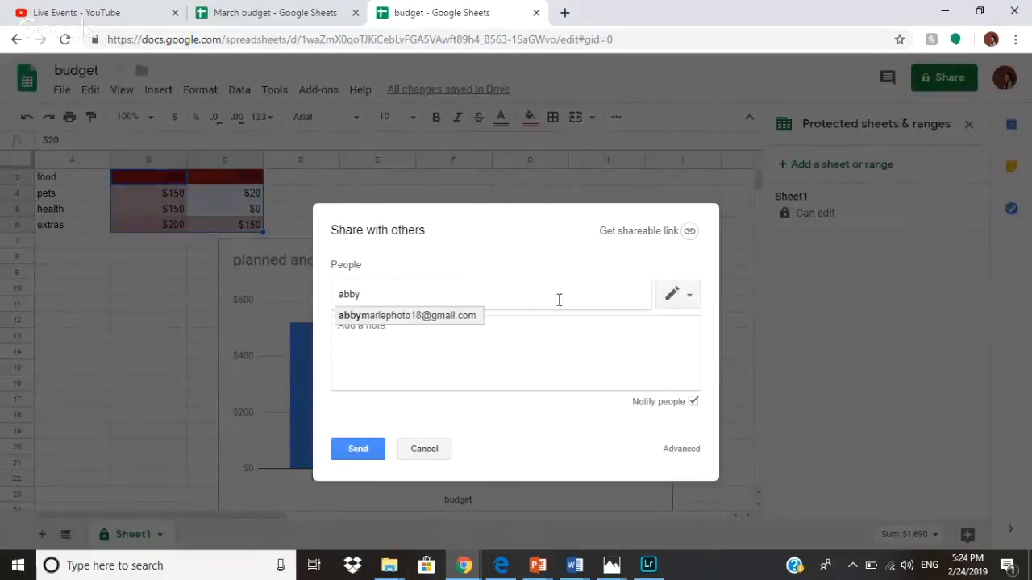
{"action": "left_click", "coordinate": [455, 316]}
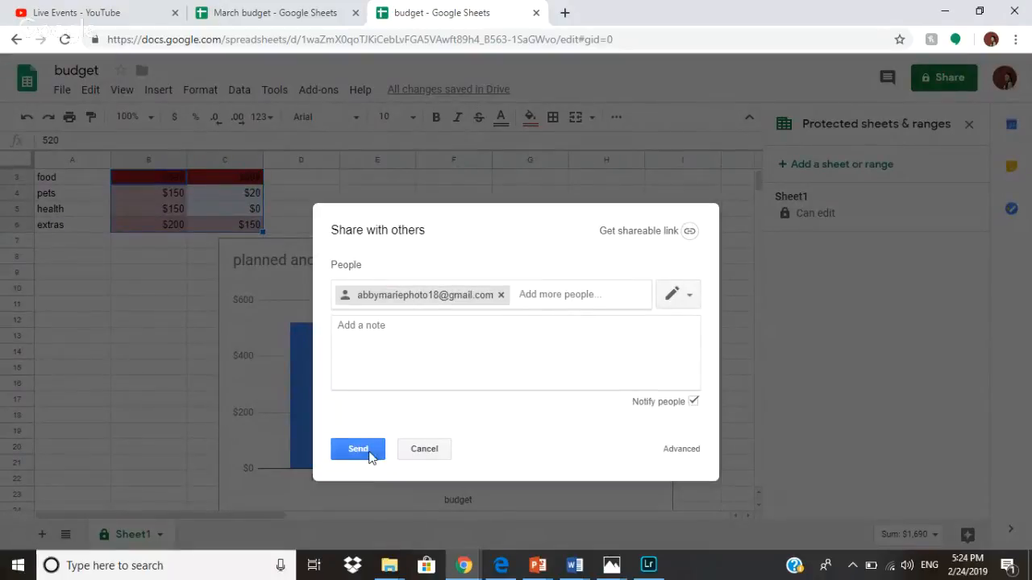
{"action": "left_click", "coordinate": [367, 449]}
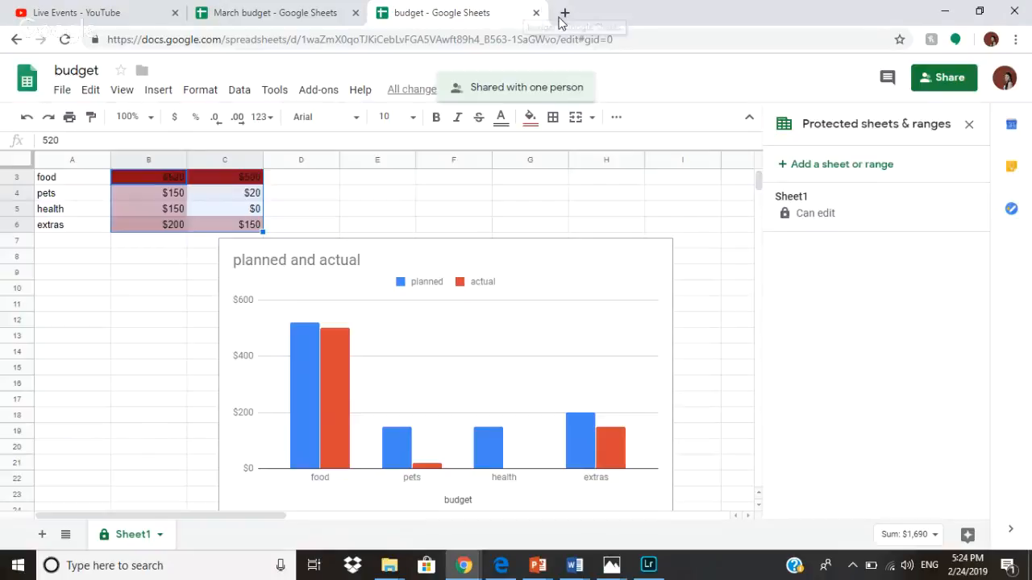
{"action": "left_click", "coordinate": [566, 13]}
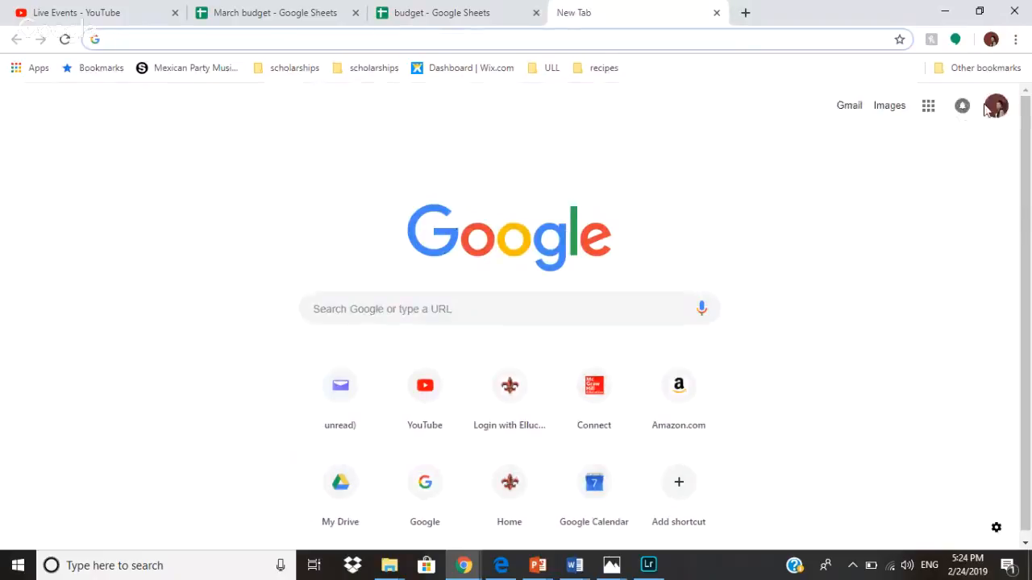
Switch to the second Google account, open Drive, and open 'budget' from Shared with me.
{"action": "left_click", "coordinate": [995, 105]}
{"action": "left_click", "coordinate": [920, 268]}
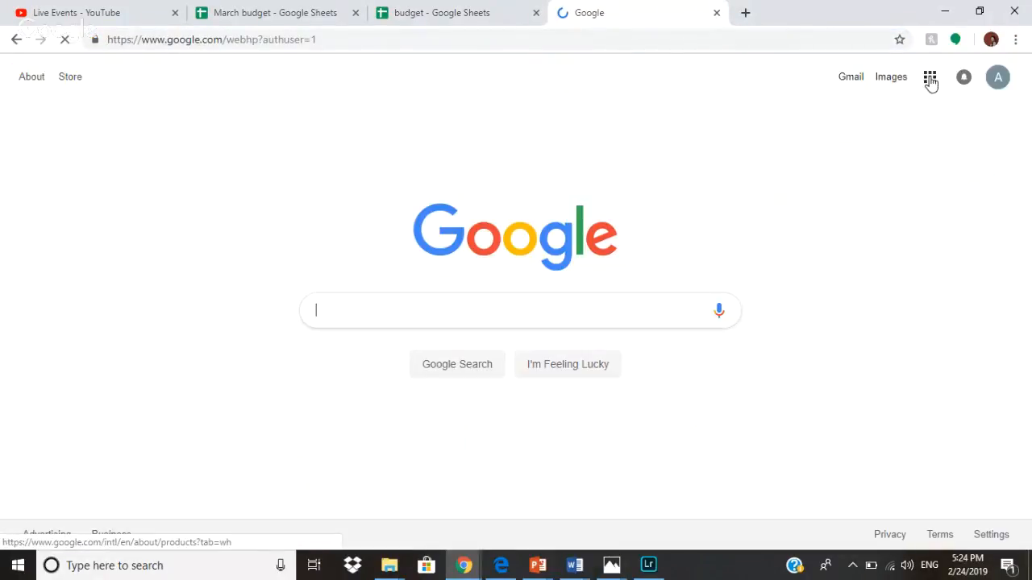
{"action": "left_click", "coordinate": [930, 80]}
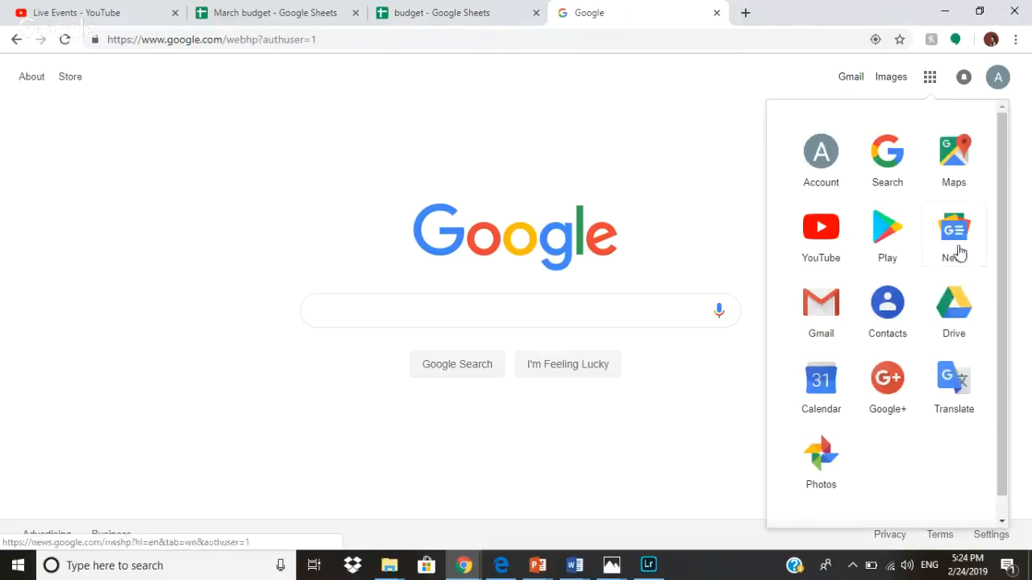
{"action": "left_click", "coordinate": [956, 290]}
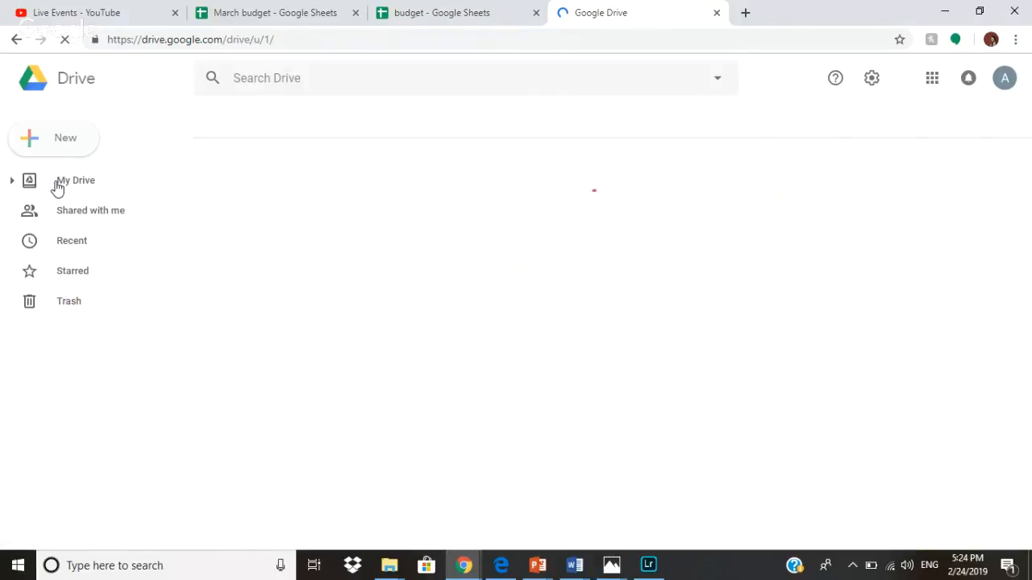
{"action": "left_click", "coordinate": [68, 241]}
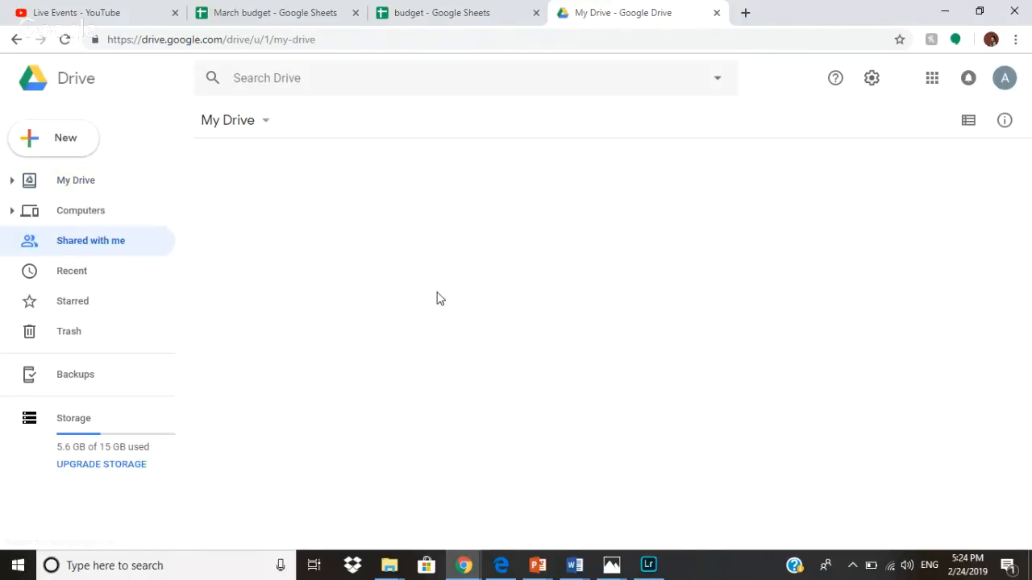
{"action": "double_click", "coordinate": [290, 263]}
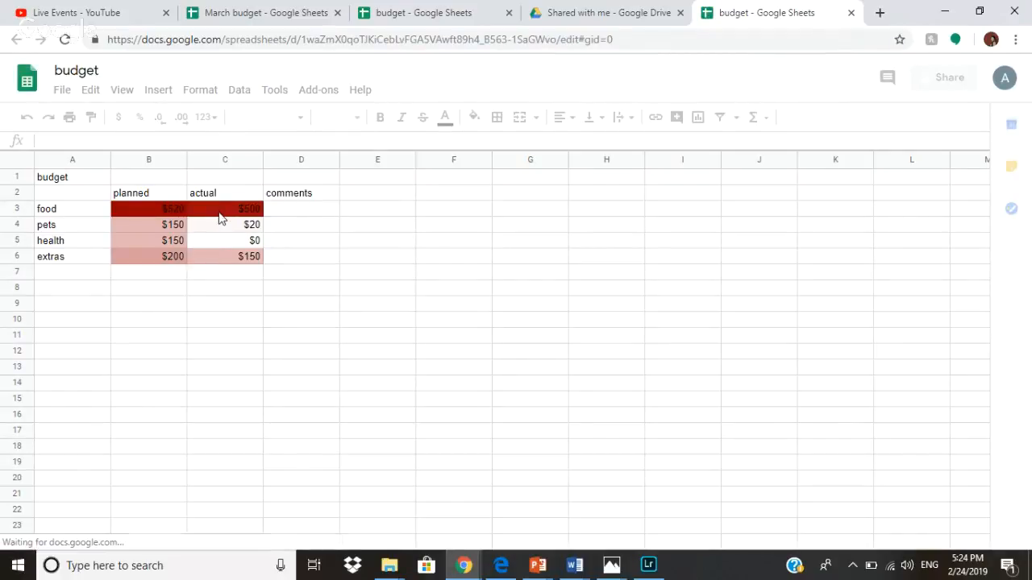
Click through the shared budget's title, comments and food and pets actual amounts to test editing.
{"action": "left_click", "coordinate": [288, 256]}
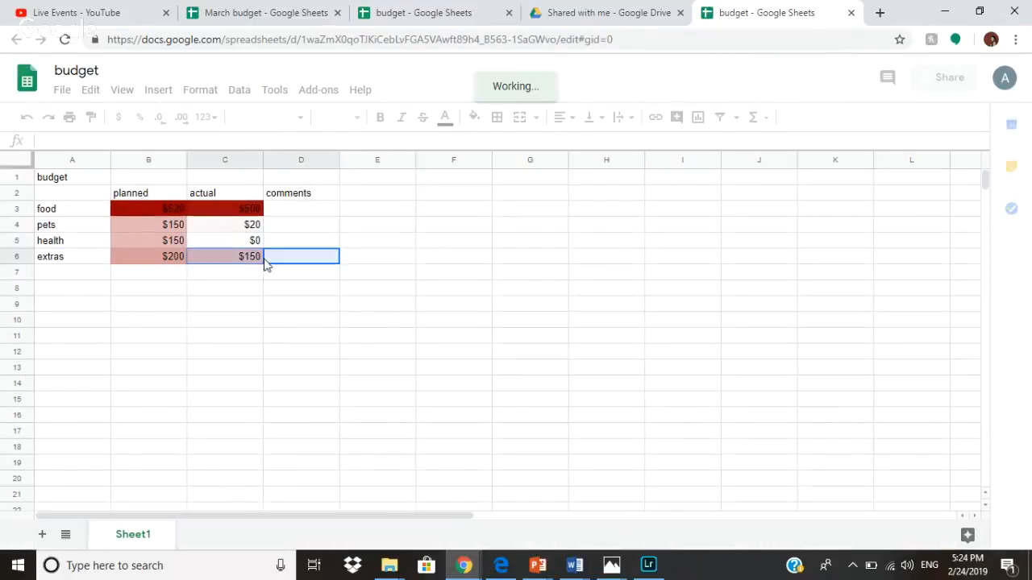
{"action": "left_click", "coordinate": [221, 226]}
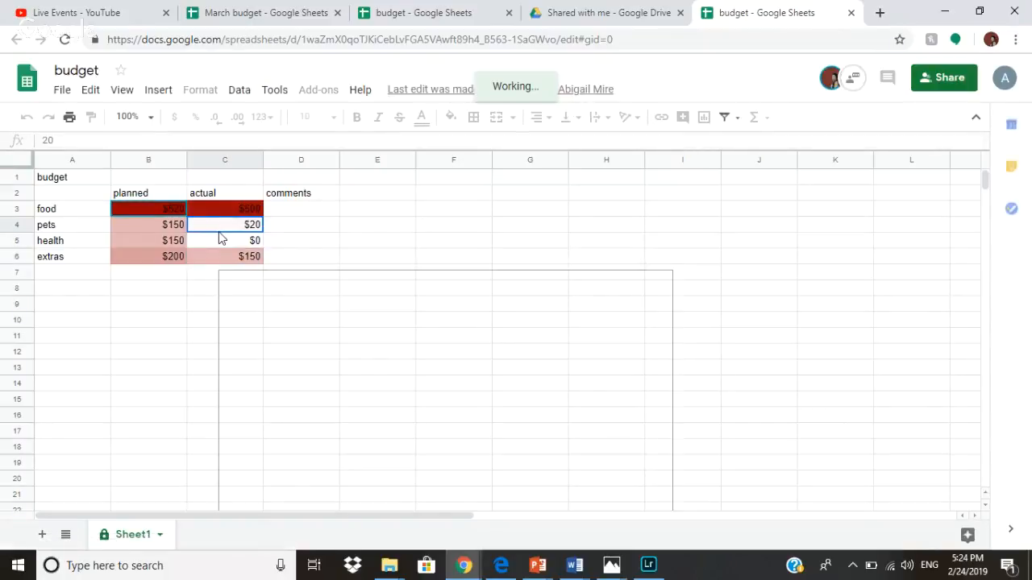
{"action": "left_click", "coordinate": [295, 213]}
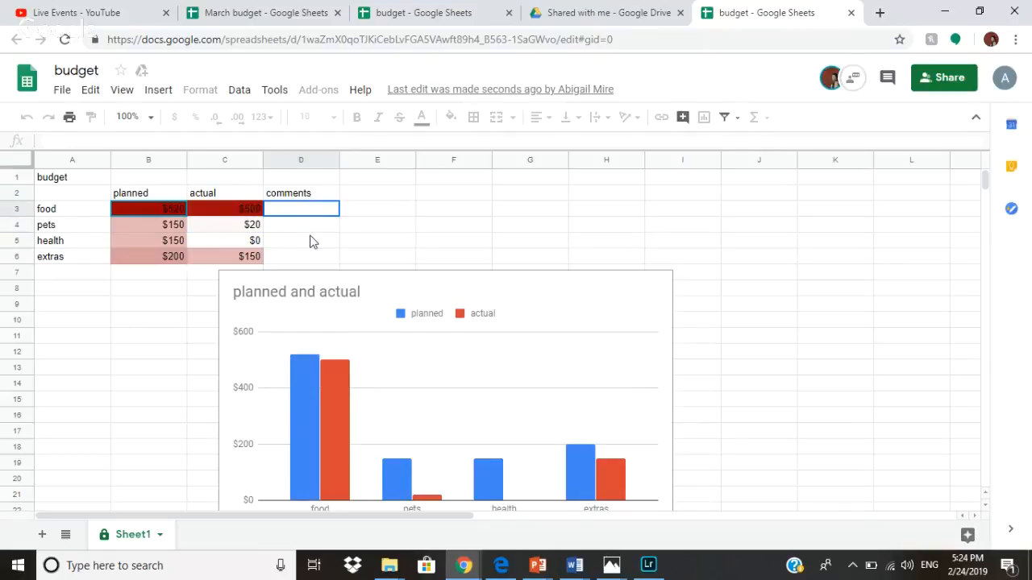
{"action": "left_click", "coordinate": [69, 179]}
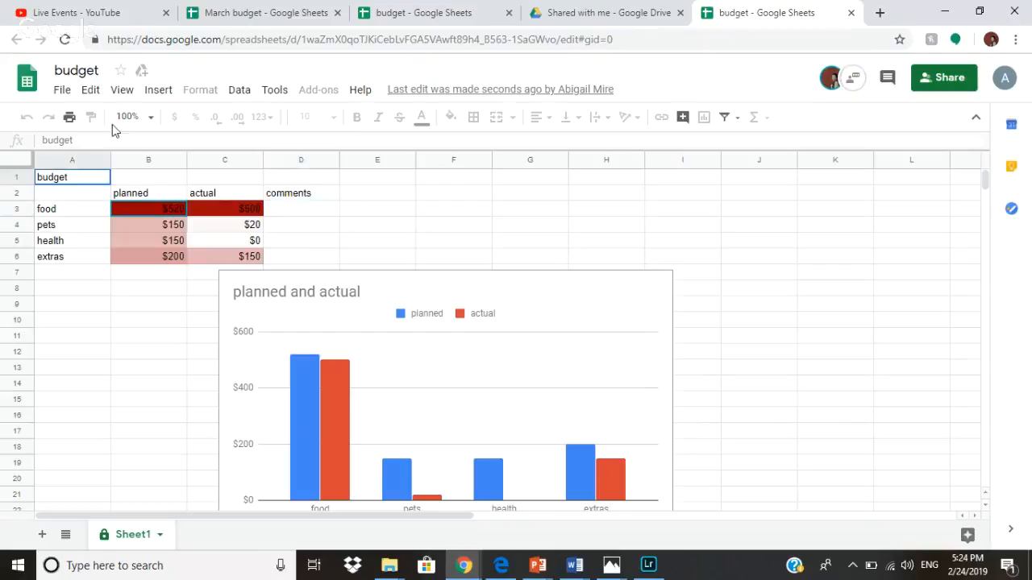
{"action": "left_click", "coordinate": [293, 197]}
{"action": "left_click", "coordinate": [290, 208]}
{"action": "left_click_drag", "start_coordinate": [242, 208], "coordinate": [215, 239]}
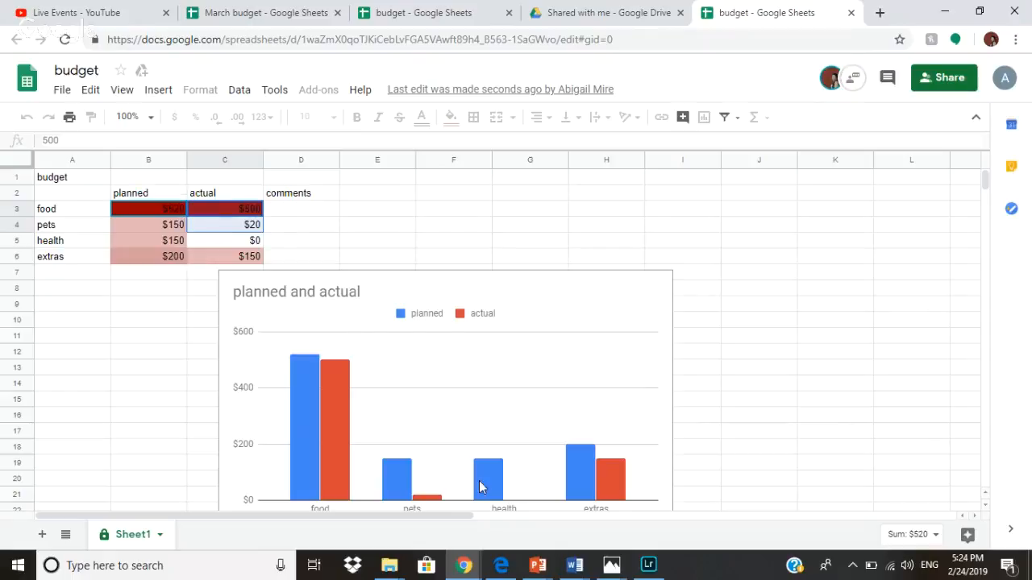
Return to the Shared with me tab in Google Drive.
{"action": "left_click", "coordinate": [592, 16]}
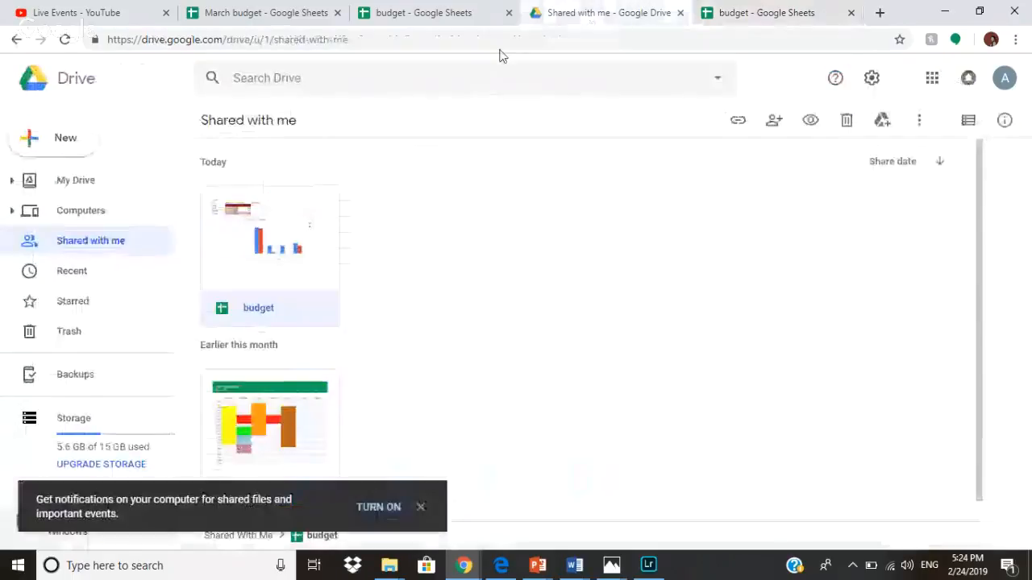
Return to the owner's budget tab, open and close the chat, and close the Protected sheets & ranges sidebar.
{"action": "left_click", "coordinate": [484, 12]}
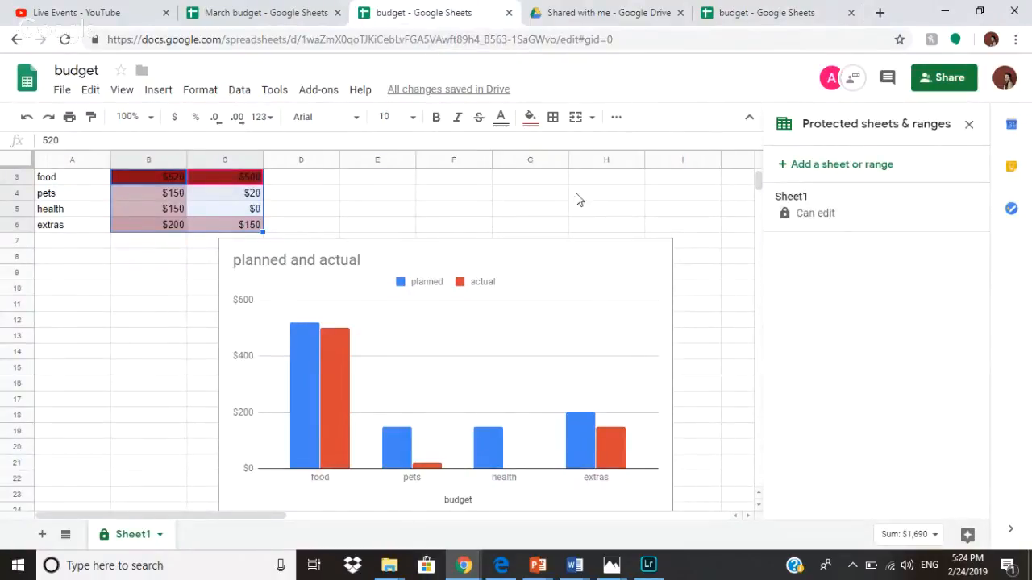
{"action": "left_click", "coordinate": [831, 80]}
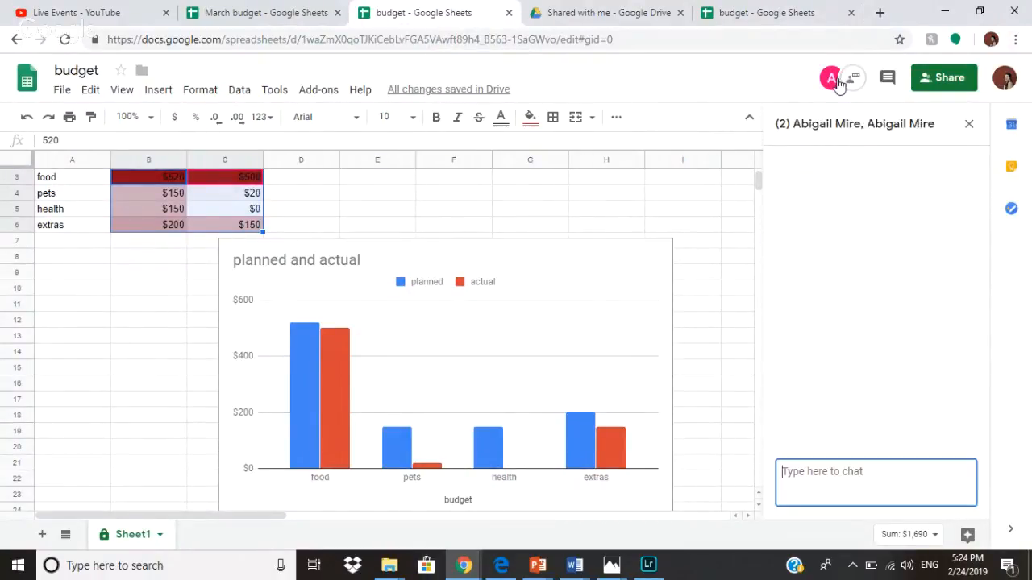
{"action": "left_click", "coordinate": [968, 126]}
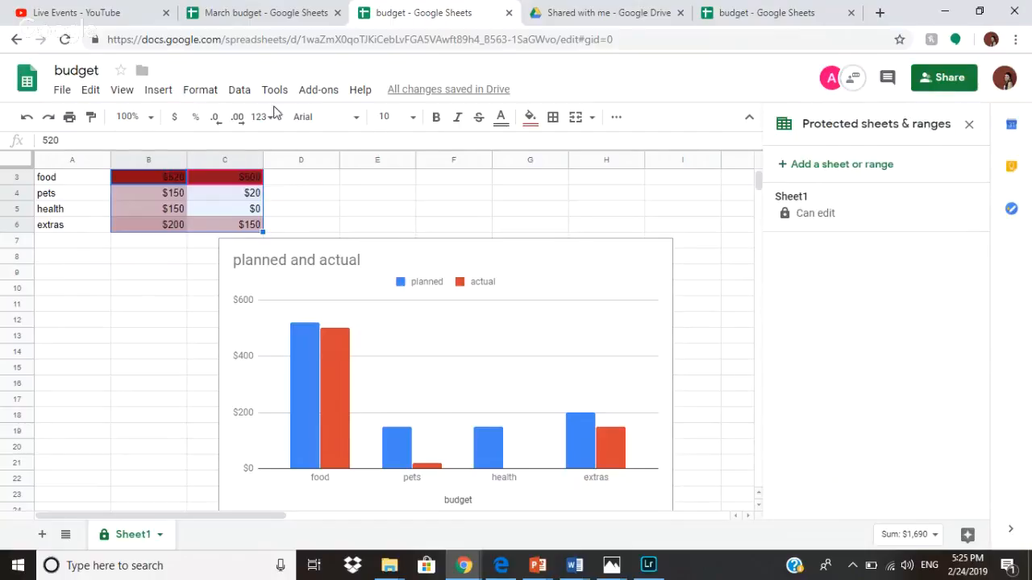
{"action": "left_click", "coordinate": [968, 124]}
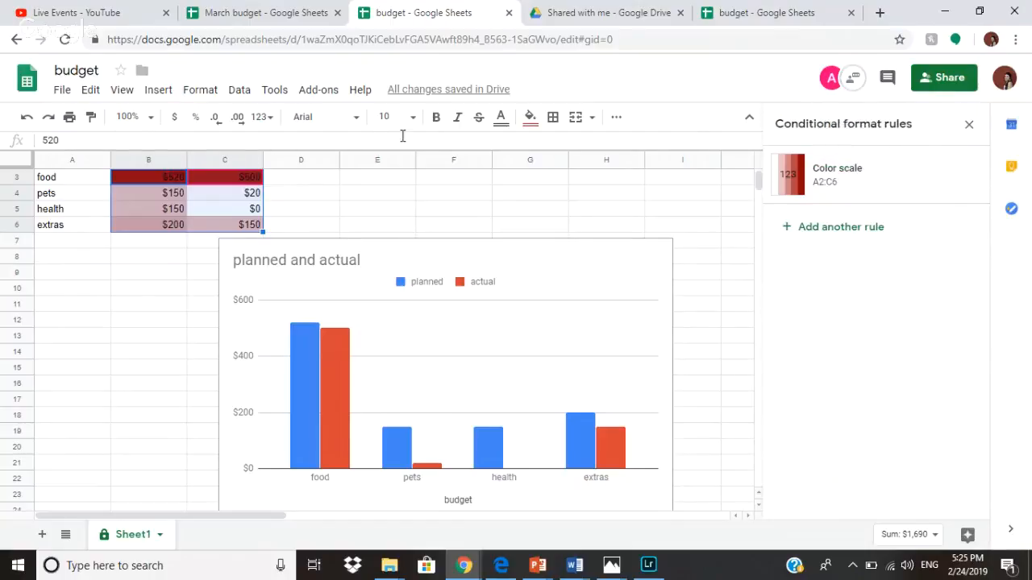
Create a form titled 'budget' from Tools > Create a form, linked to the spreadsheet.
{"action": "left_click", "coordinate": [274, 89]}
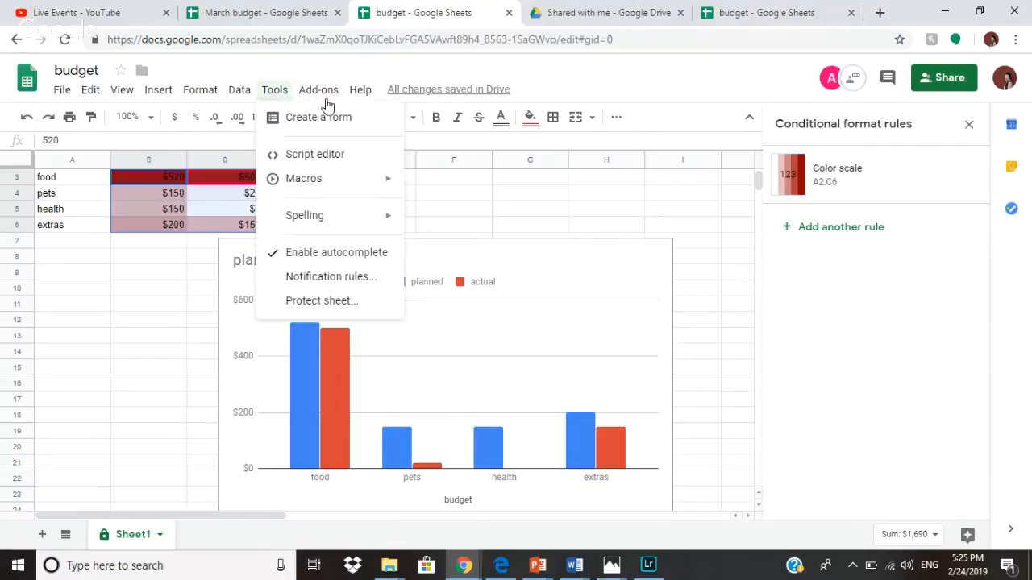
{"action": "mouse_move", "coordinate": [296, 87]}
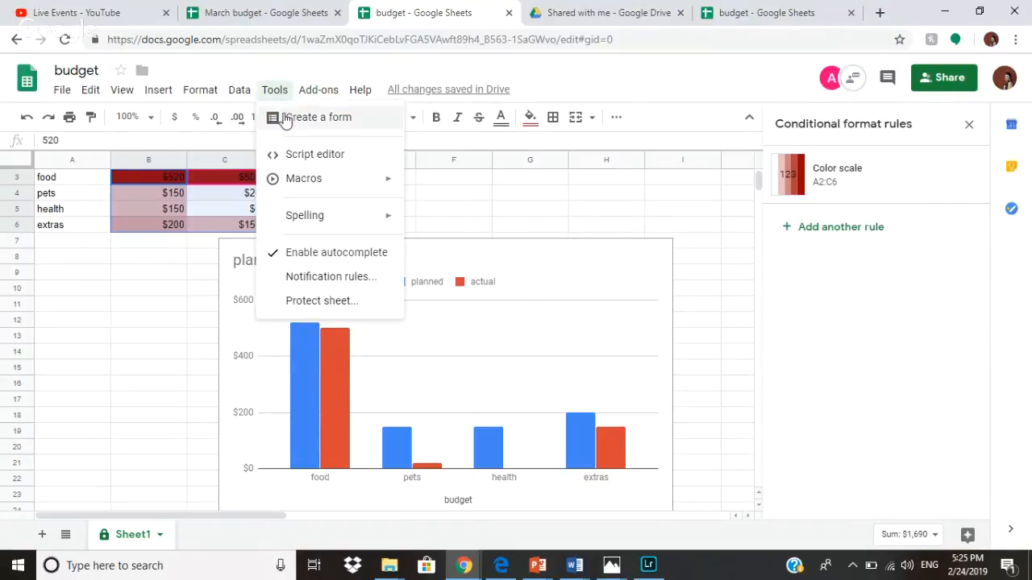
{"action": "left_click", "coordinate": [302, 117]}
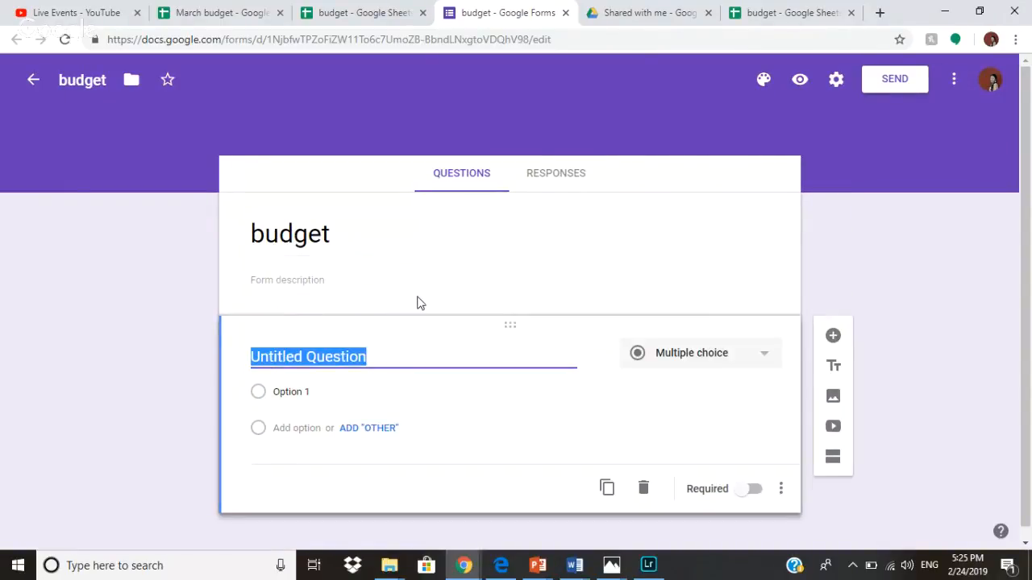
{"action": "left_click", "coordinate": [418, 303]}
{"action": "left_click", "coordinate": [373, 352]}
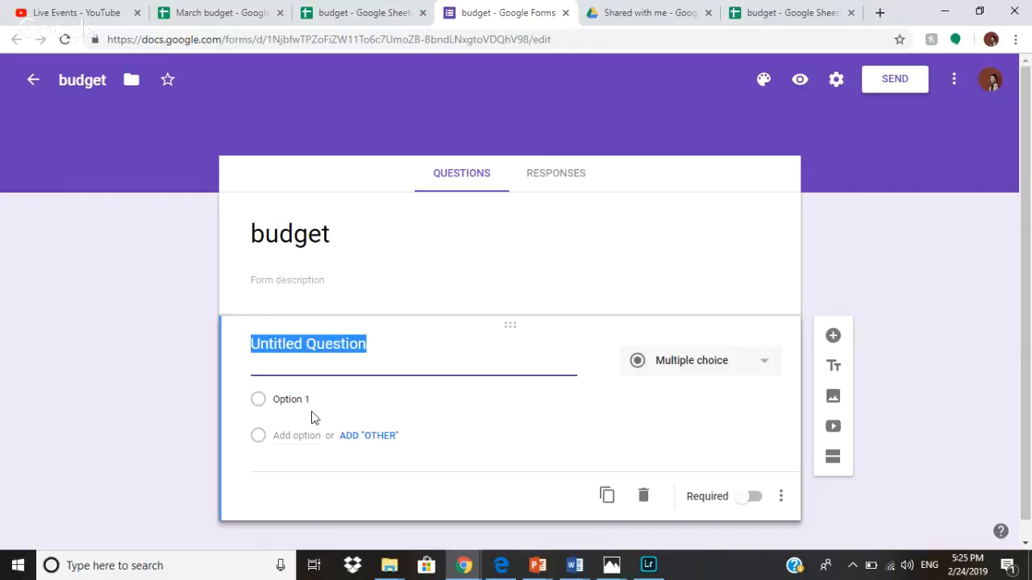
{"action": "scroll", "coordinate": [359, 379], "scroll_direction": "down", "scroll_amount": 1}
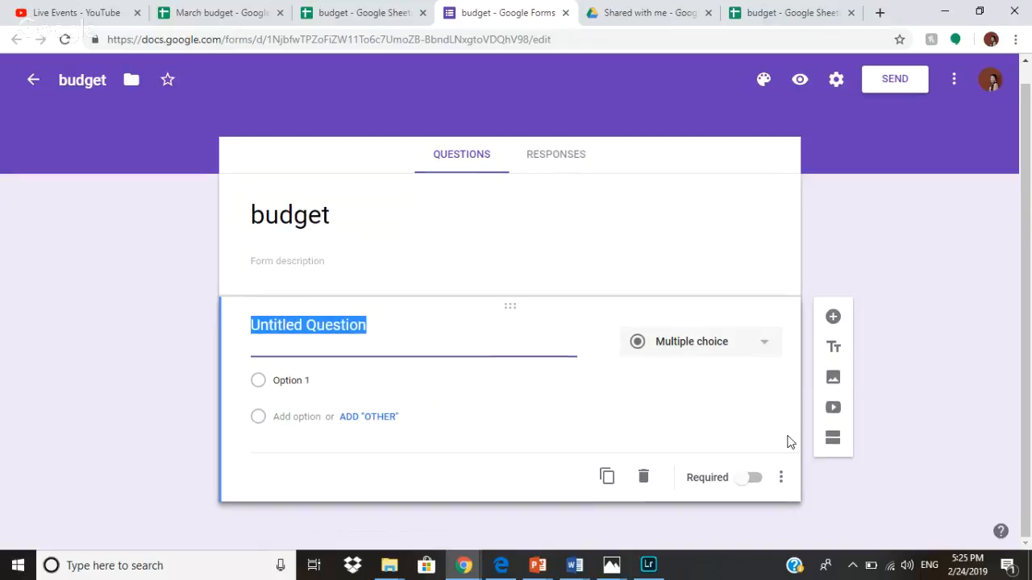
Back in the budget, close the form's tab, browse Add-ons, and hide then restore the menus.
{"action": "left_click", "coordinate": [338, 9]}
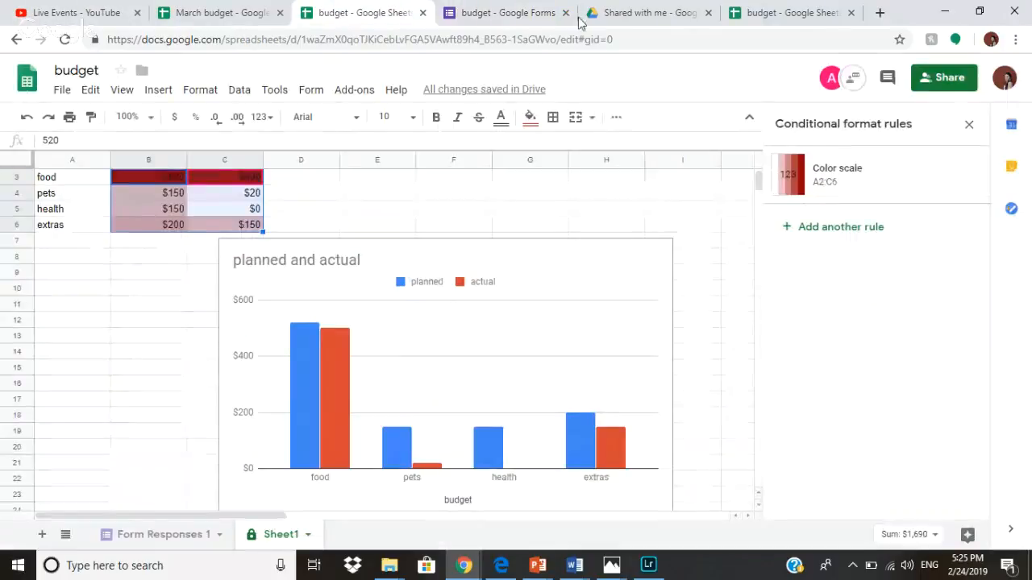
{"action": "left_click", "coordinate": [566, 13]}
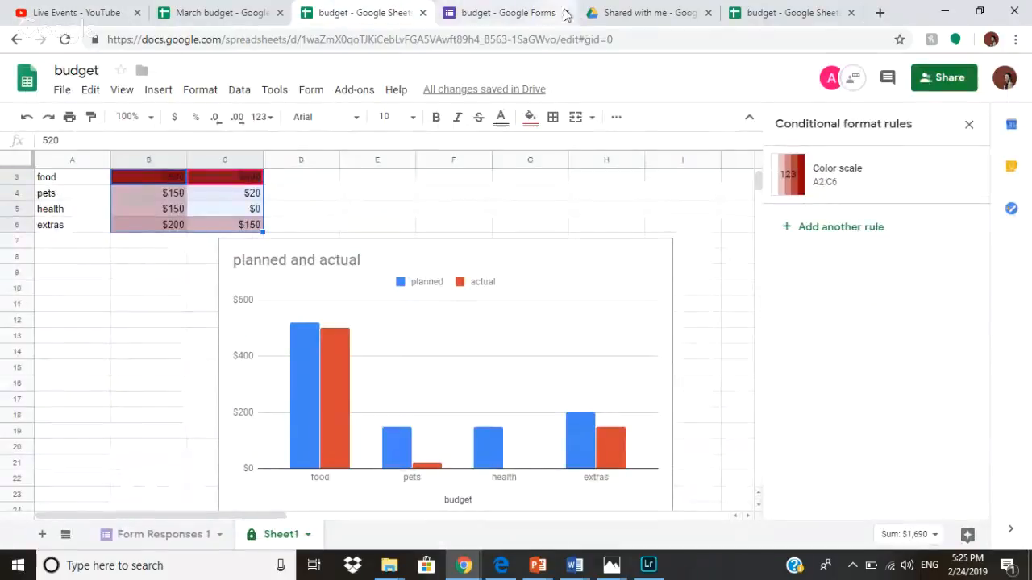
{"action": "left_click", "coordinate": [352, 95]}
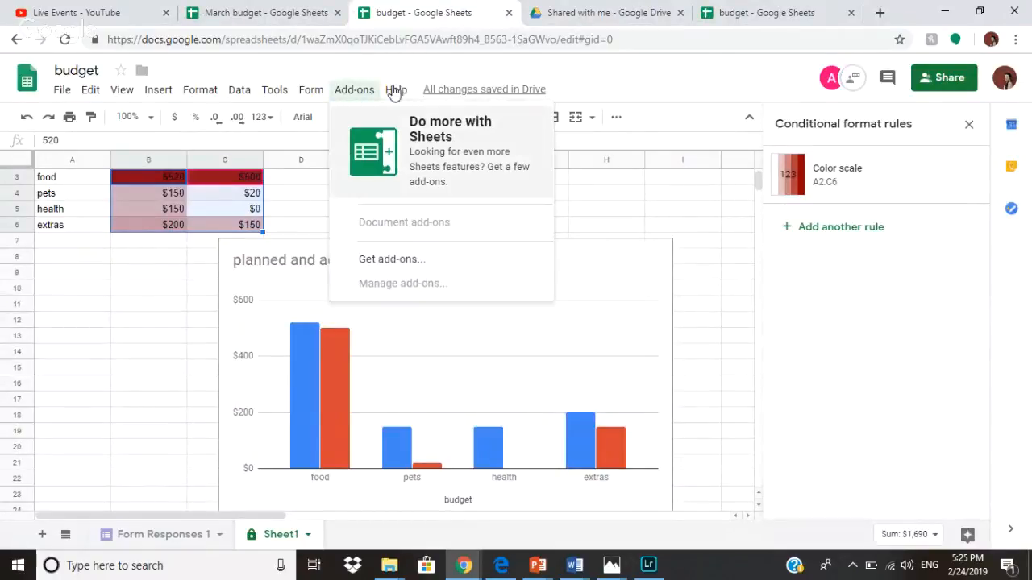
{"action": "left_click", "coordinate": [657, 101]}
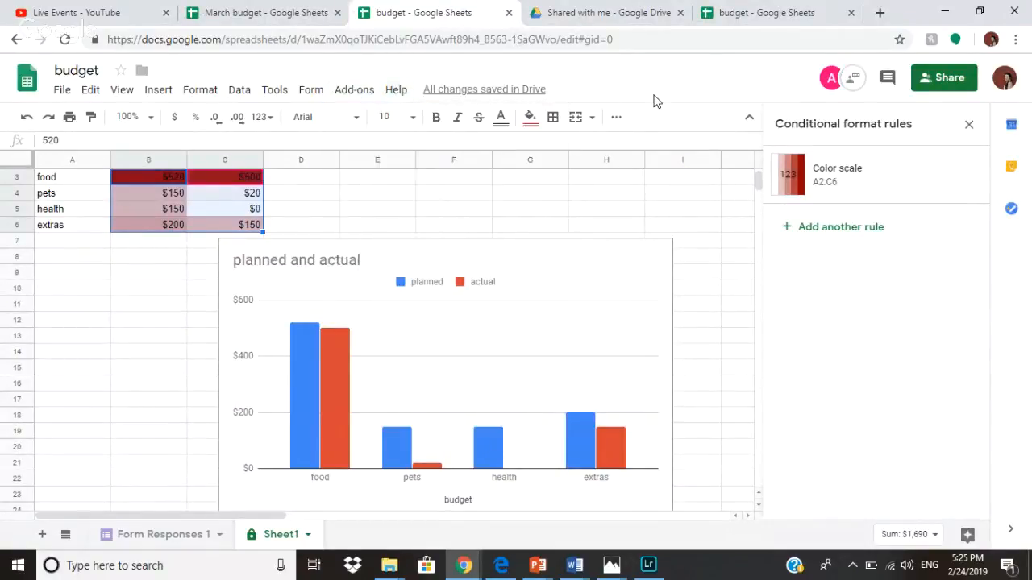
{"action": "left_click", "coordinate": [748, 117]}
{"action": "scroll", "coordinate": [640, 330], "scroll_direction": "down", "scroll_amount": 6}
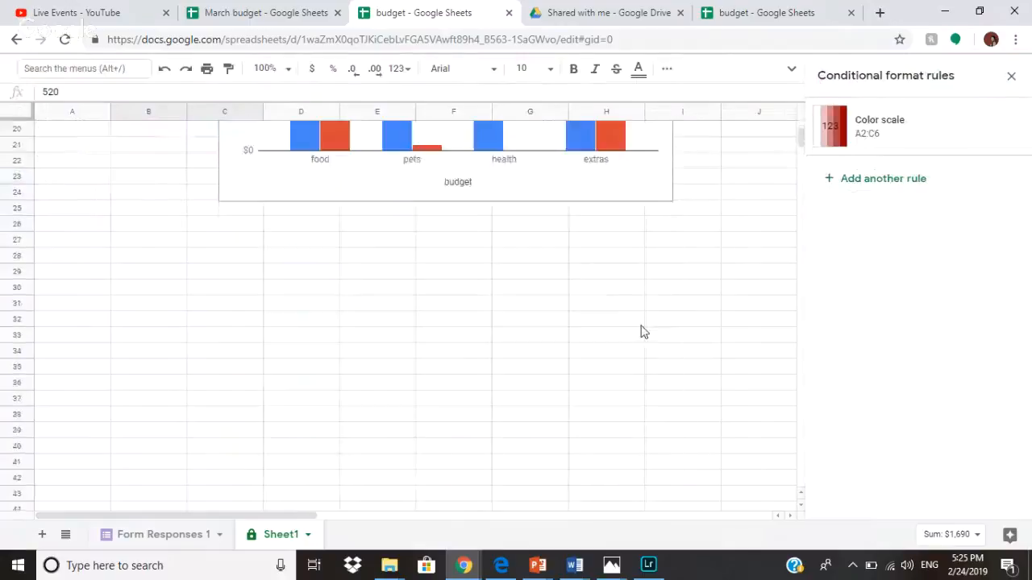
{"action": "scroll", "coordinate": [634, 337], "scroll_direction": "up", "scroll_amount": 5}
{"action": "scroll", "coordinate": [634, 329], "scroll_direction": "up", "scroll_amount": 3}
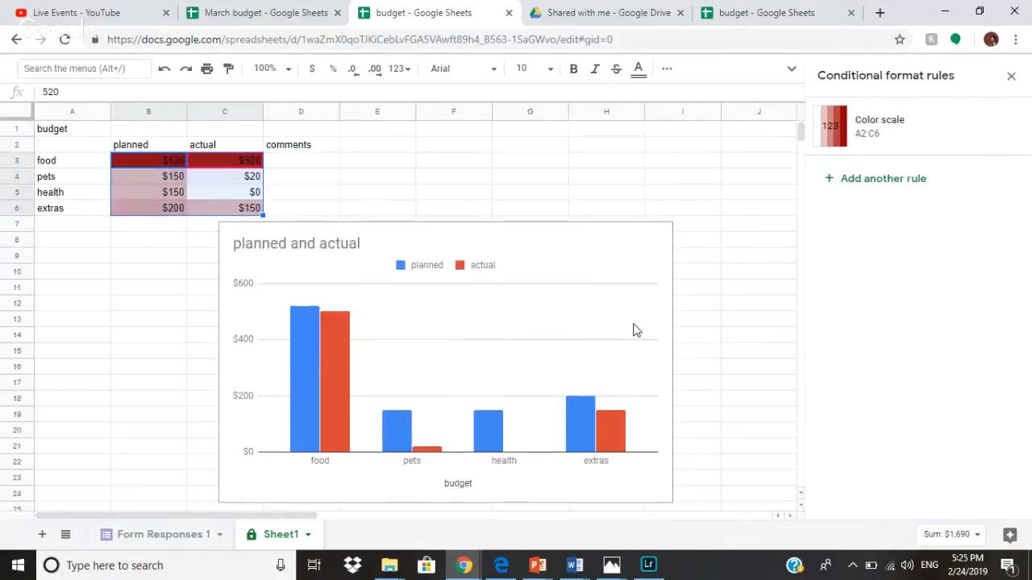
{"action": "left_click", "coordinate": [789, 70]}
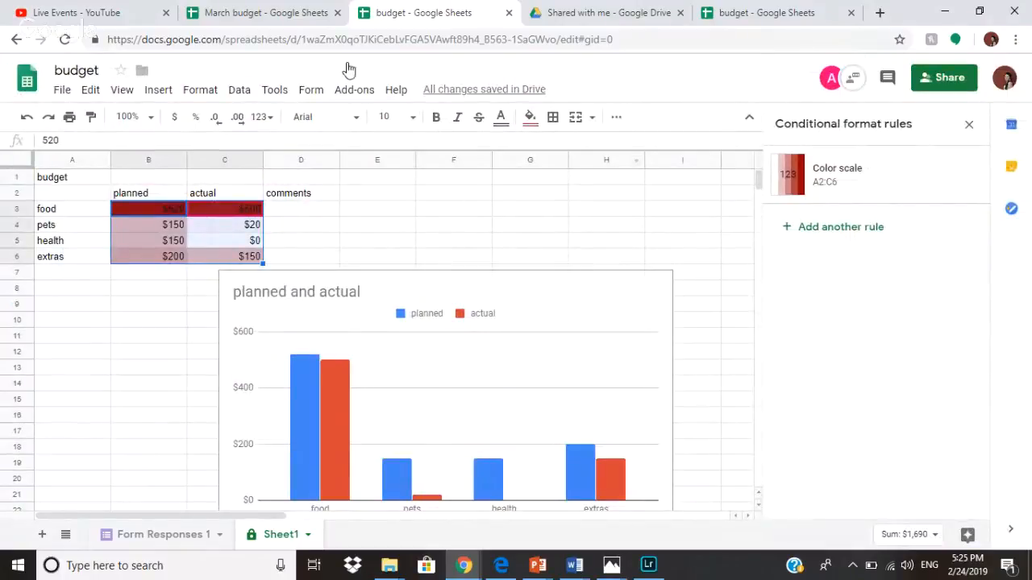
Look at the March budget spreadsheet, then move on to the YouTube Live Events page.
{"action": "left_click", "coordinate": [269, 11]}
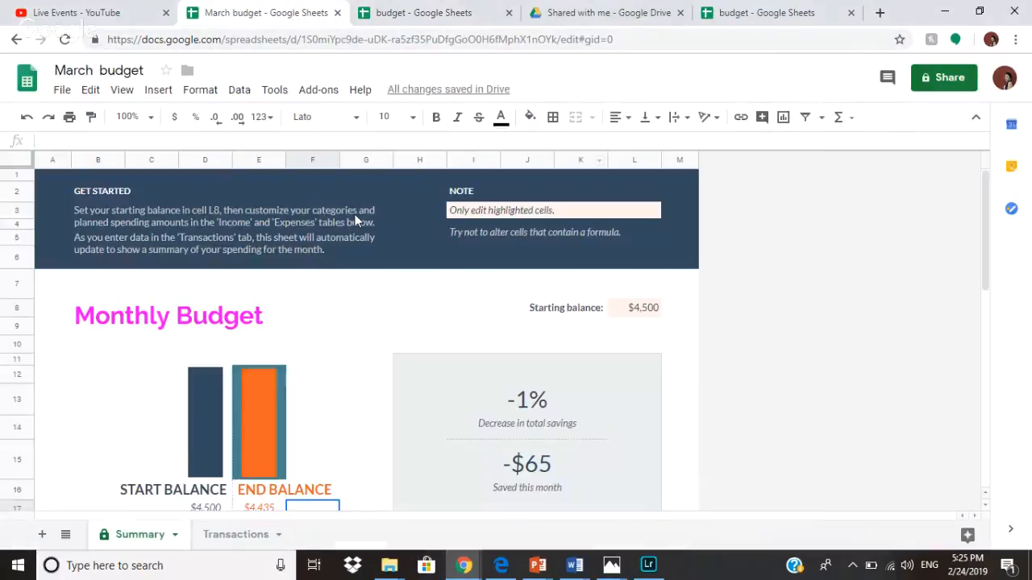
{"action": "scroll", "coordinate": [357, 218], "scroll_direction": "down", "scroll_amount": 4}
{"action": "scroll", "coordinate": [357, 218], "scroll_direction": "up", "scroll_amount": 4}
{"action": "left_click", "coordinate": [137, 12]}
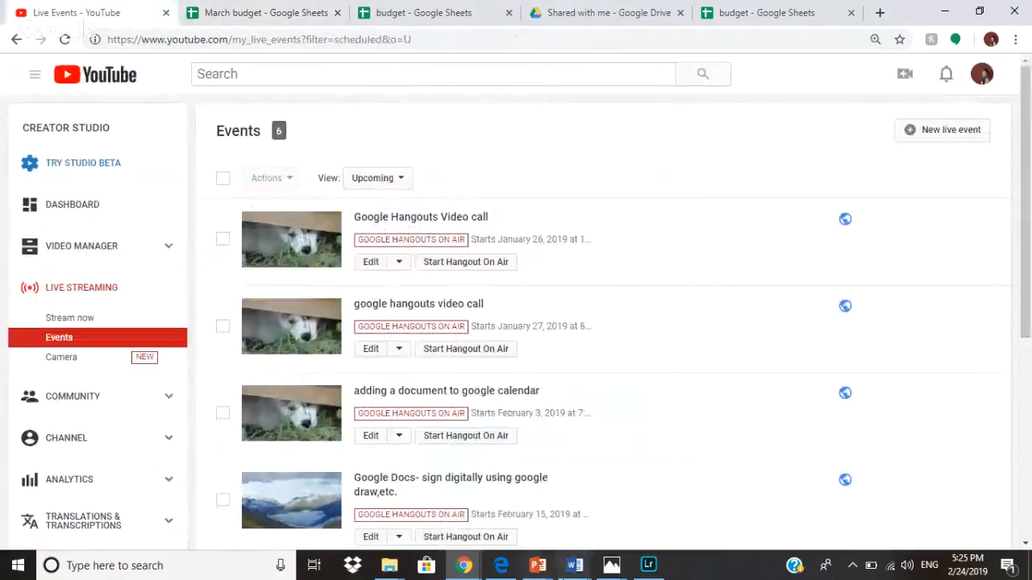
{"action": "left_click", "coordinate": [464, 566]}
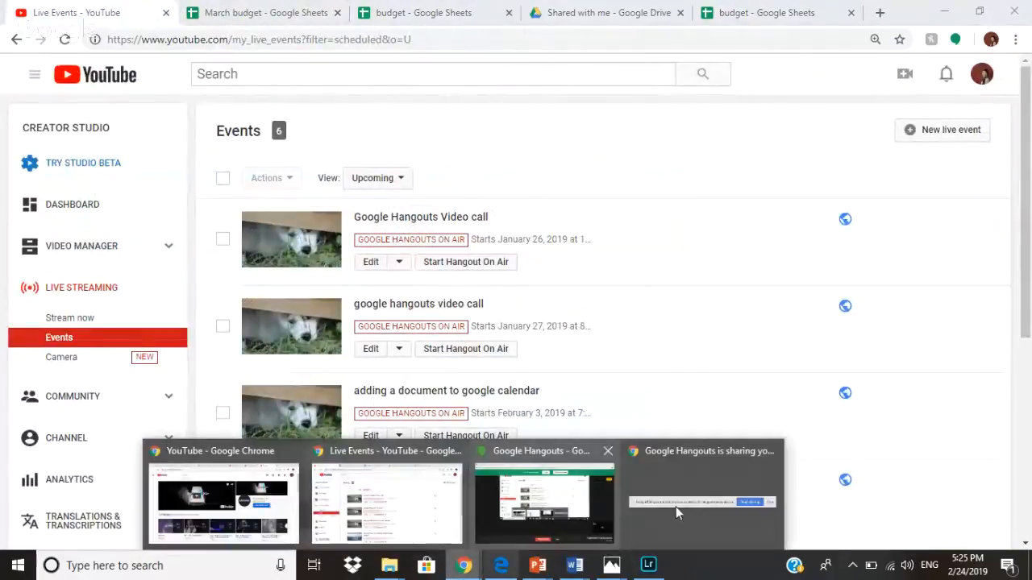